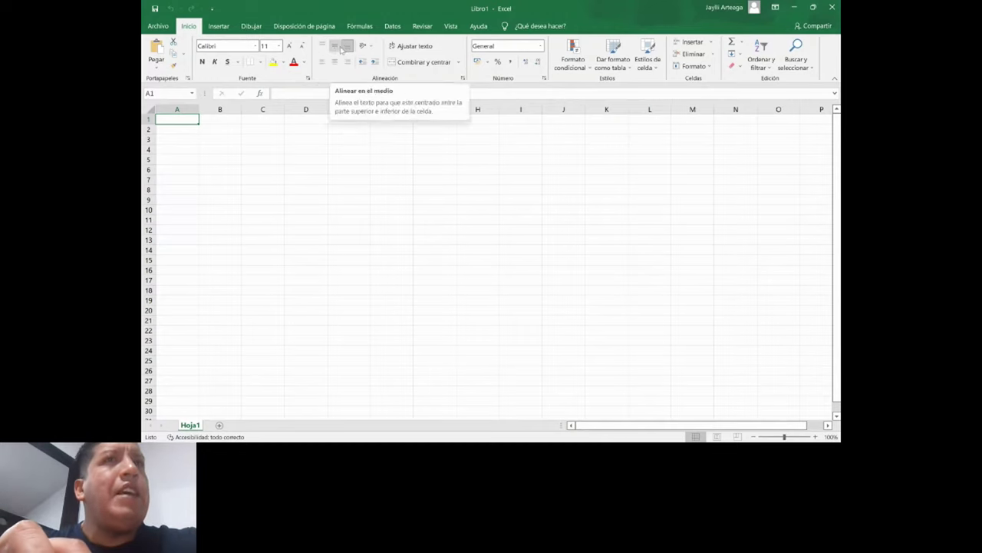
- Show the number format list with General, Número, Moneda, Porcentaje and the other formats
click(348, 48)
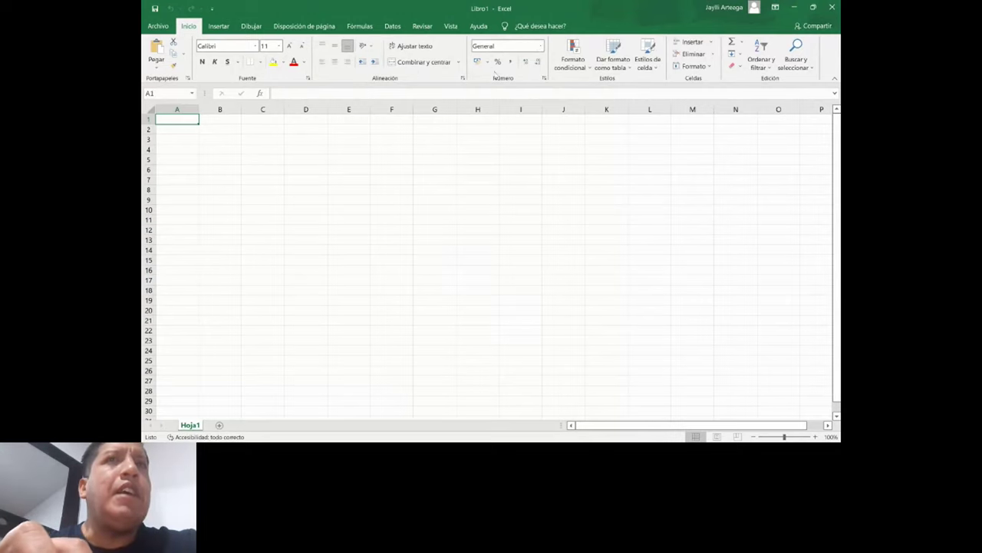
click(541, 46)
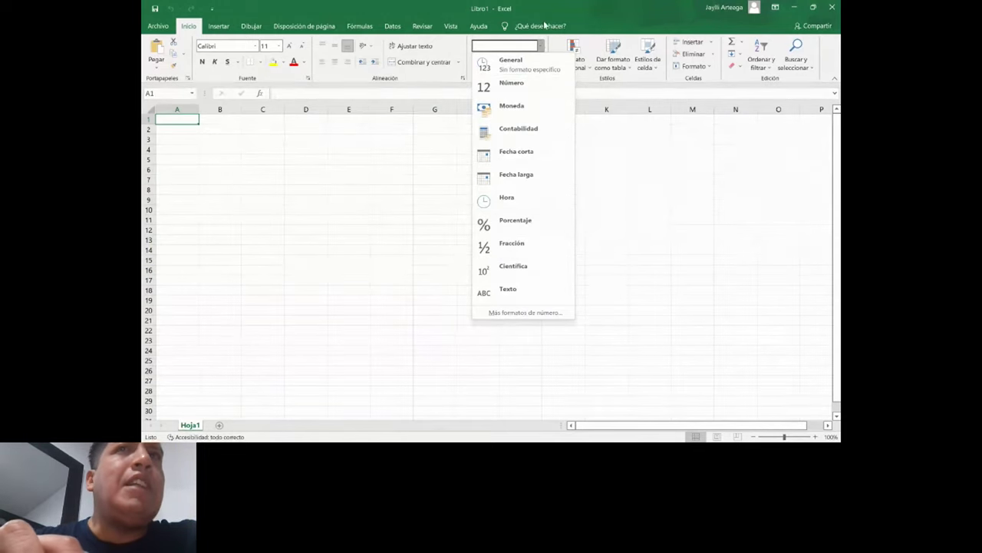
click(540, 46)
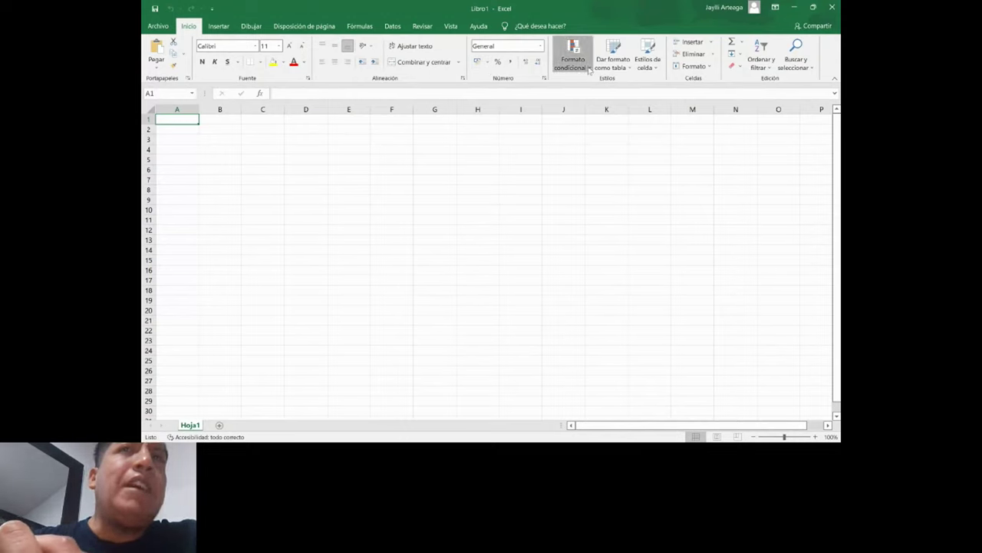
click(589, 70)
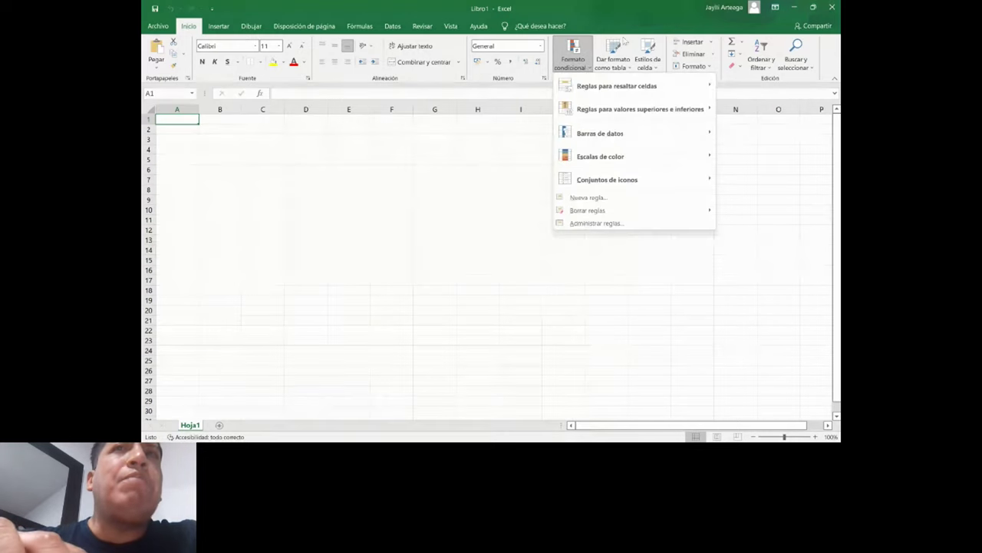
click(541, 25)
click(541, 25)
click(676, 21)
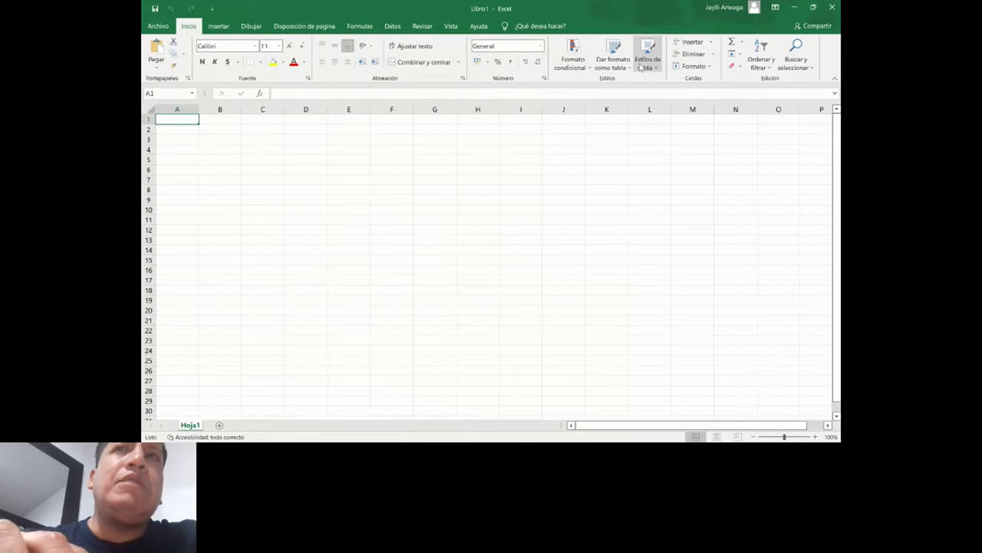
click(710, 41)
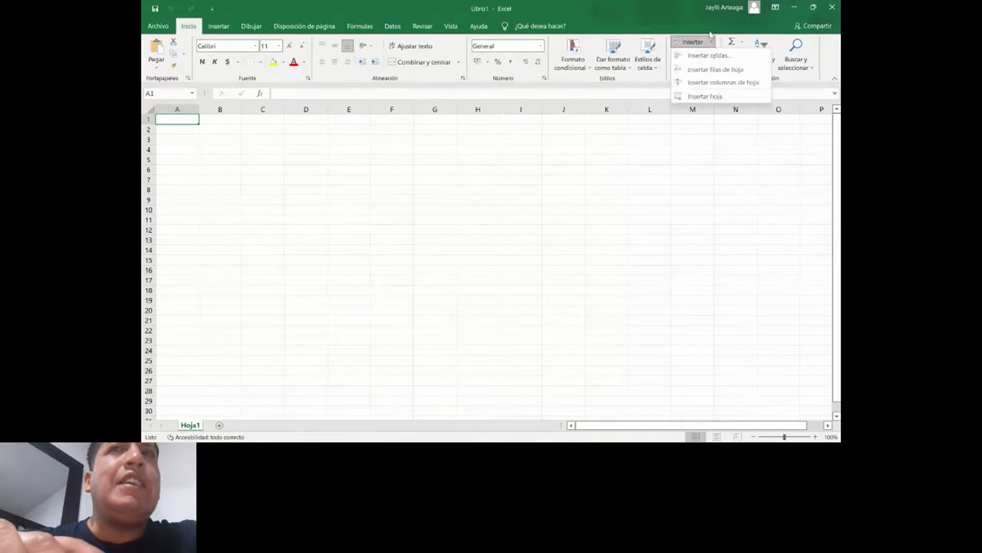
click(702, 38)
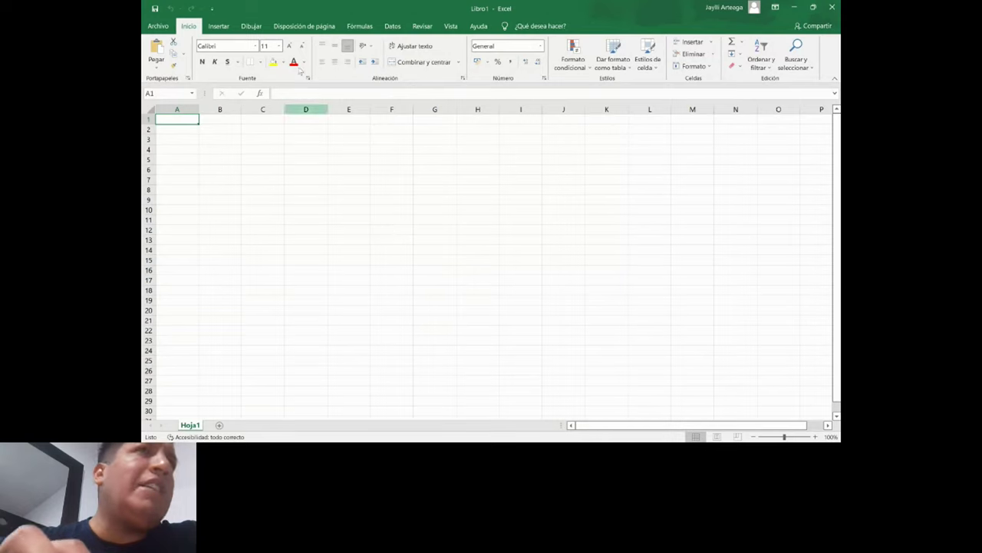
click(221, 26)
click(250, 26)
click(189, 26)
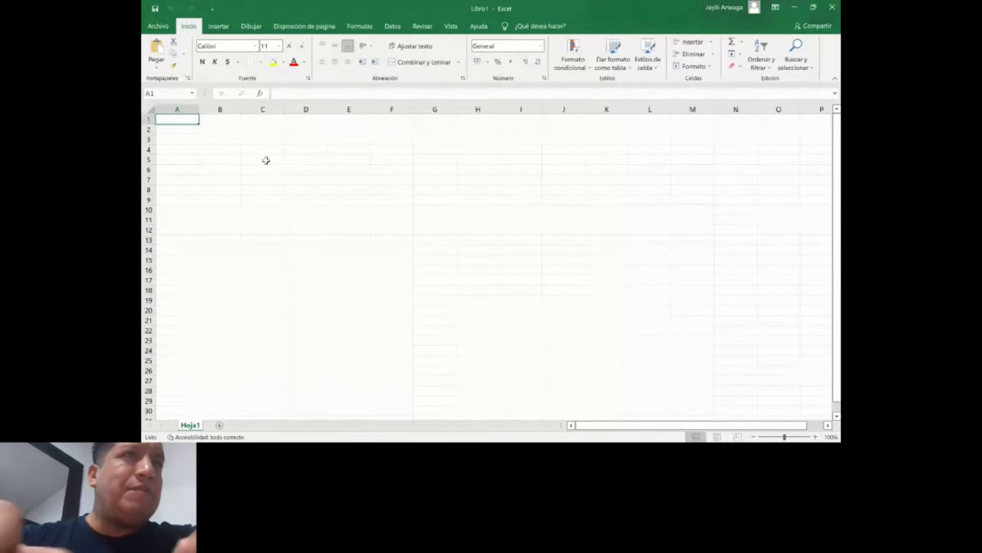
- Type the headings Jugadores, Número, Goles, Faltas and Expulsiones into A1 through E1
text(Jugadores)
key(Tab)
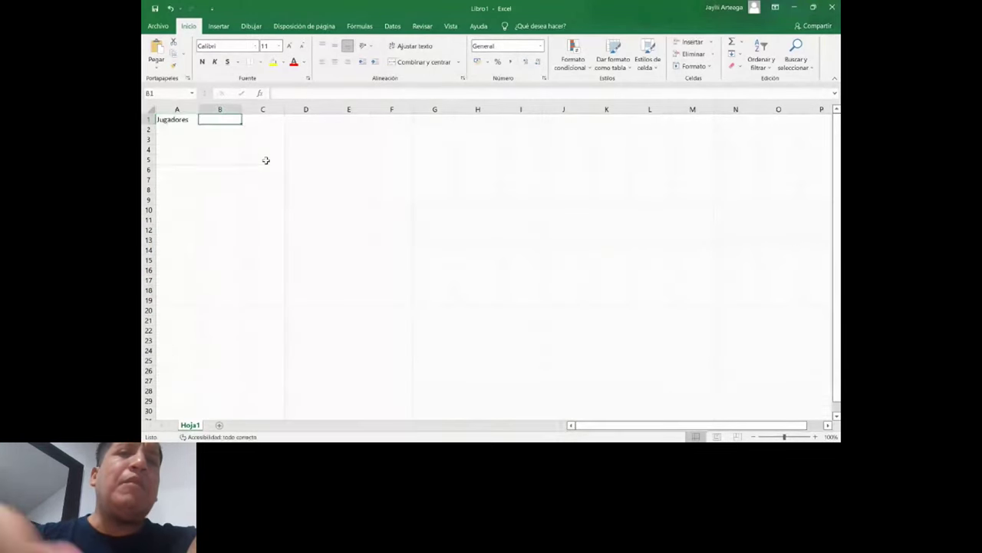
text(N)
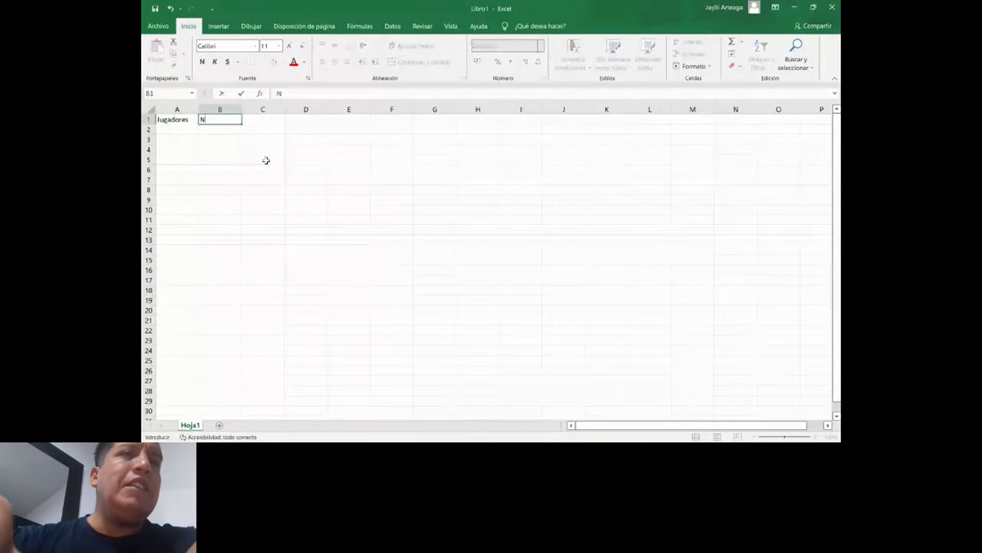
text(pumúmero)
key(Tab)
text(Go)
text(e)
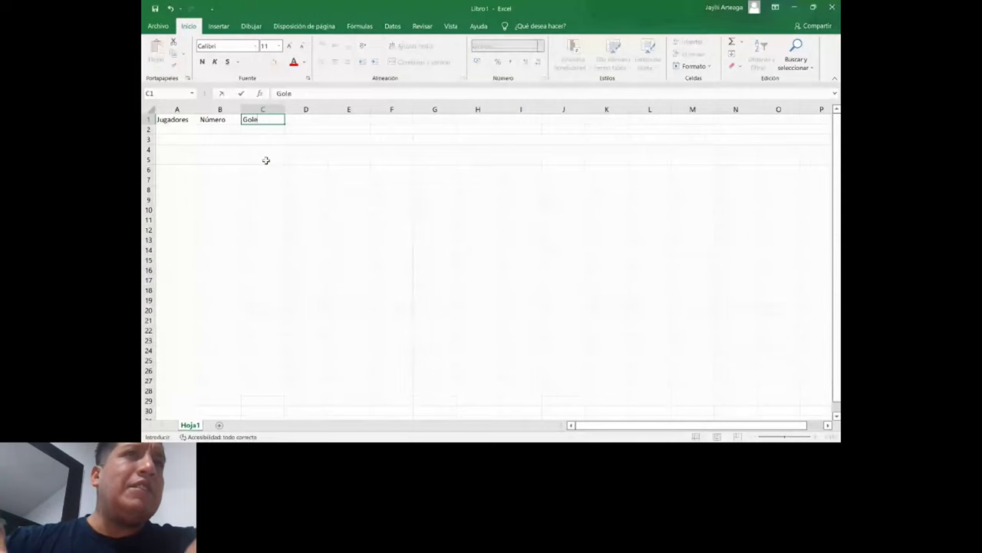
text(s)
key(Tab)
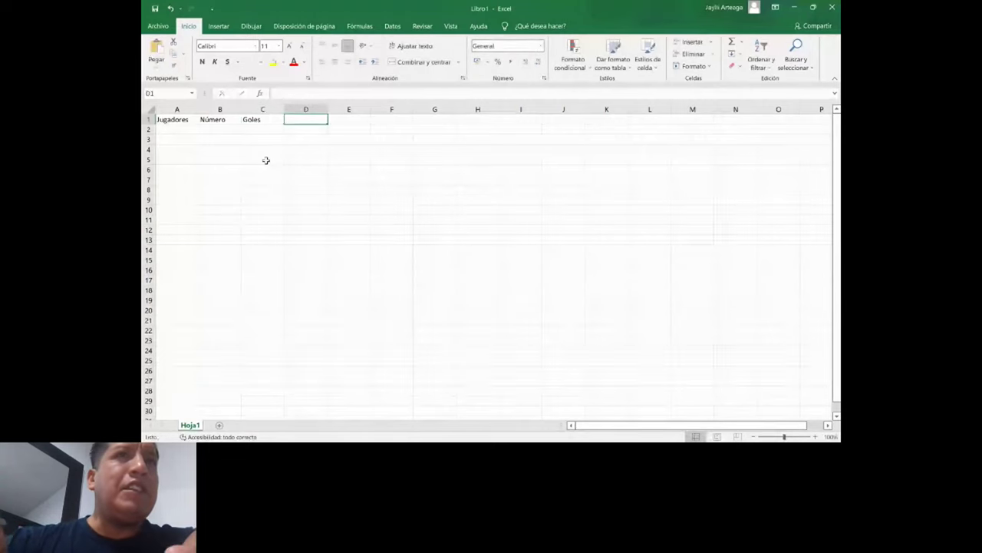
text(Faltas)
key(Tab)
text(Expulsiones)
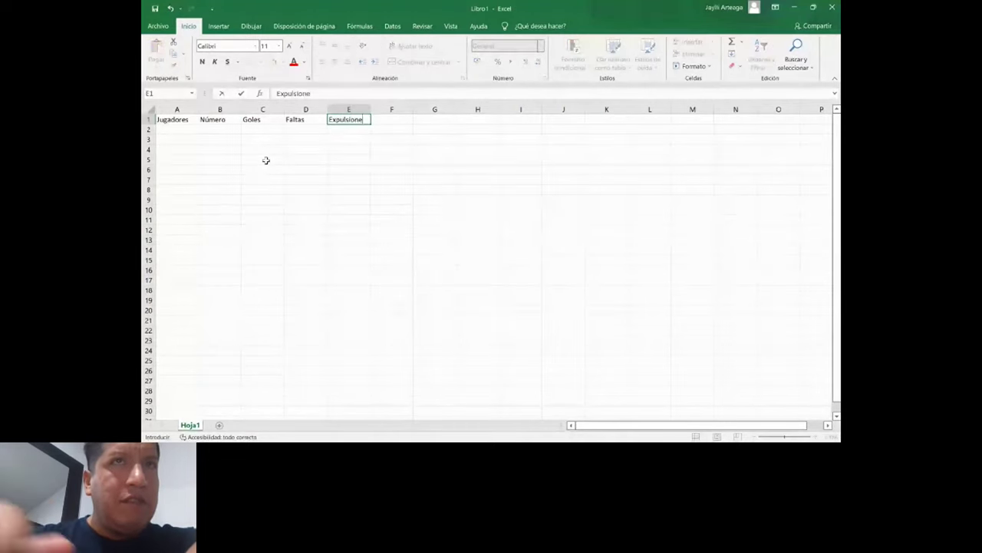
key(Return)
- Select the header cells A1:E1, then the whole of row 1
key(Up)
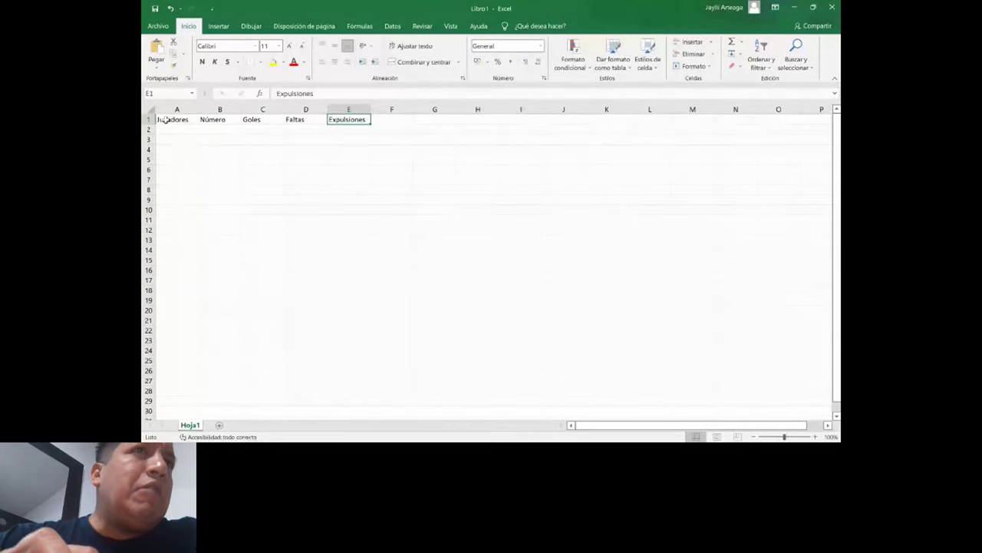
drag(161, 120, 350, 120)
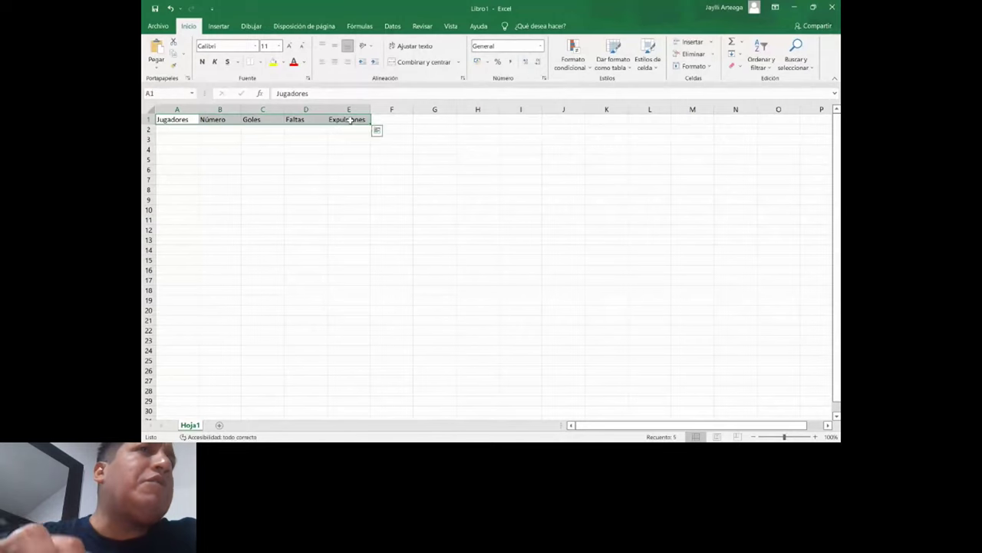
click(189, 120)
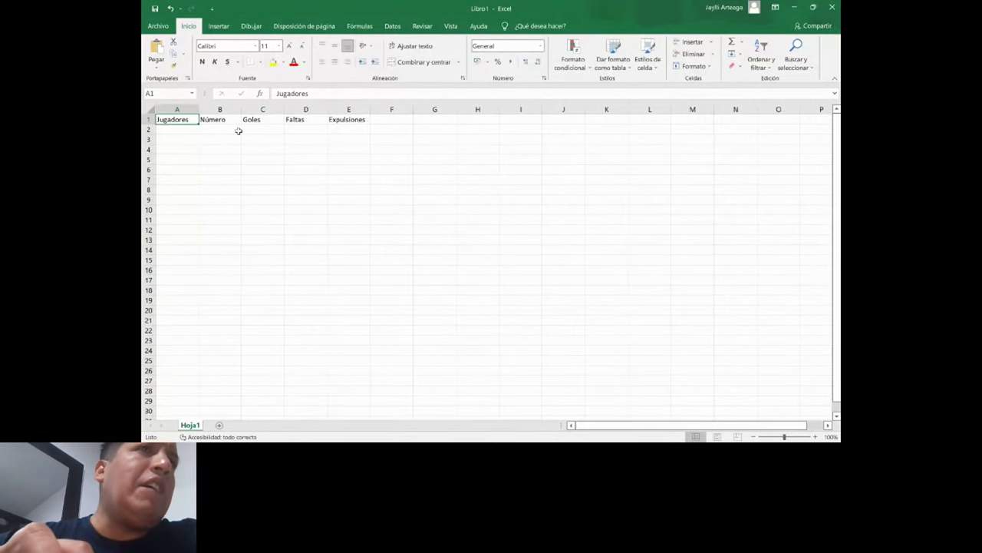
click(147, 119)
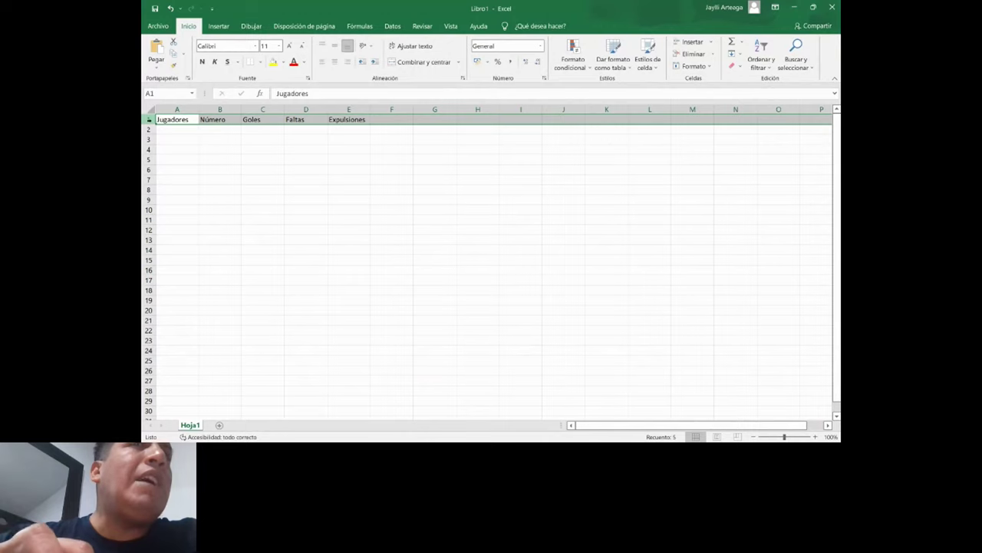
- Widen columns A, B and C so every heading shows in full, then select A1:E1
click(380, 151)
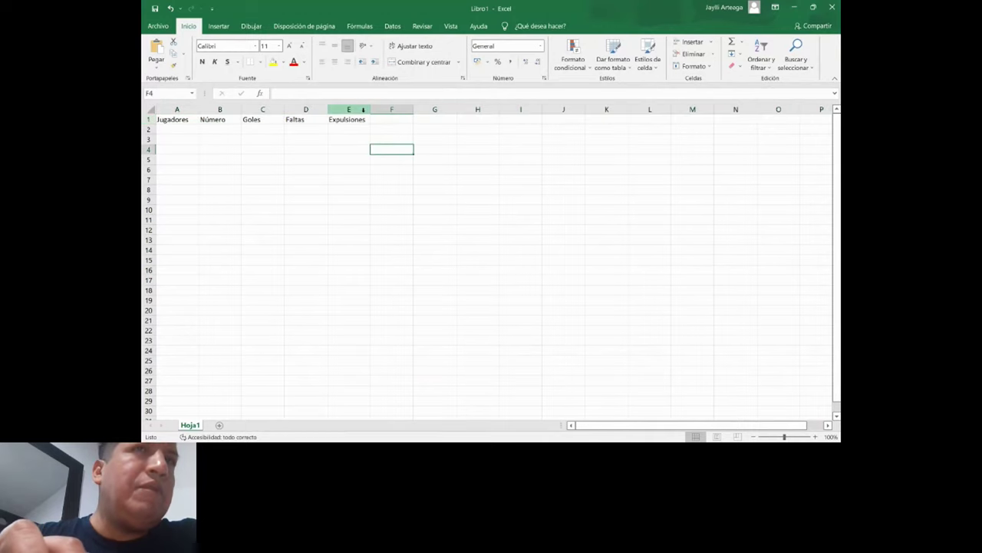
drag(198, 110, 254, 115)
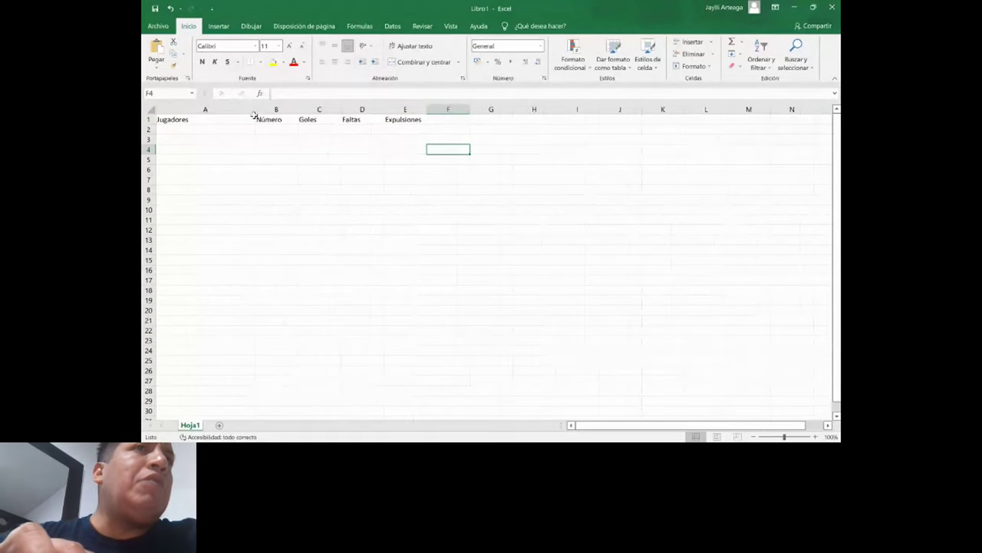
double_click(257, 109)
click(190, 110)
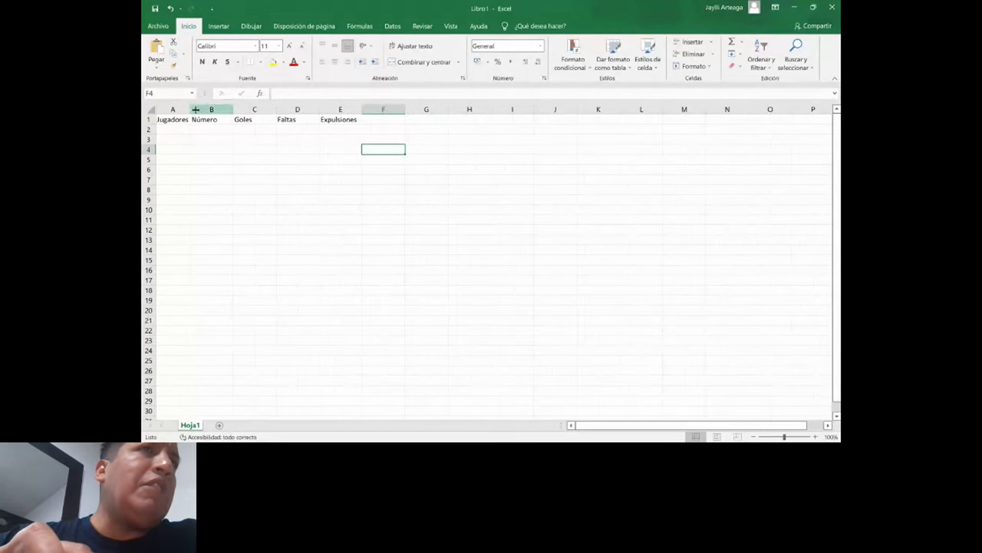
drag(190, 110, 322, 113)
mouse_move(445, 109)
mouse_down()
mouse_move(459, 109)
mouse_move(430, 110)
mouse_up()
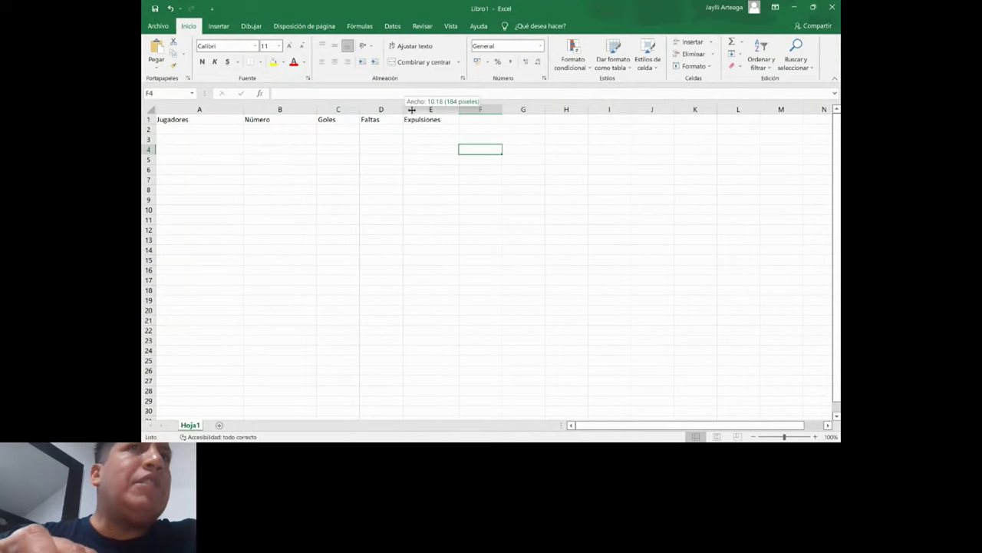
drag(359, 110, 377, 110)
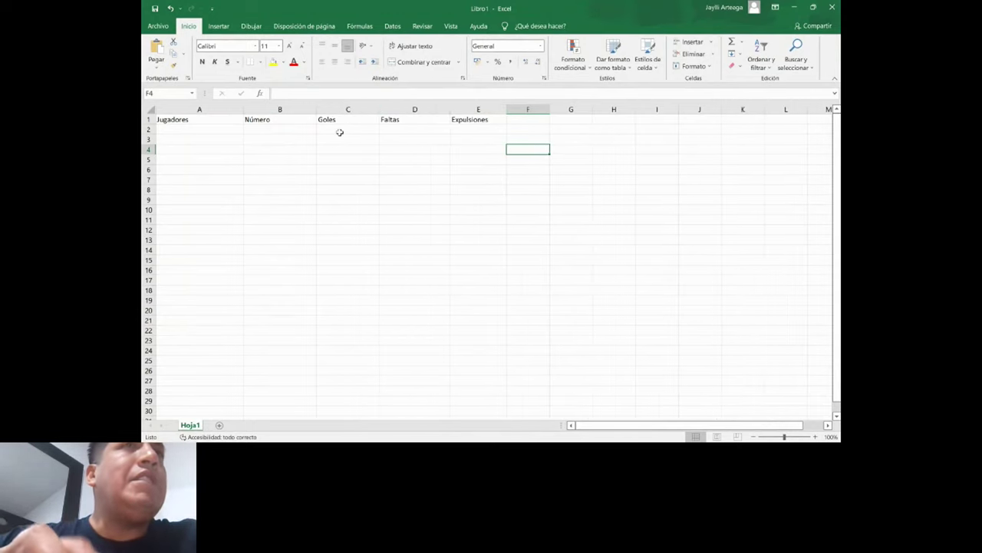
click(204, 119)
drag(205, 119, 476, 119)
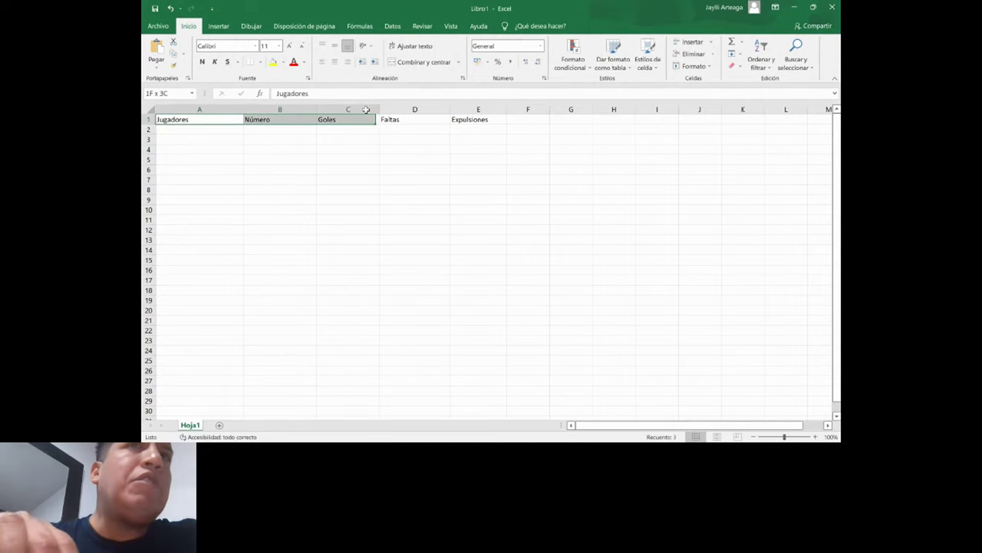
- Make the header cells A1:E1 bold with a light peach fill
click(202, 62)
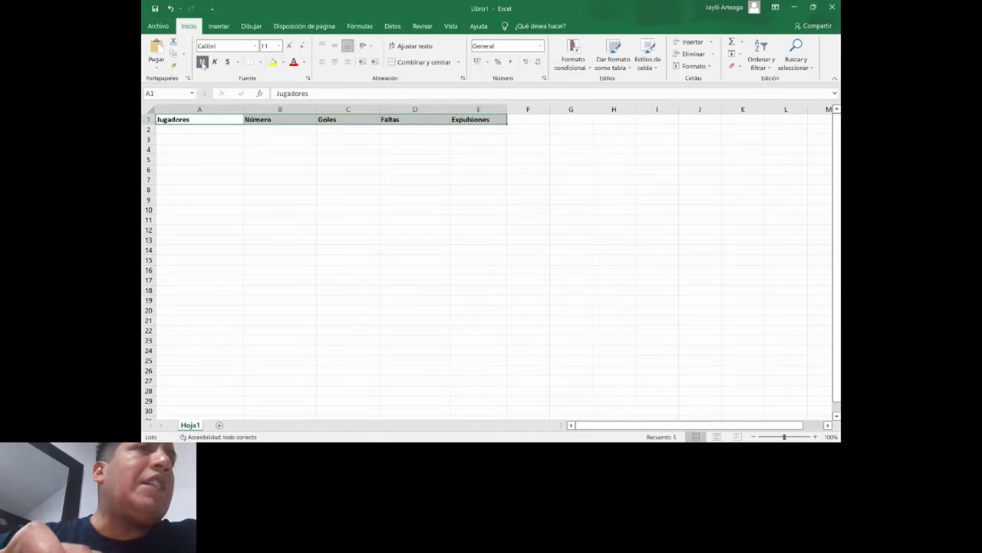
click(282, 62)
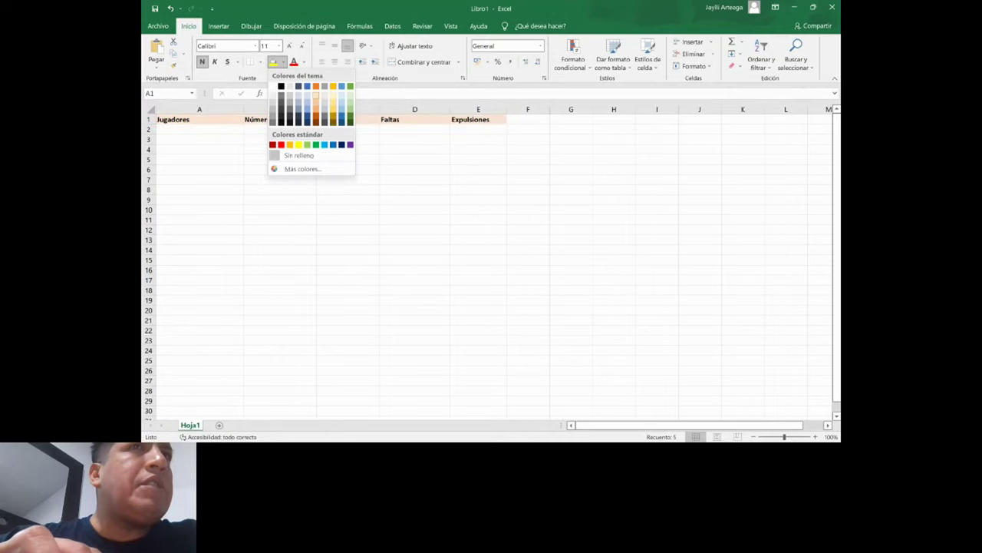
click(315, 94)
click(333, 148)
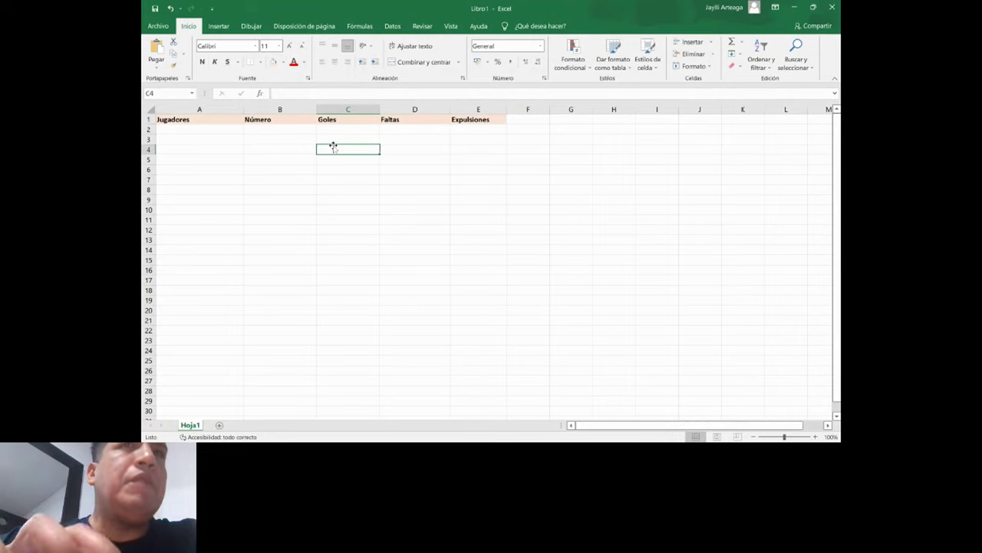
- Add borders to the header cells A1:E1
drag(184, 120, 487, 120)
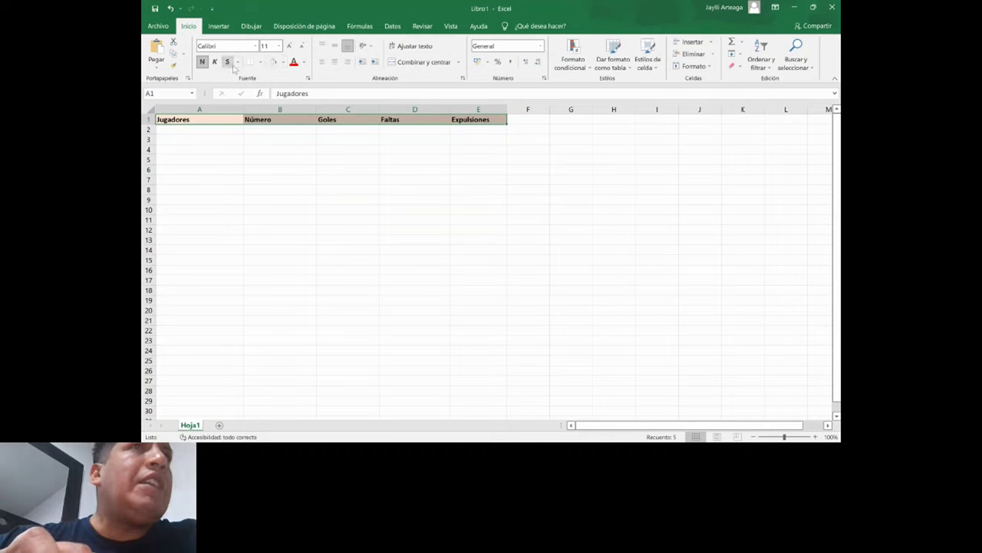
click(260, 62)
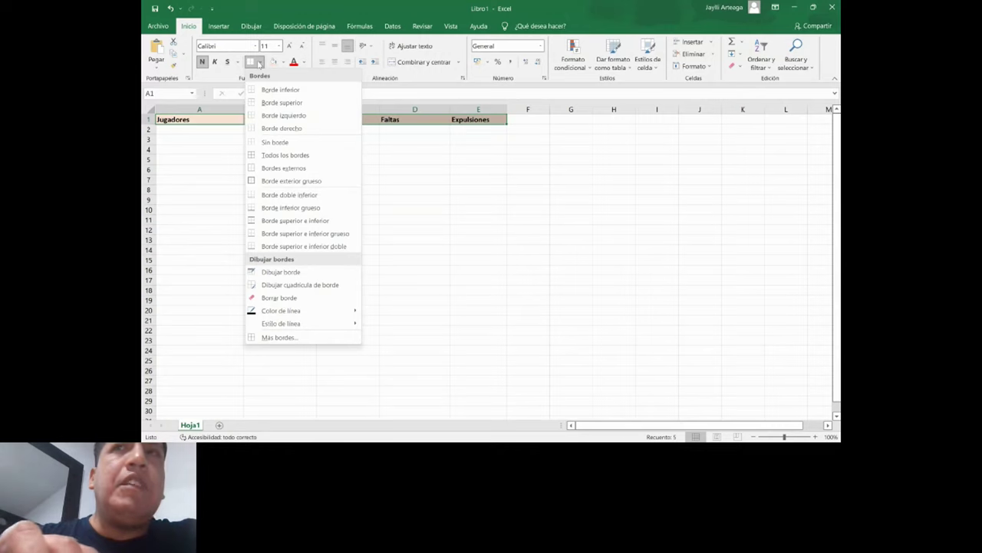
click(348, 128)
click(452, 134)
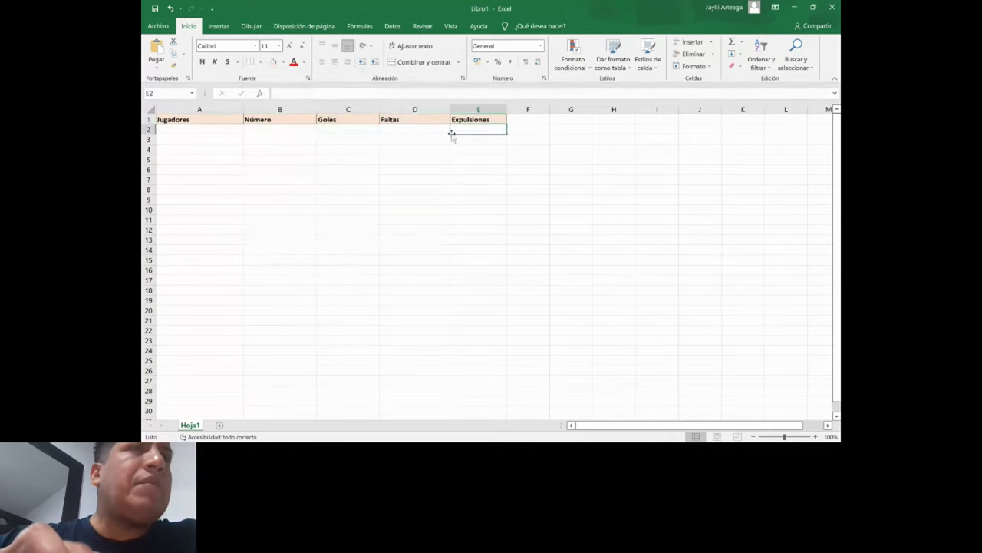
click(184, 120)
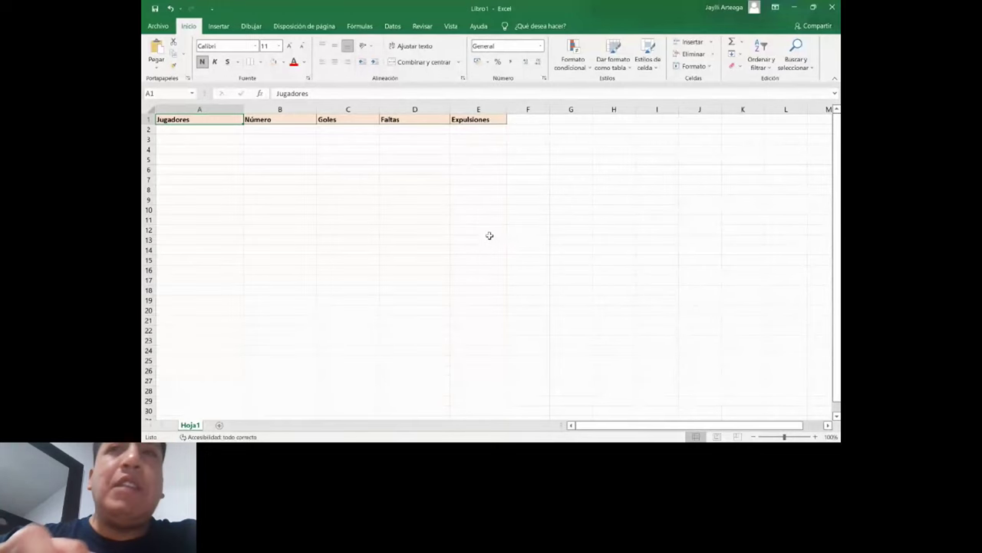
- Zoom the sheet in to about 160%
click(815, 436)
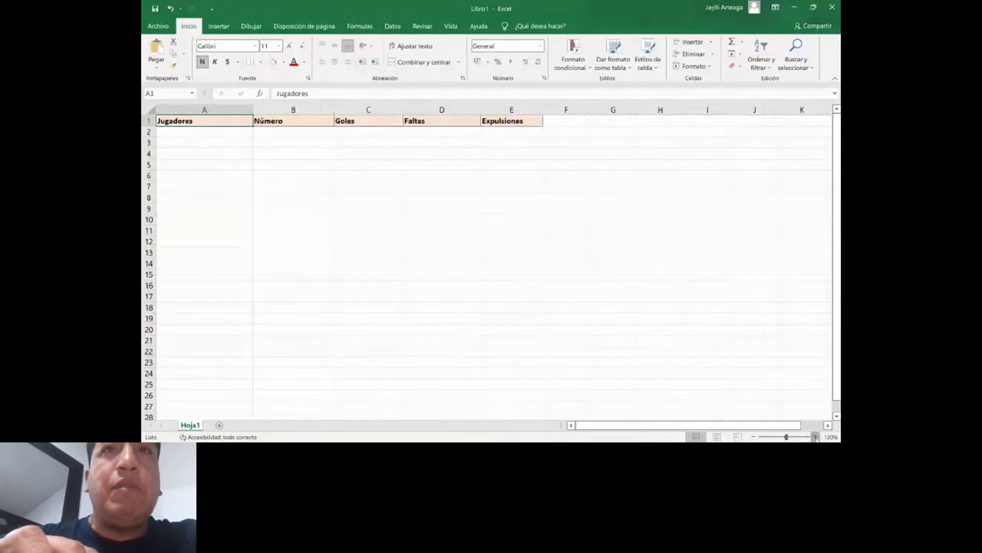
click(815, 436)
click(815, 436)
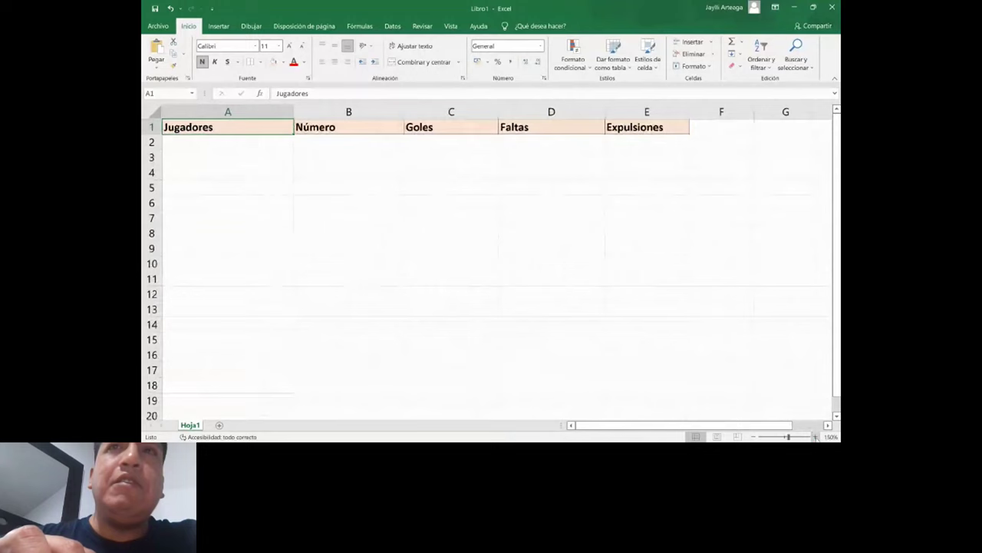
click(815, 436)
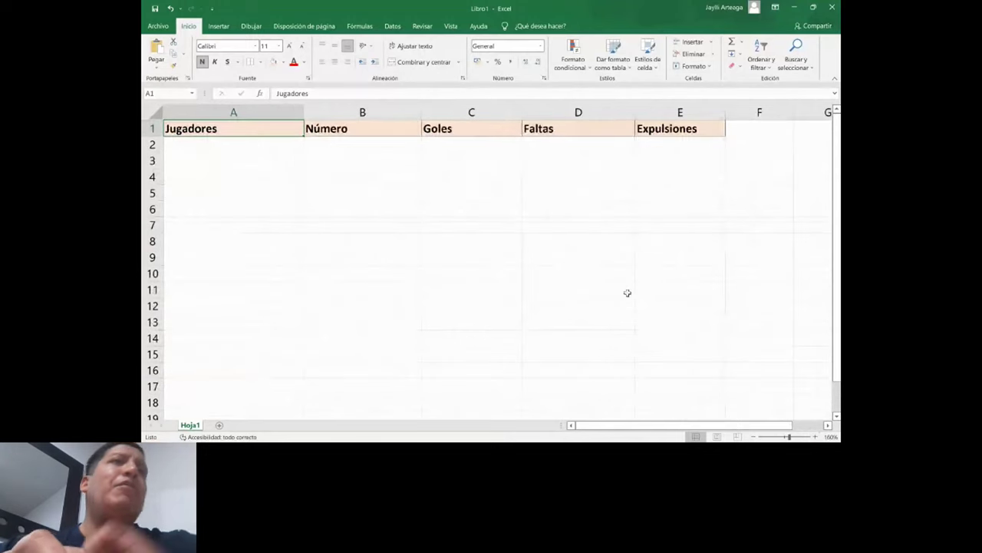
click(269, 154)
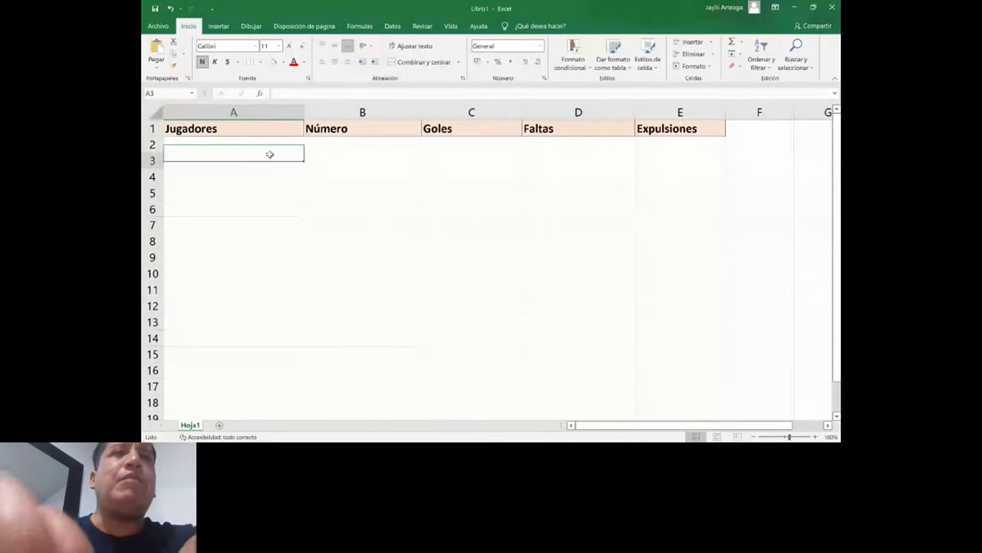
- Enter the player names Jaylli, Alexander, Garec and Zambrano in A2:A5
key(Up)
text(Jaylli)
key(Tab)
text(A)
key(BackSpace)
key(Return)
key(Right)
key(Left)
text(Alexander)
key(Return)
text(Gar)
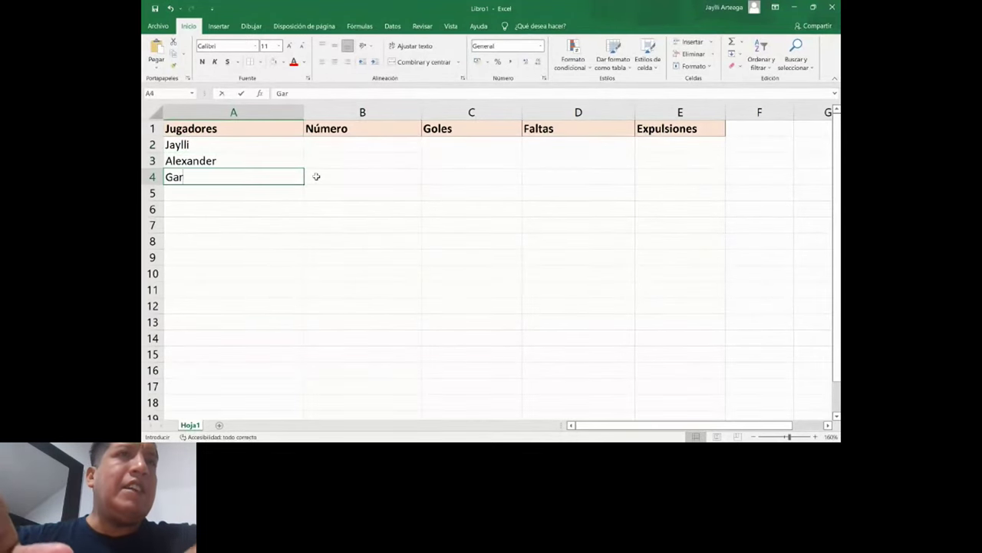
text(eca)
key(Return)
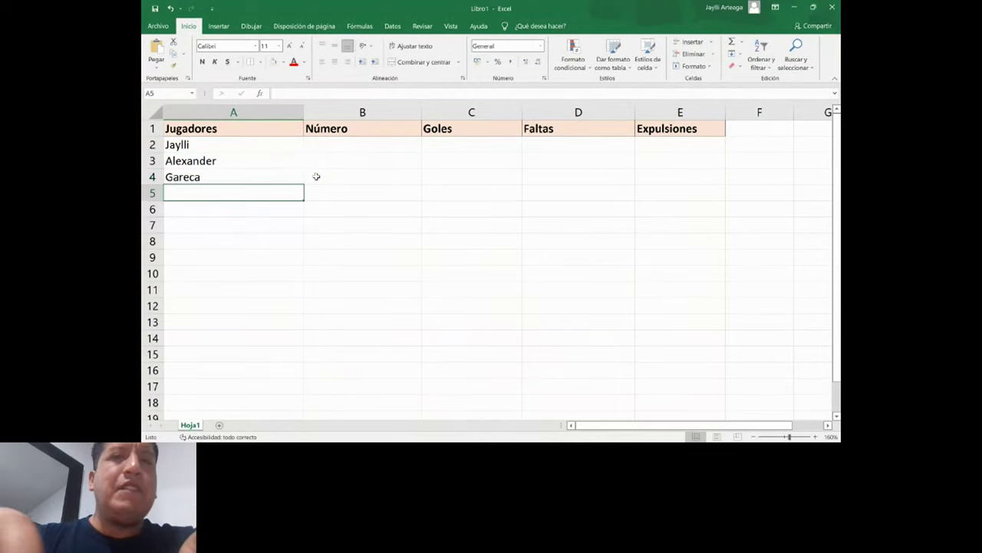
text(Zambrano)
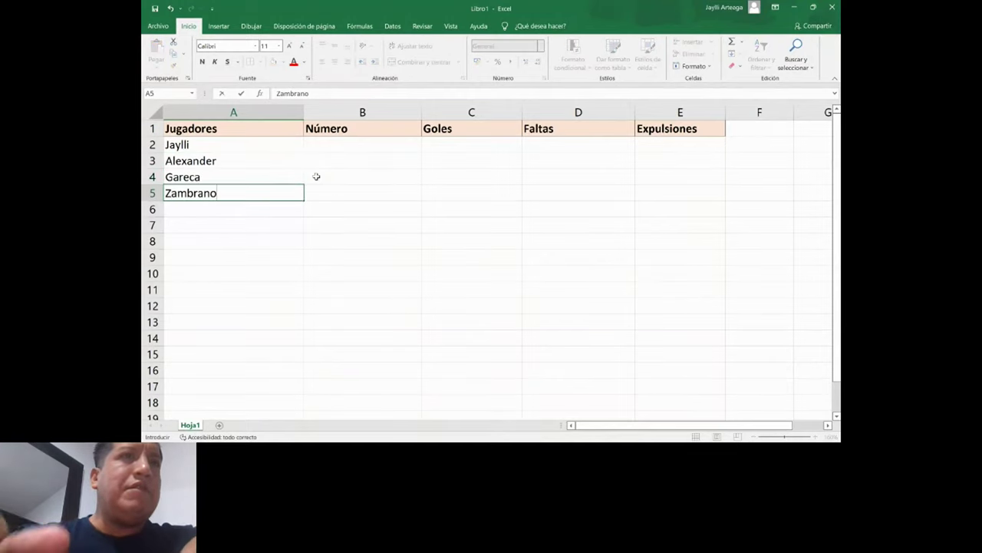
key(Return)
key(Up)
key(Up)
key(Up)
key(Up)
- Fill in each player's Número, Goles, Faltas and Expulsiones values, with Expulsiones 0, 0, 0, 1
key(Right)
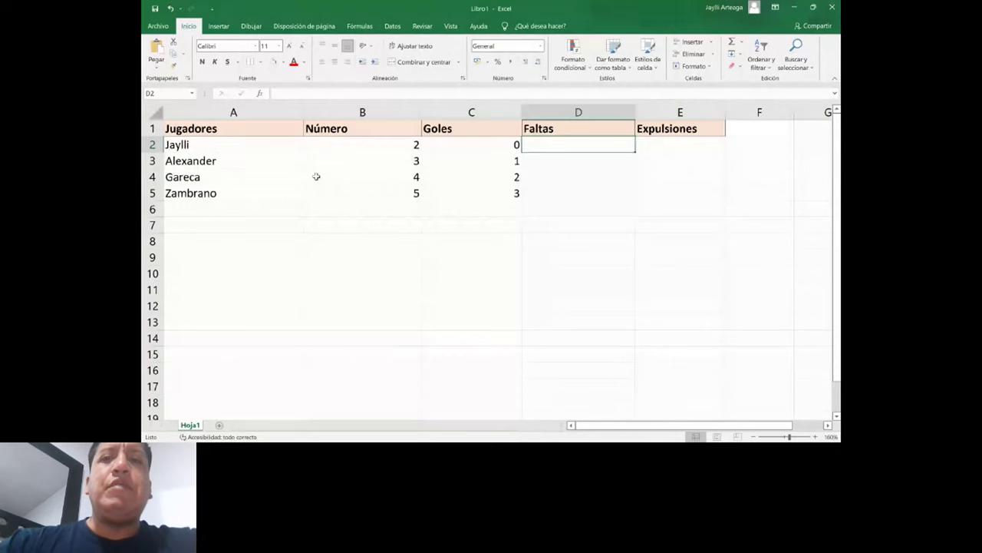
text(0)
key(Return)
text(9)
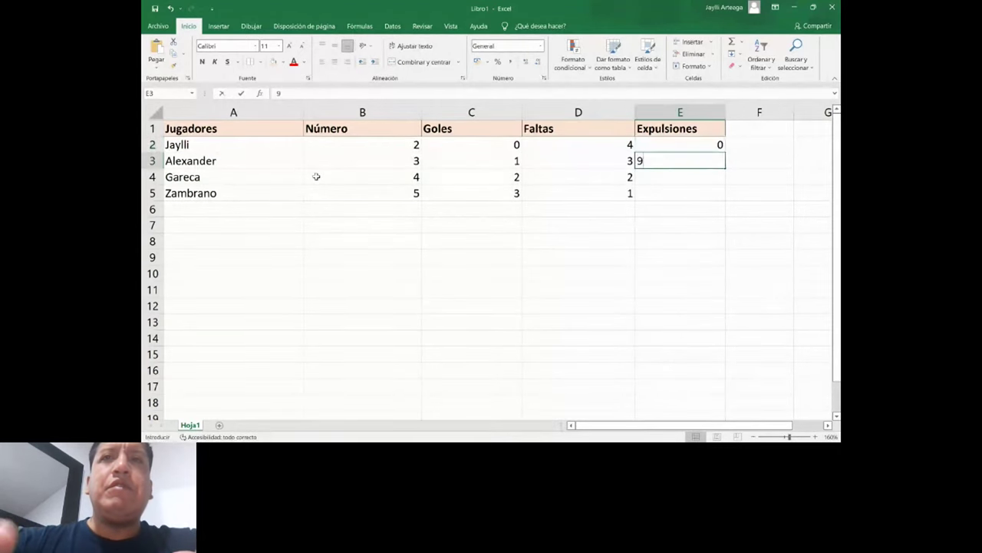
key(BackSpace)
text(0)
key(Return)
text(0)
key(Return)
text(1)
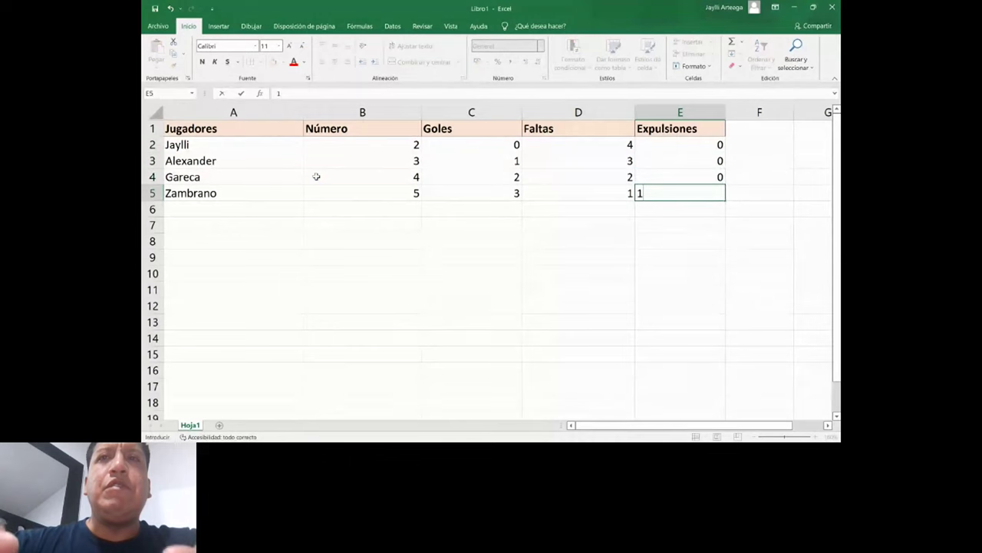
key(Return)
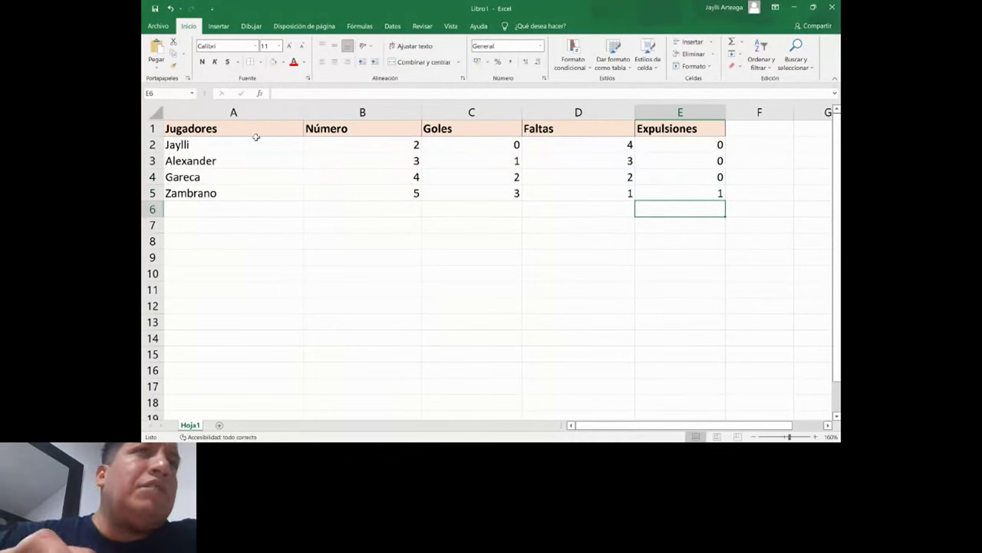
drag(241, 130, 688, 132)
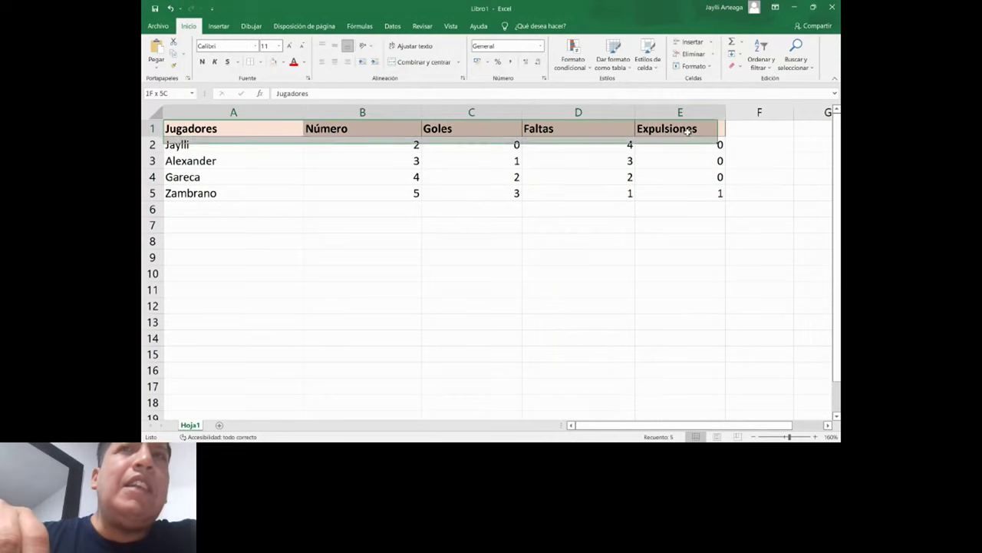
click(263, 123)
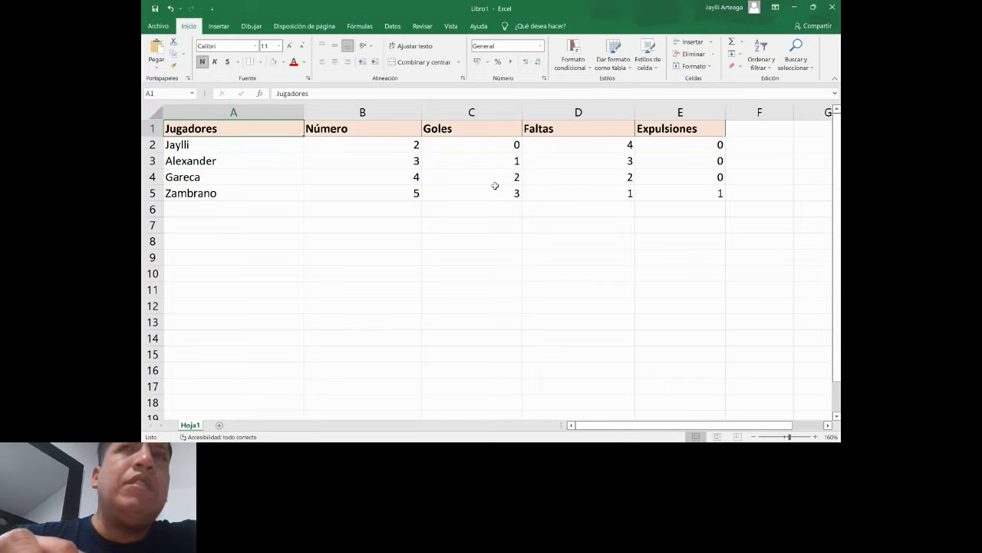
click(219, 210)
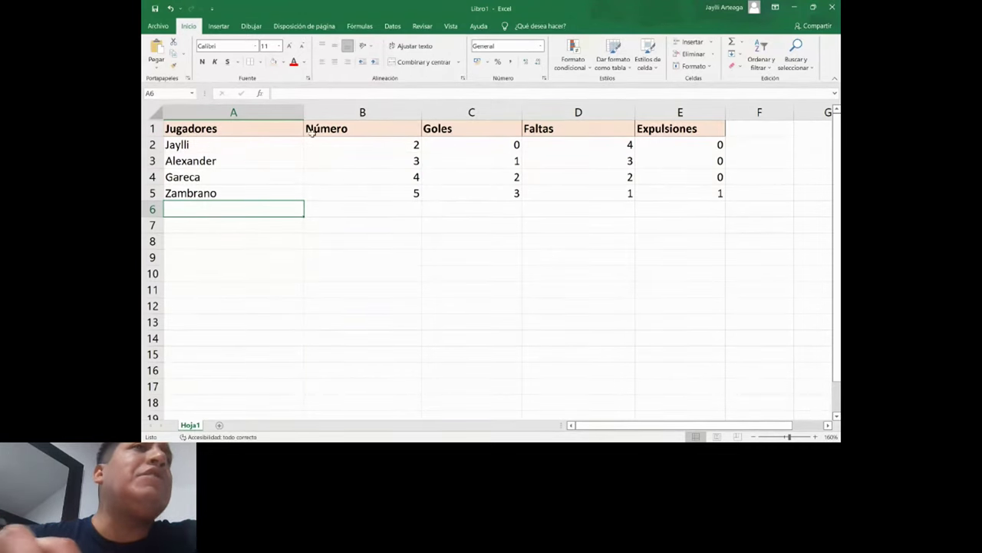
click(456, 209)
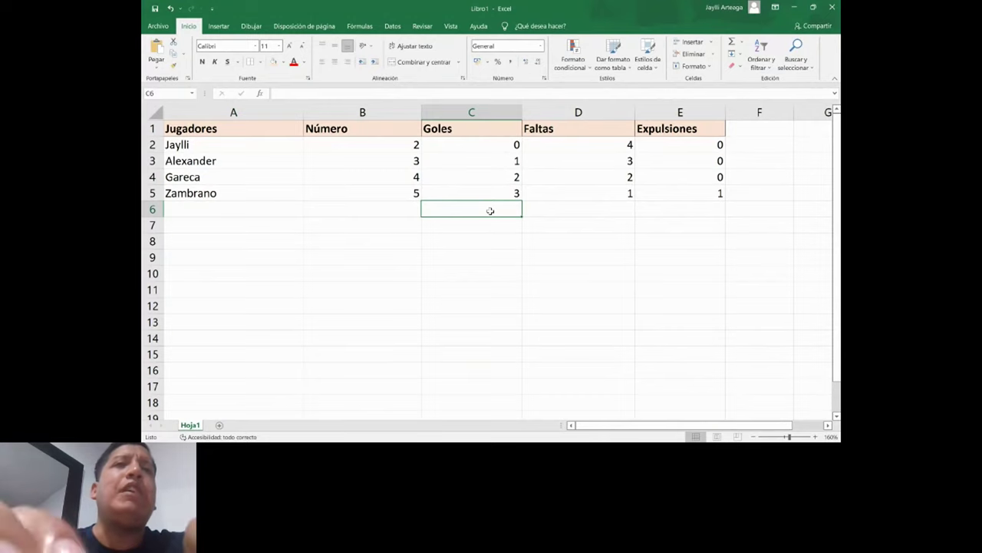
- Enter =SUMA(C2:C5) in C6 to total the Goles column
text(=)
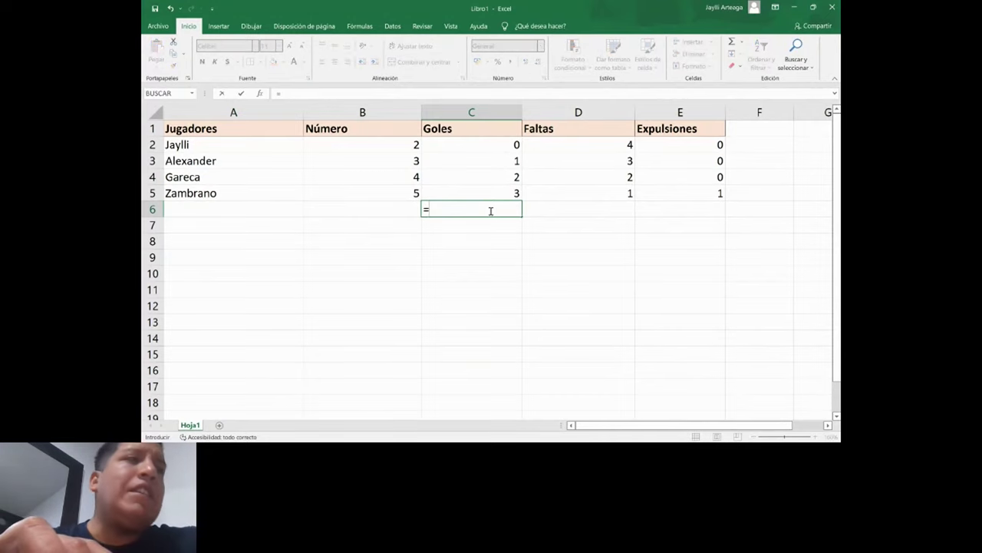
text(SUMA()
click(504, 144)
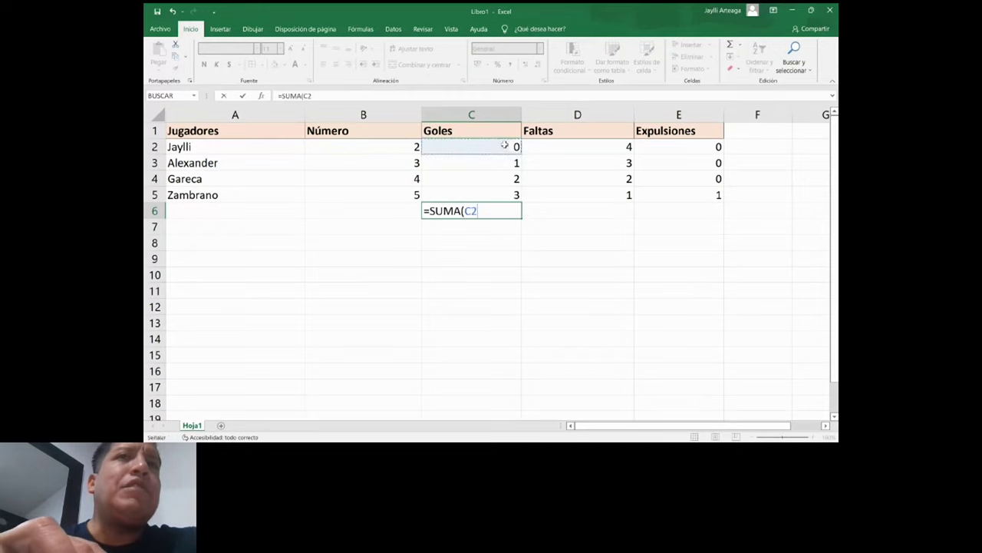
drag(504, 145, 495, 197)
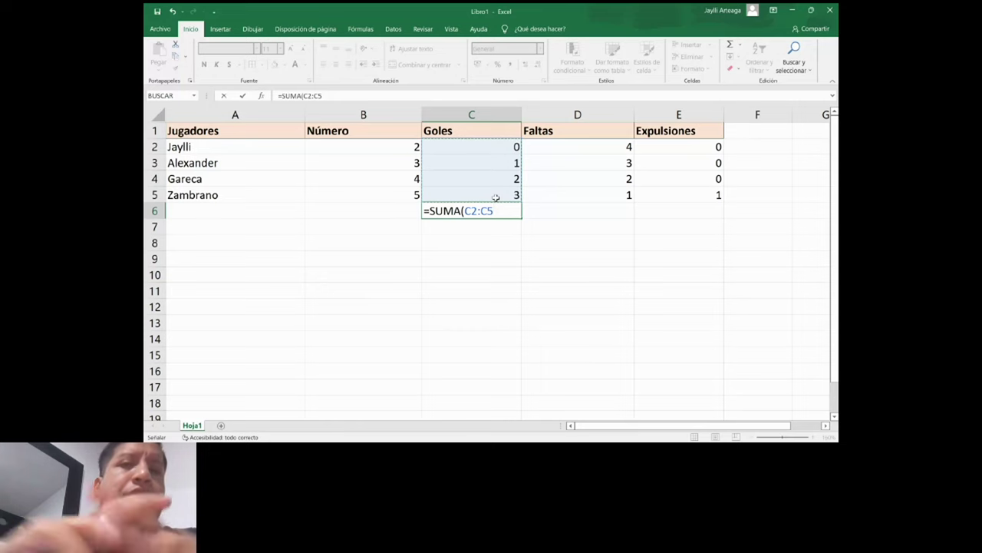
text())
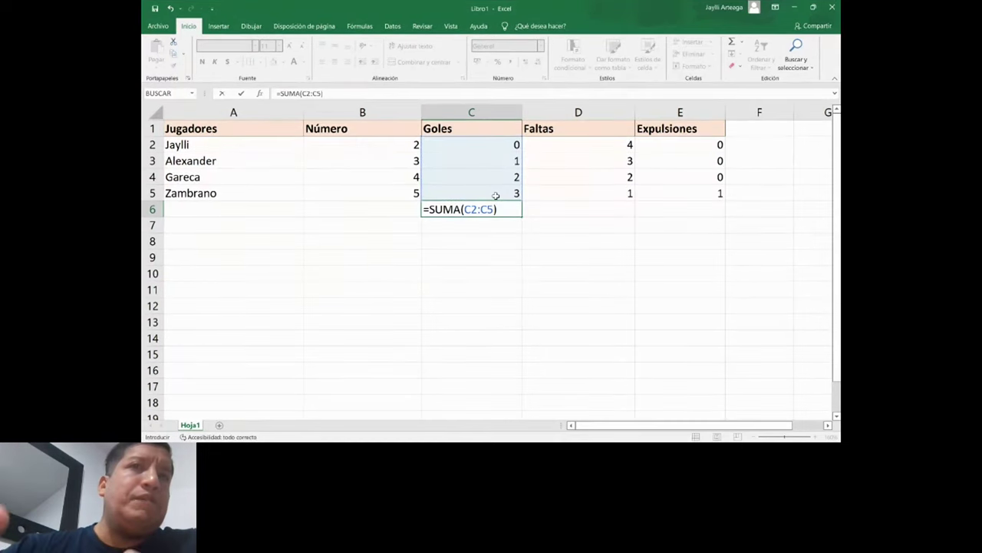
key(Return)
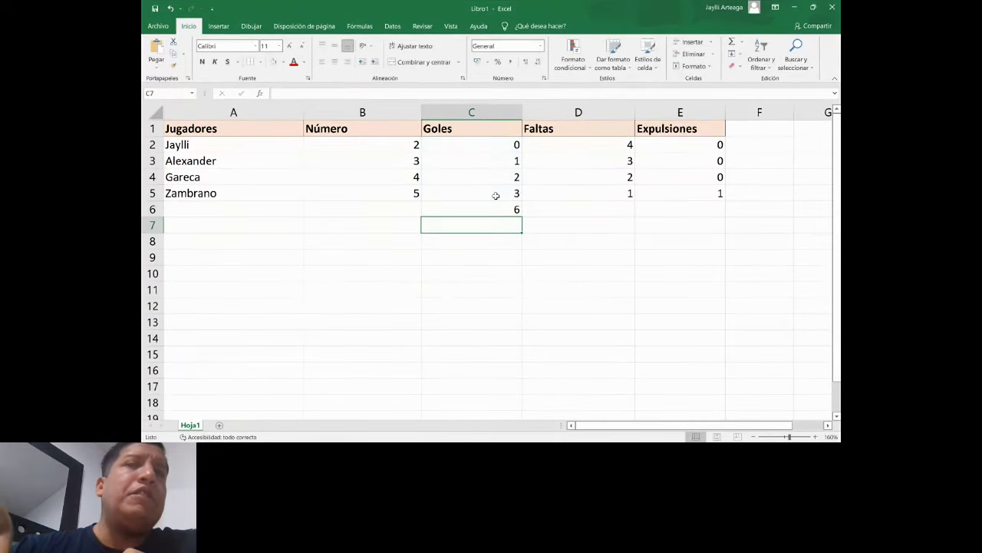
- Check the C6 formula's range against the four goals values
key(Up)
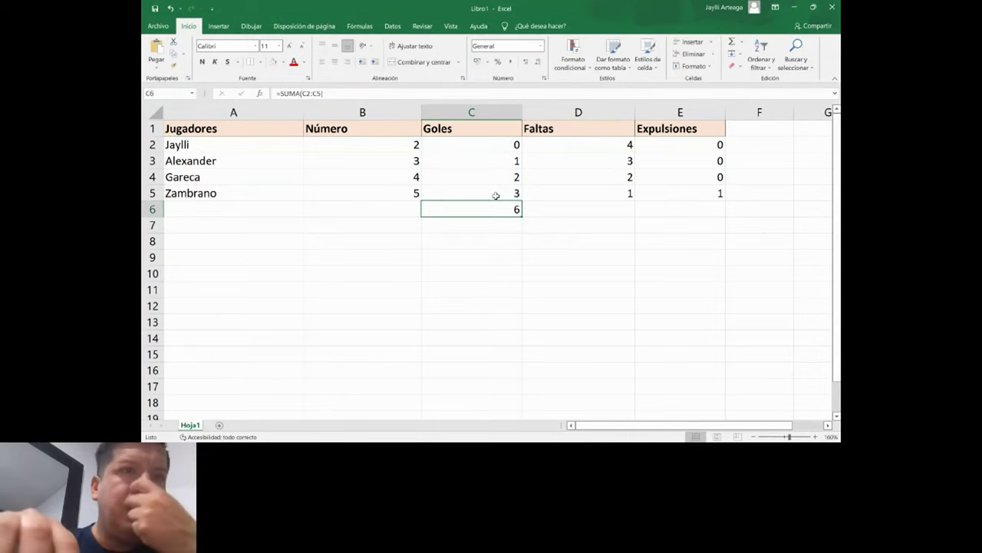
drag(506, 145, 495, 194)
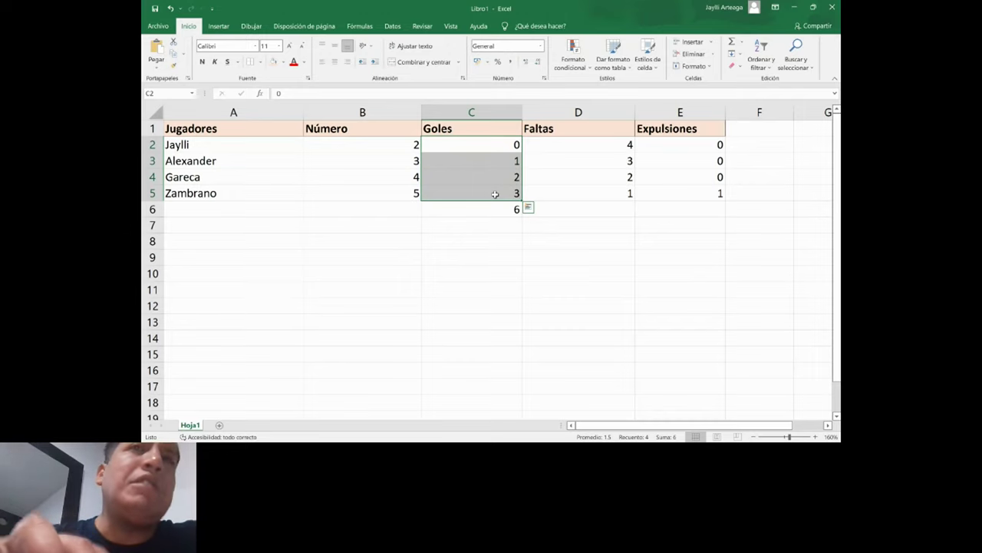
click(484, 206)
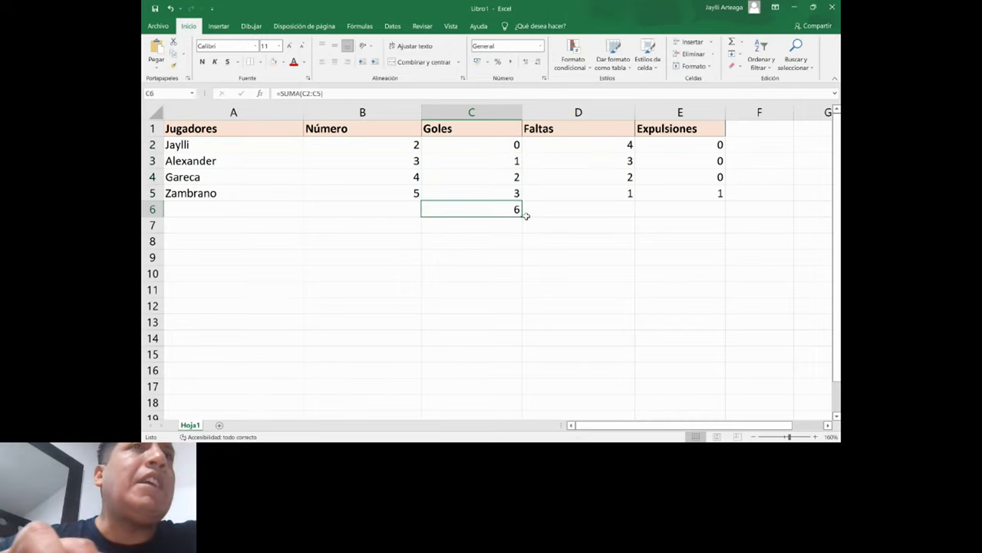
drag(323, 93, 270, 93)
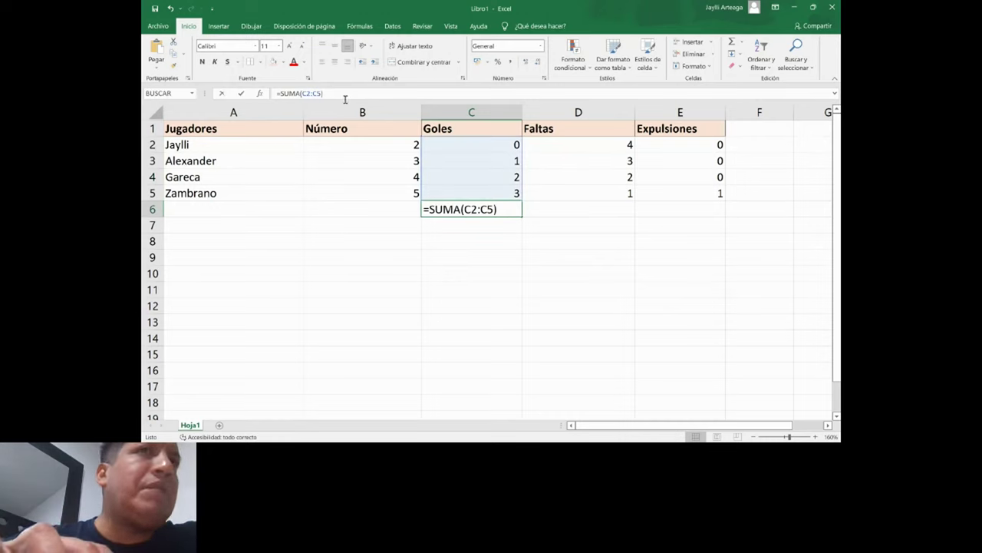
click(431, 231)
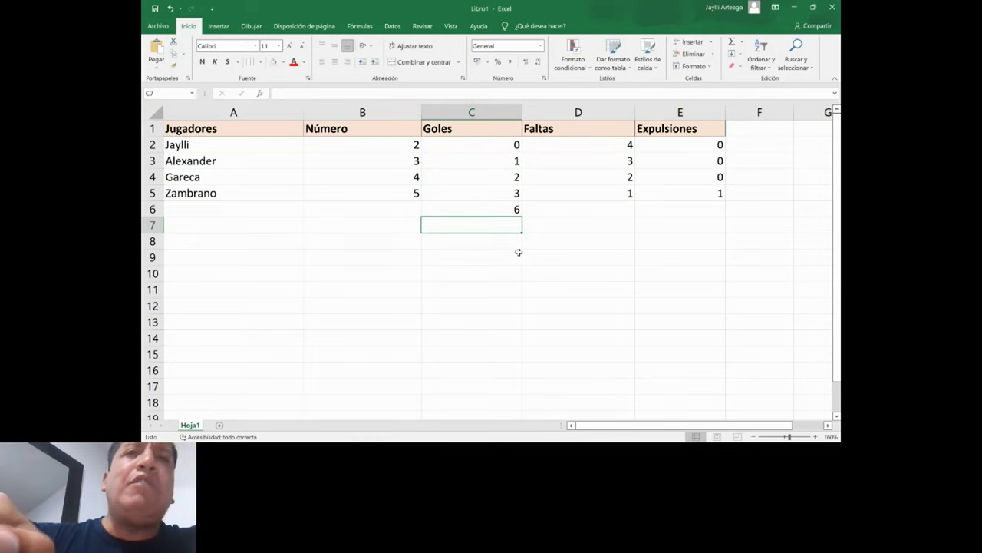
- Cancel the stray entry in C7 and move to cell B7
text(=)
key(BackSpace)
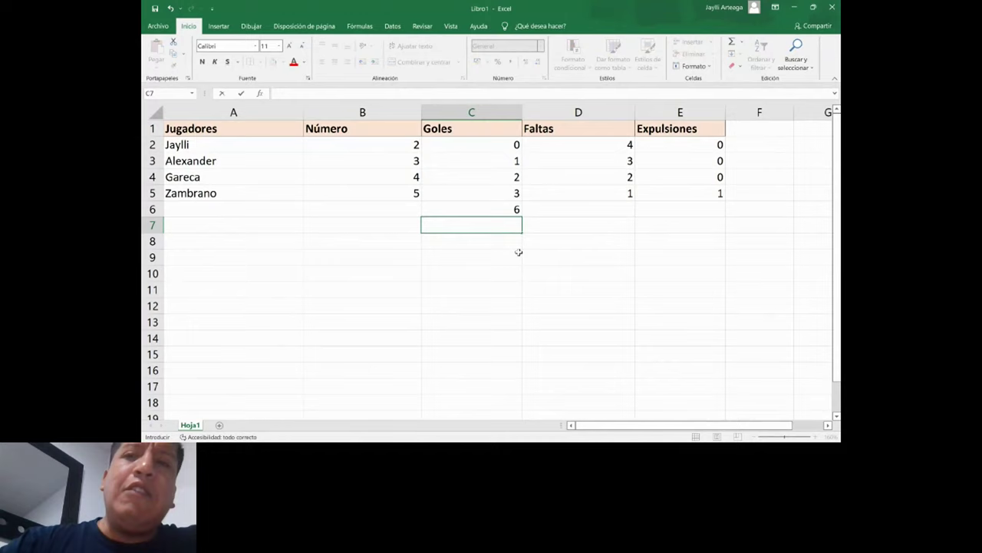
text(+)
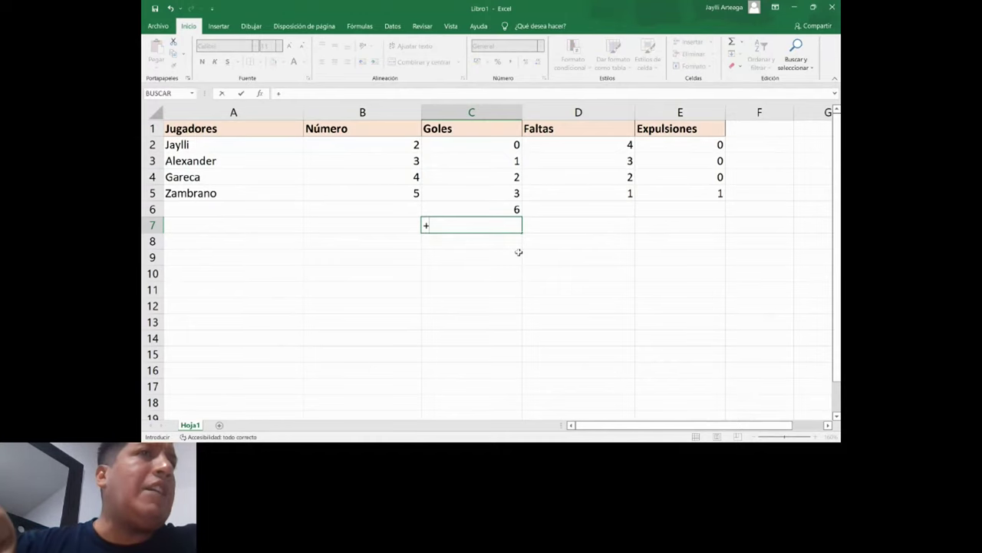
key(Escape)
key(Up)
key(Left)
key(Down)
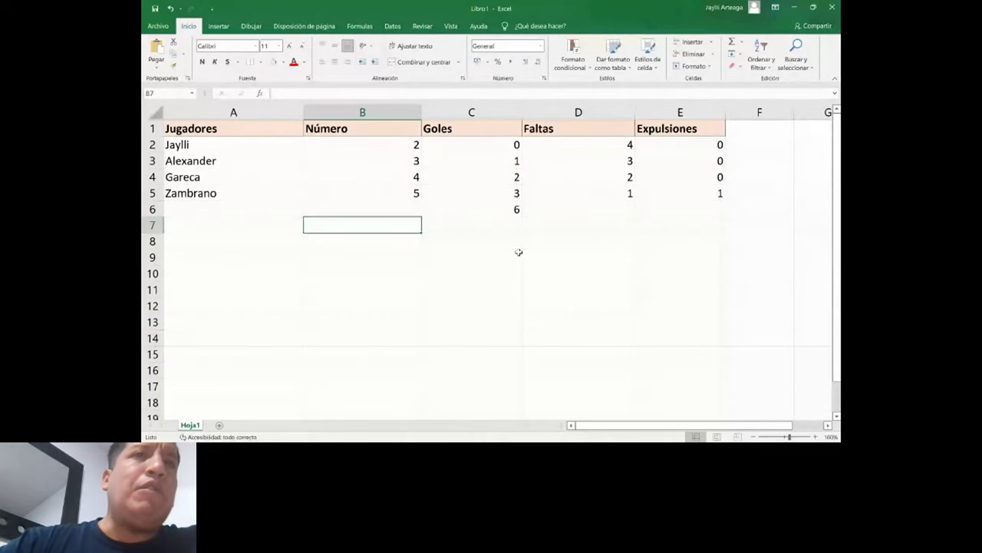
- Enter =+B2+B3+B5 in B7 to add three Número values, giving 10
text(+)
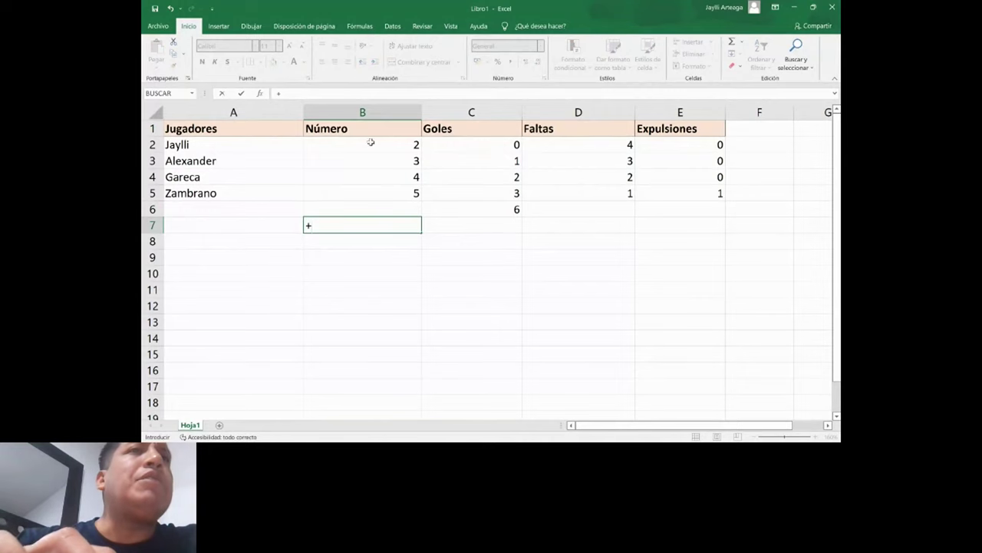
click(372, 143)
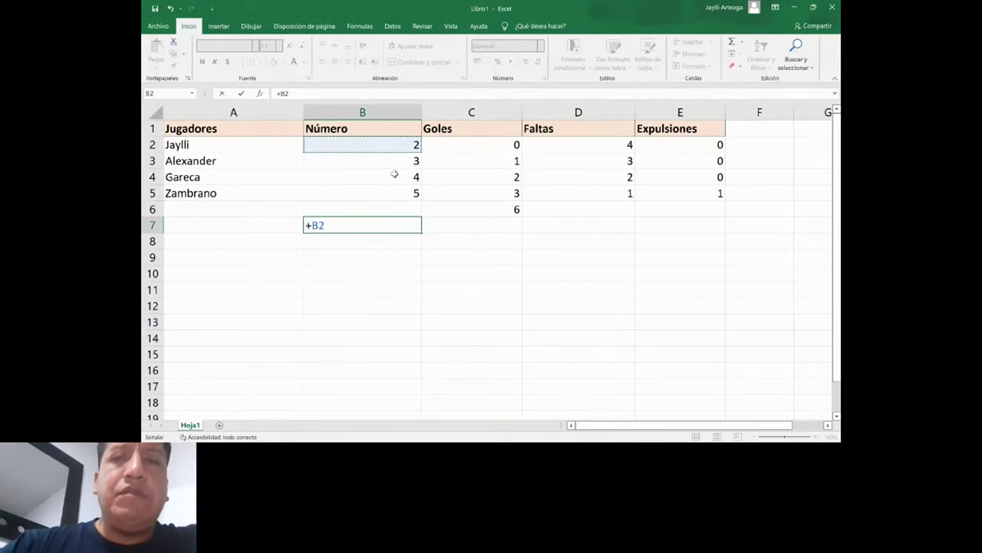
text(+)
click(399, 160)
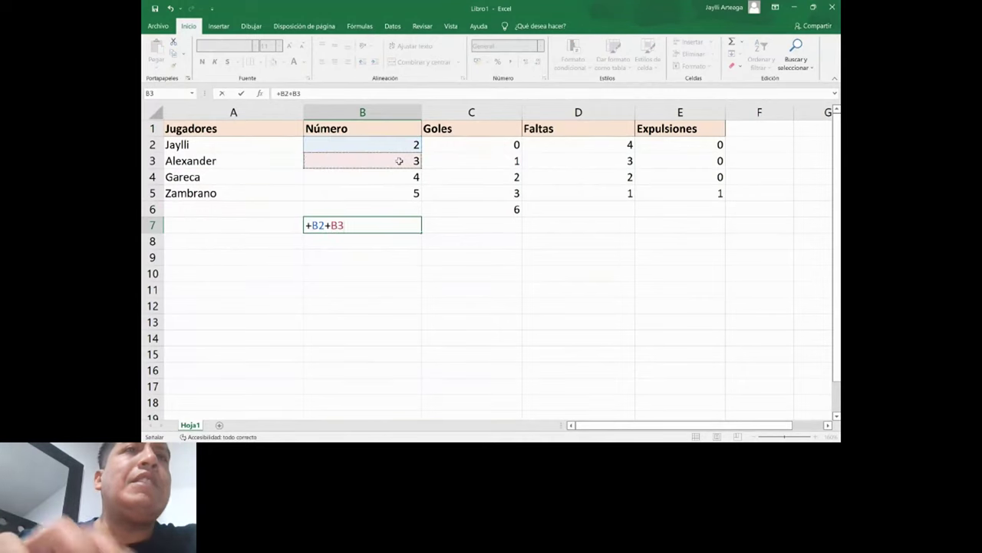
text(+)
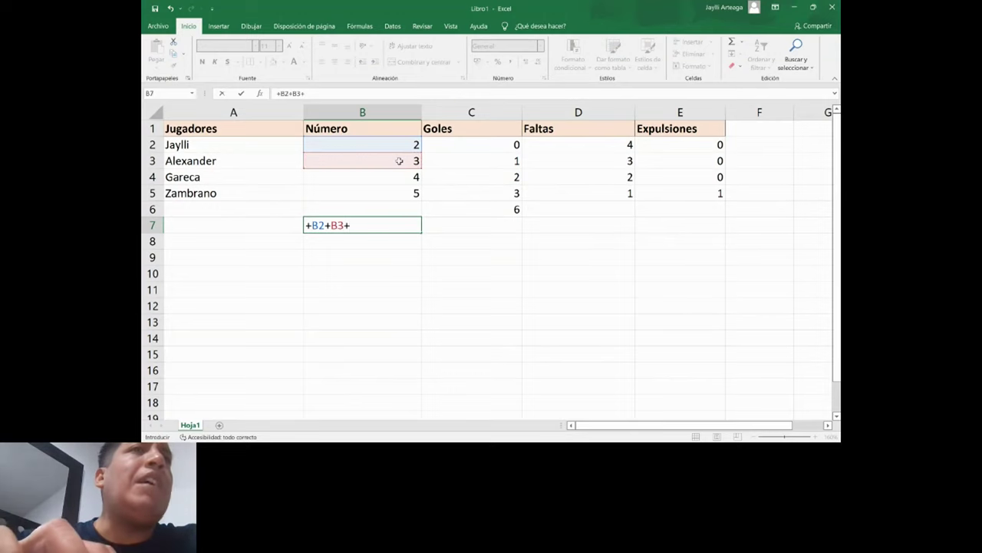
click(386, 193)
key(Return)
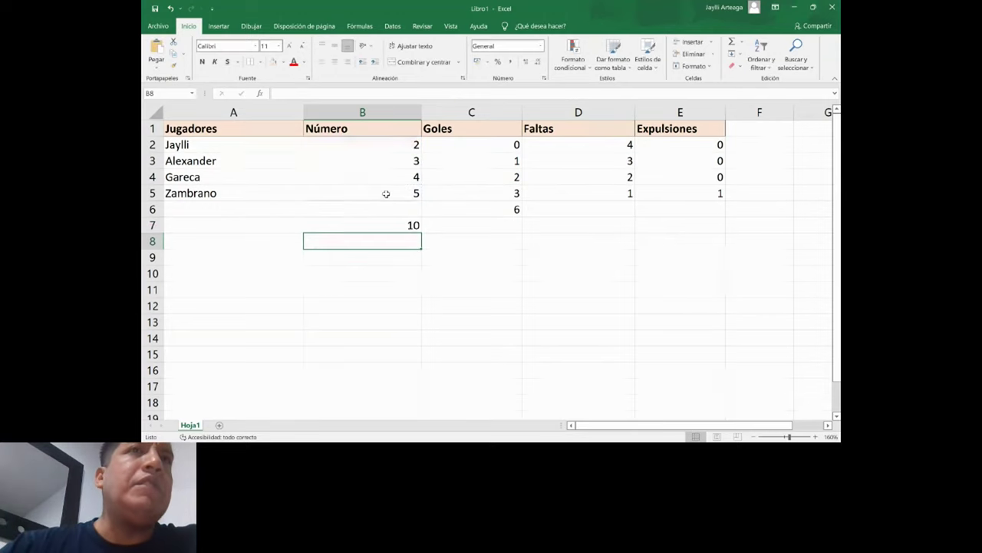
key(Up)
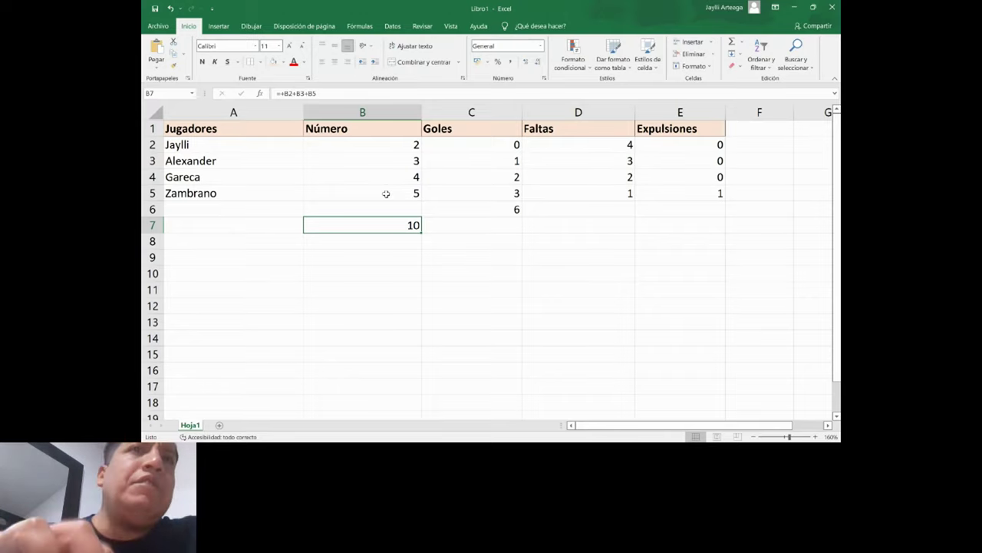
- Apply a filter to player rows 2–5, then undo it
click(163, 154)
mouse_move(177, 146)
mouse_down()
mouse_move(674, 205)
mouse_move(687, 195)
mouse_up()
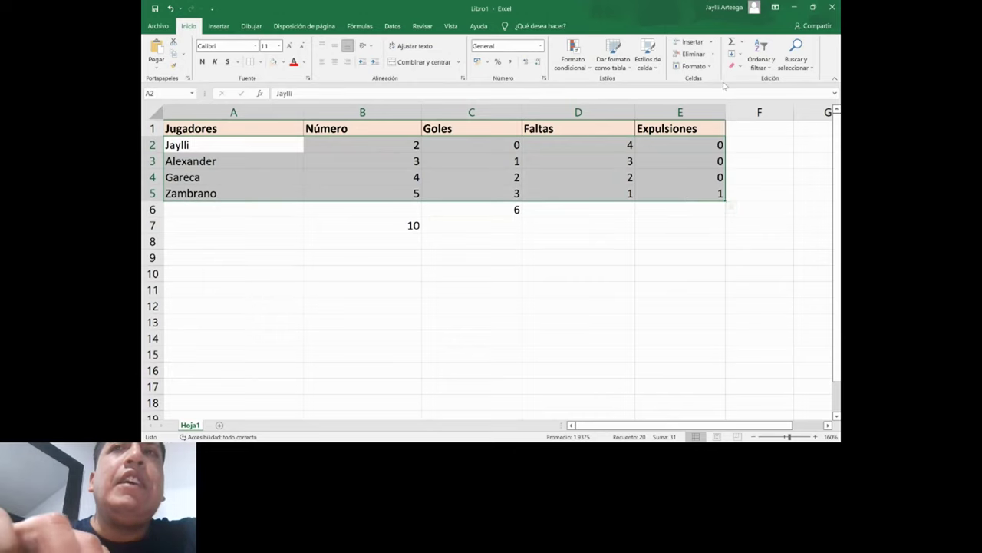
click(763, 65)
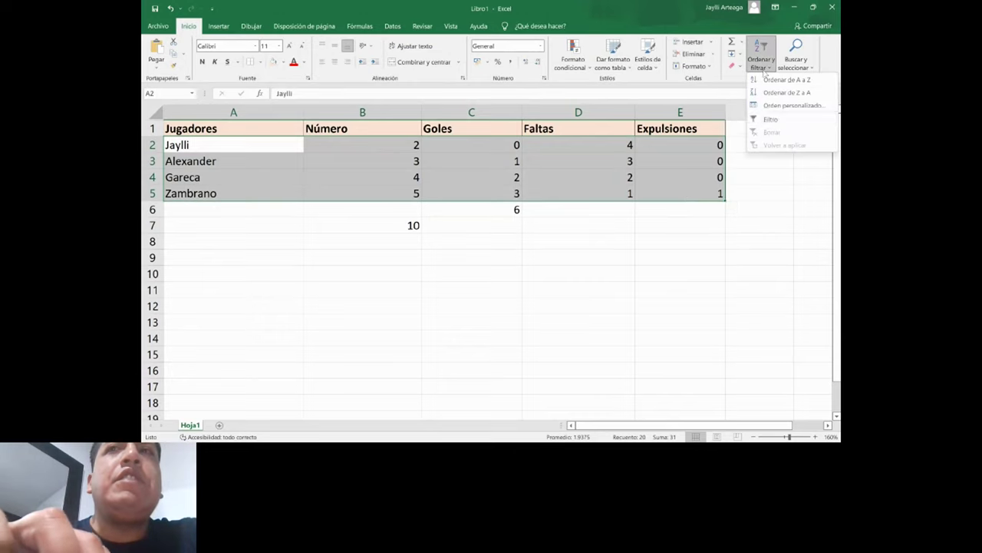
click(770, 119)
click(713, 130)
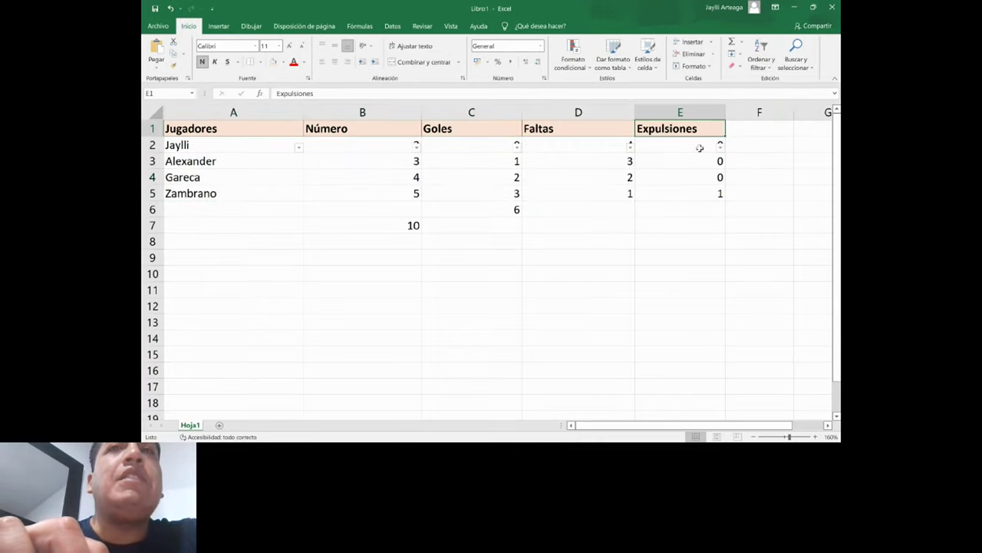
click(700, 148)
key(ctrl+z)
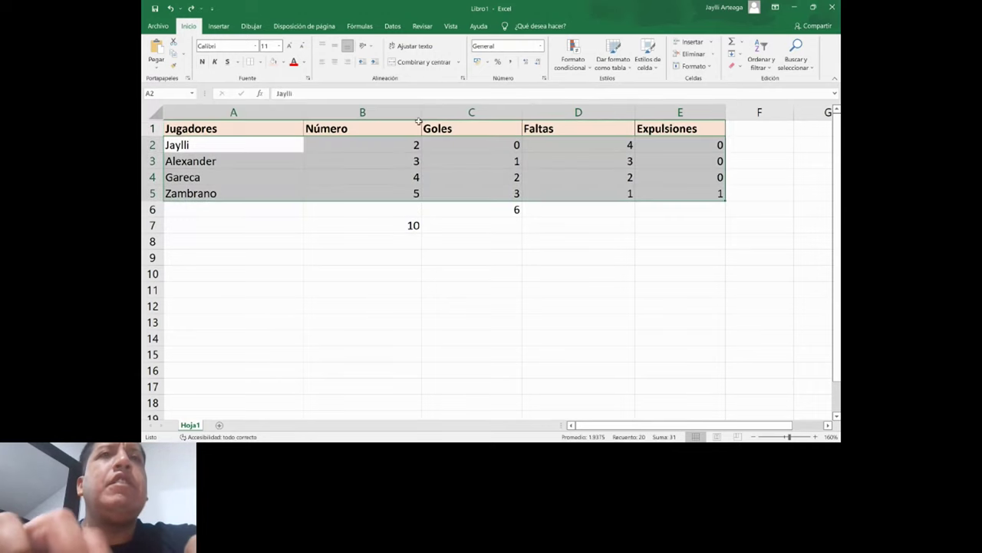
- Select the table including row 1 and turn on Filtro with those headings
drag(274, 128, 669, 192)
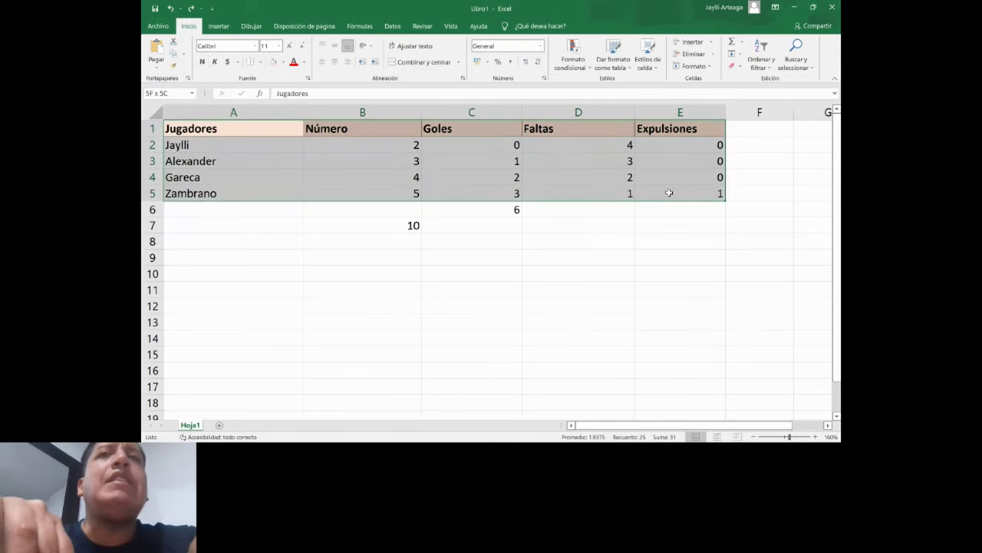
click(768, 75)
click(786, 121)
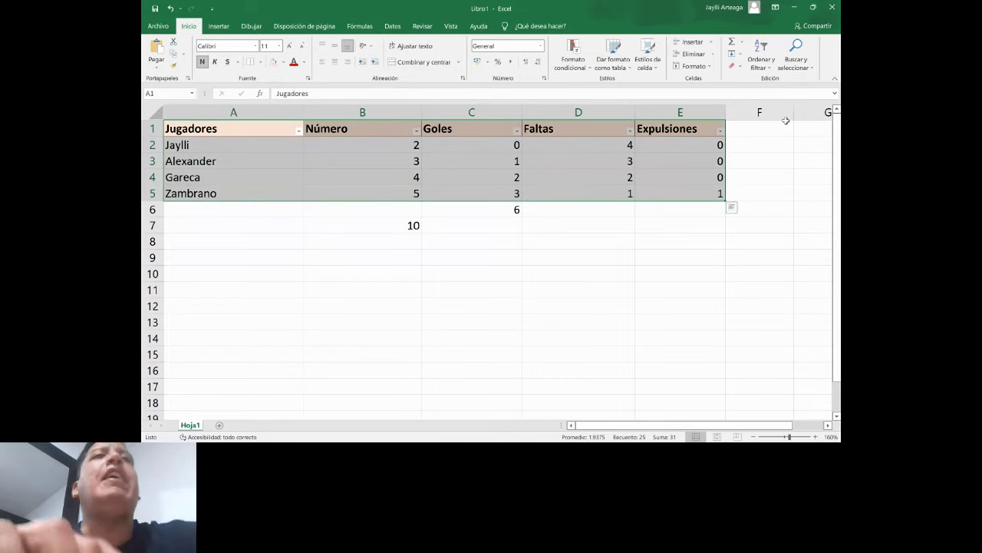
click(288, 130)
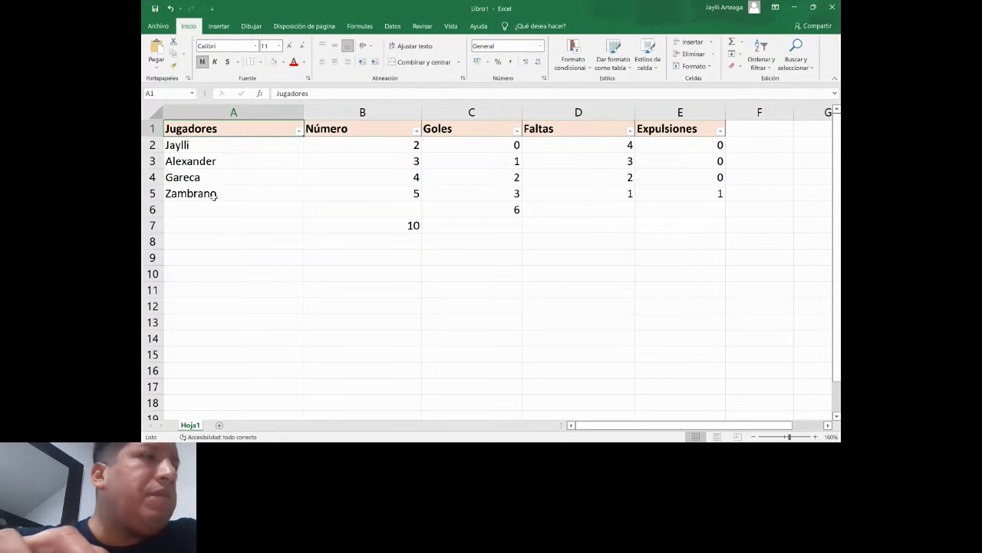
- Filter the Jugadores column to show only Jaylli
click(298, 131)
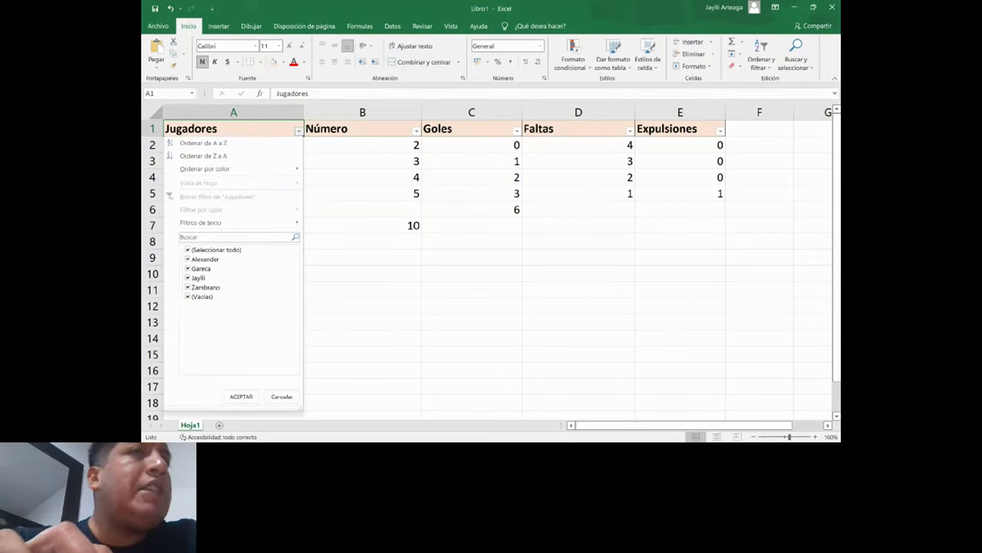
click(187, 249)
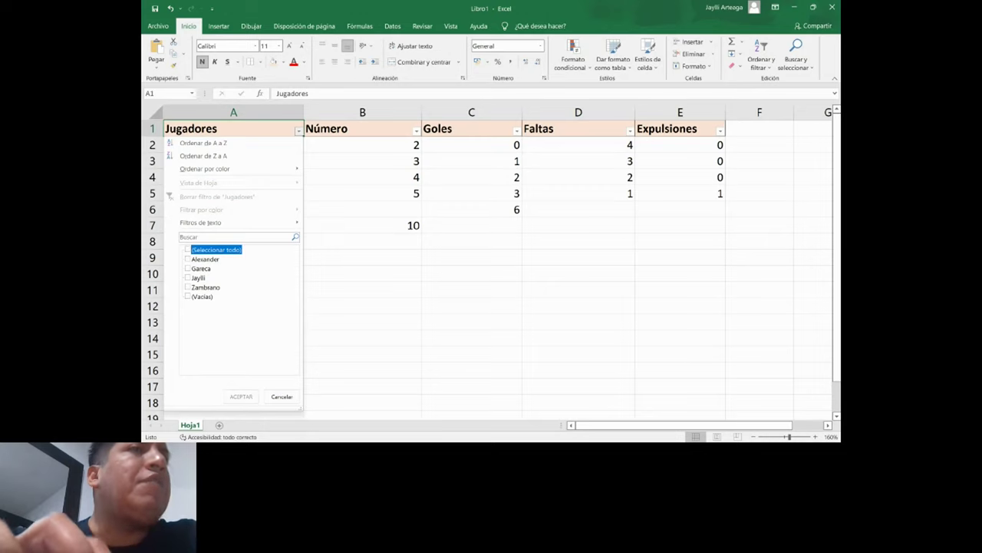
click(187, 278)
click(240, 396)
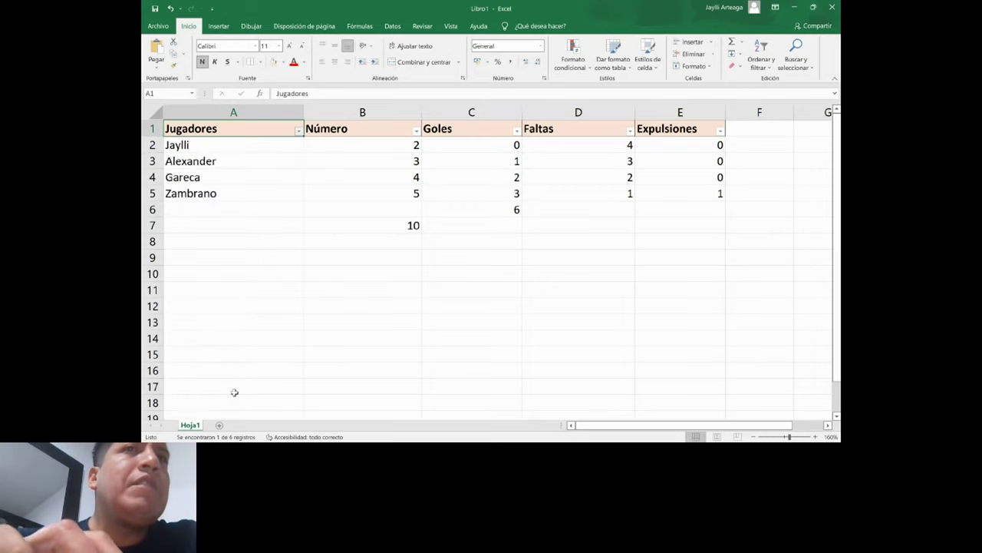
click(261, 143)
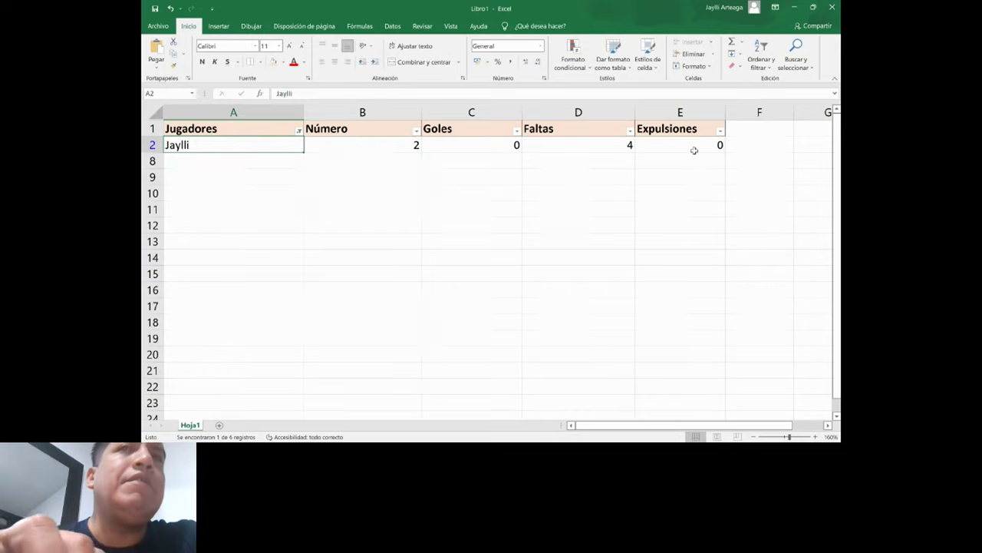
- Change the Jugadores filter to show every player except Alexander
click(299, 131)
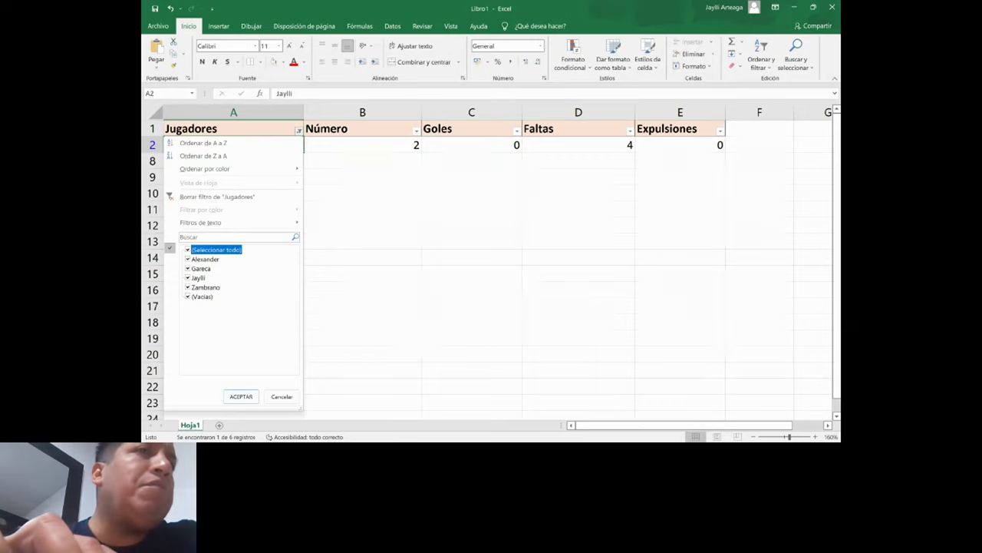
click(204, 258)
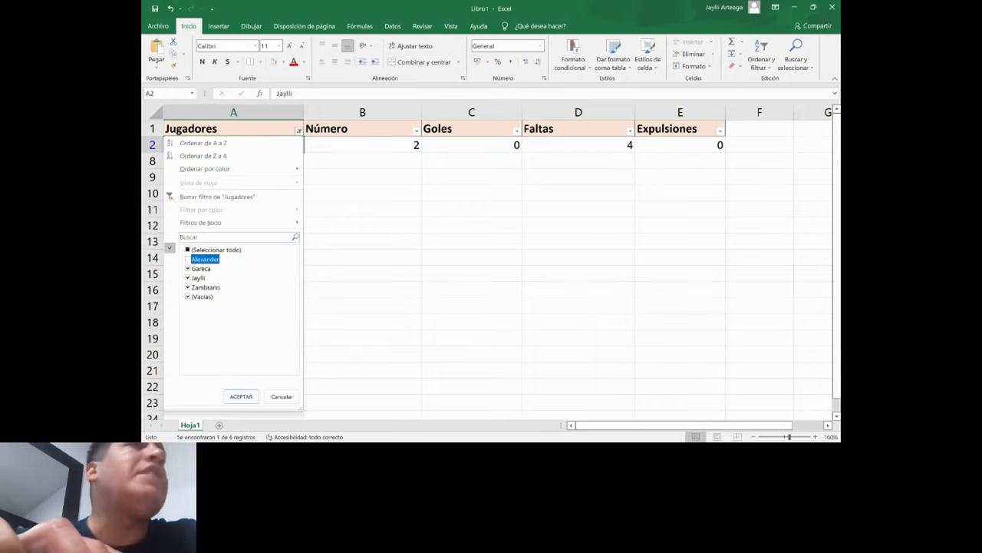
click(234, 396)
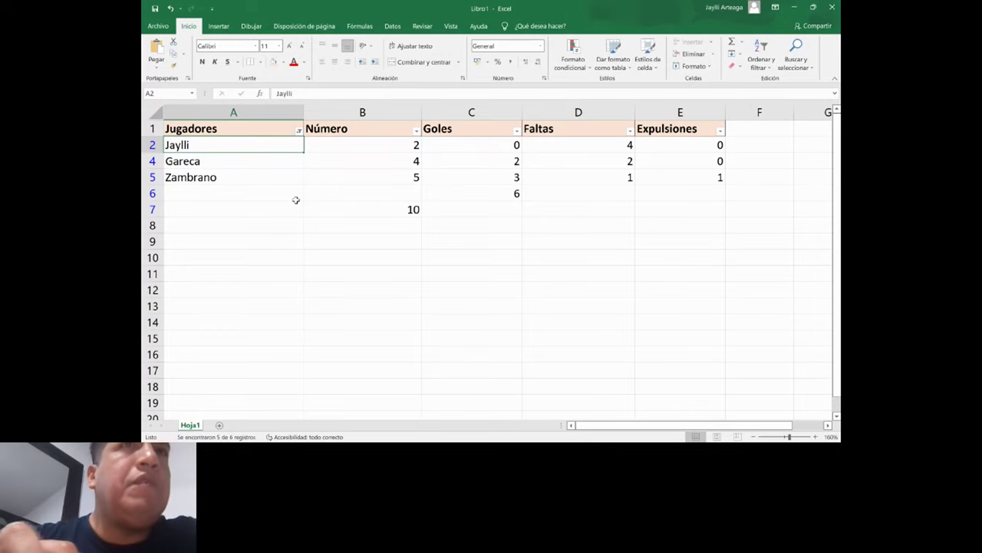
- Reselect all players in the Jugadores filter so every row shows
click(299, 131)
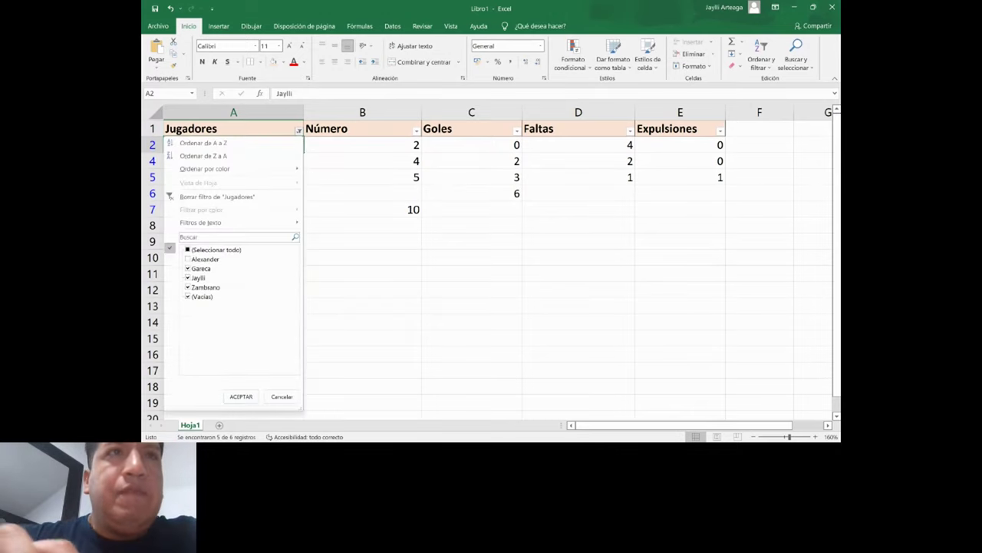
click(188, 249)
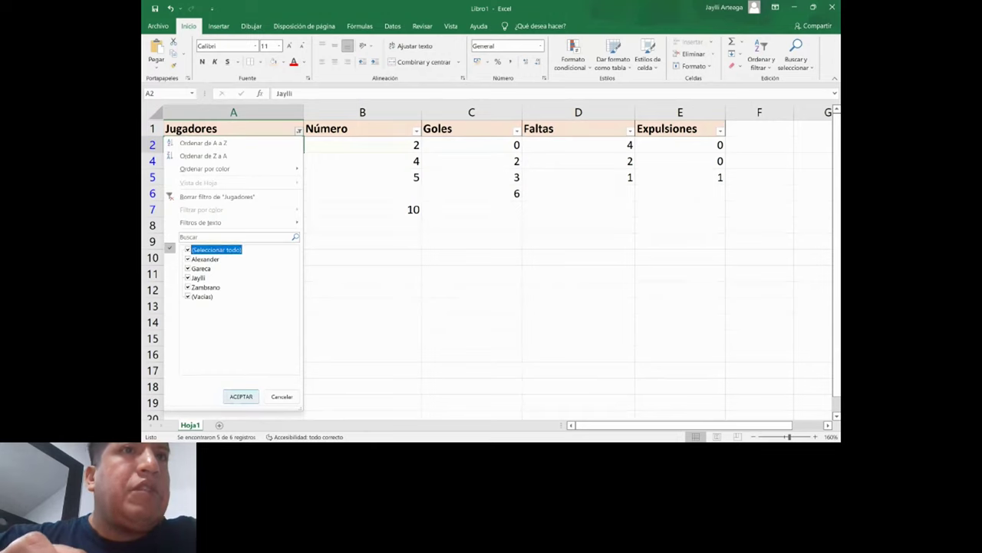
click(241, 396)
click(450, 190)
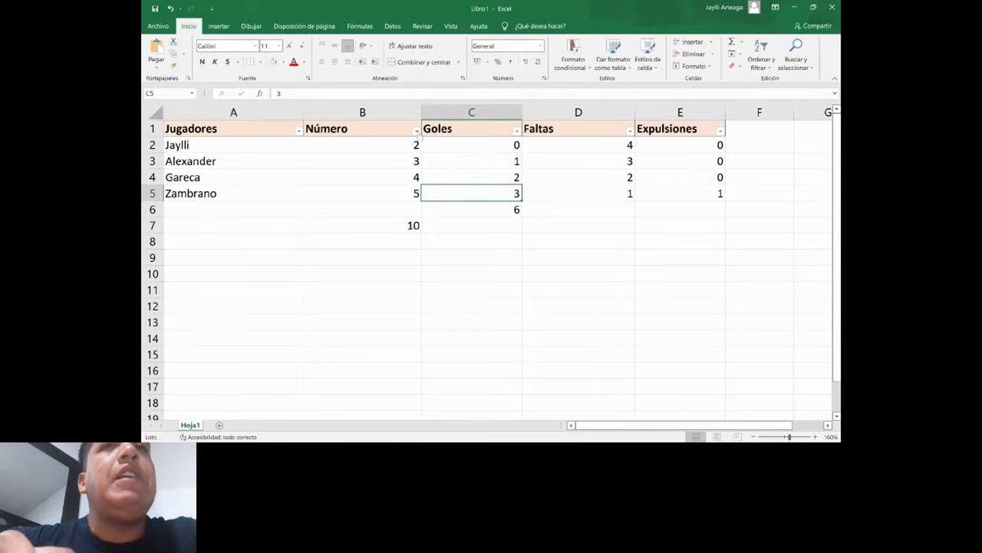
- Filter Goles to values less than 3
click(517, 131)
mouse_move(453, 222)
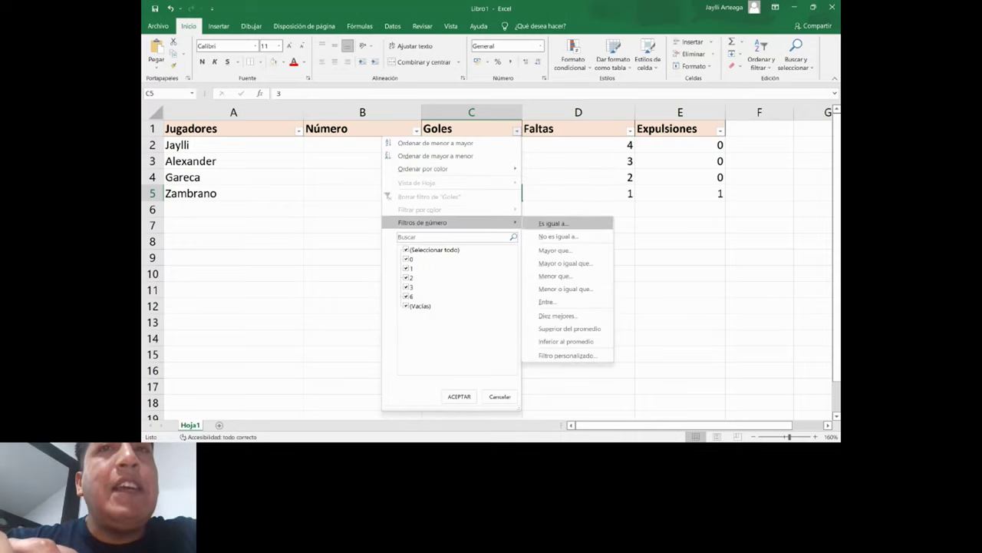
click(555, 276)
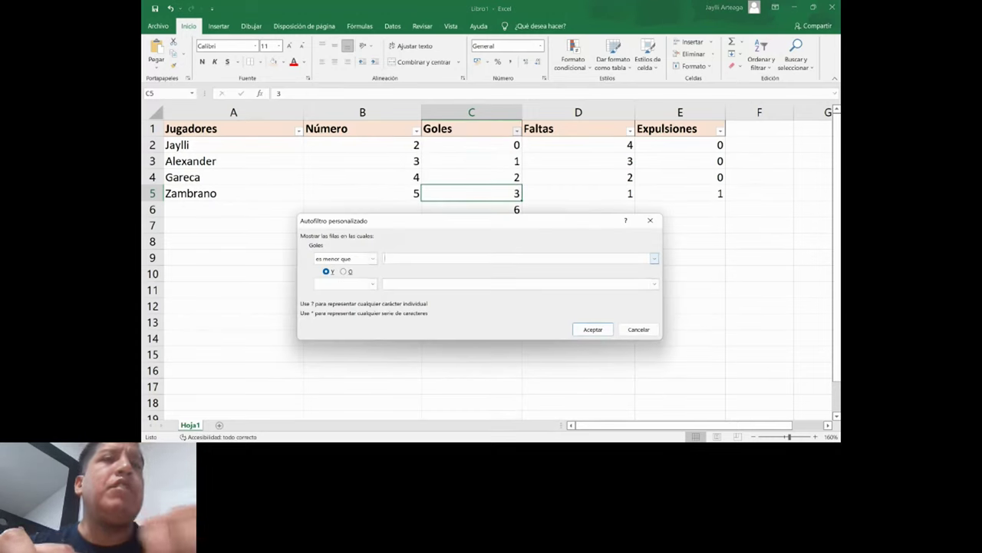
text(3)
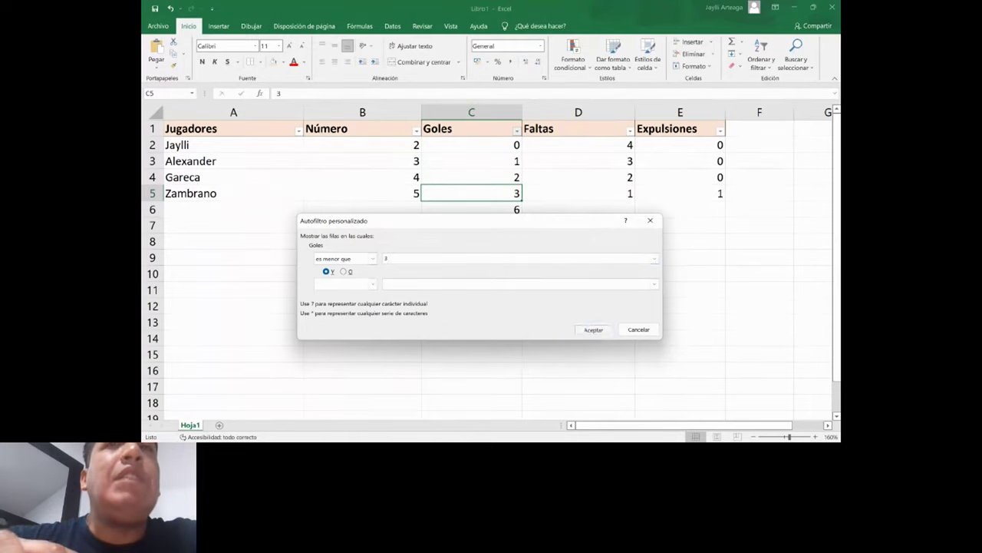
click(589, 329)
- Clear the Goles filter
click(468, 144)
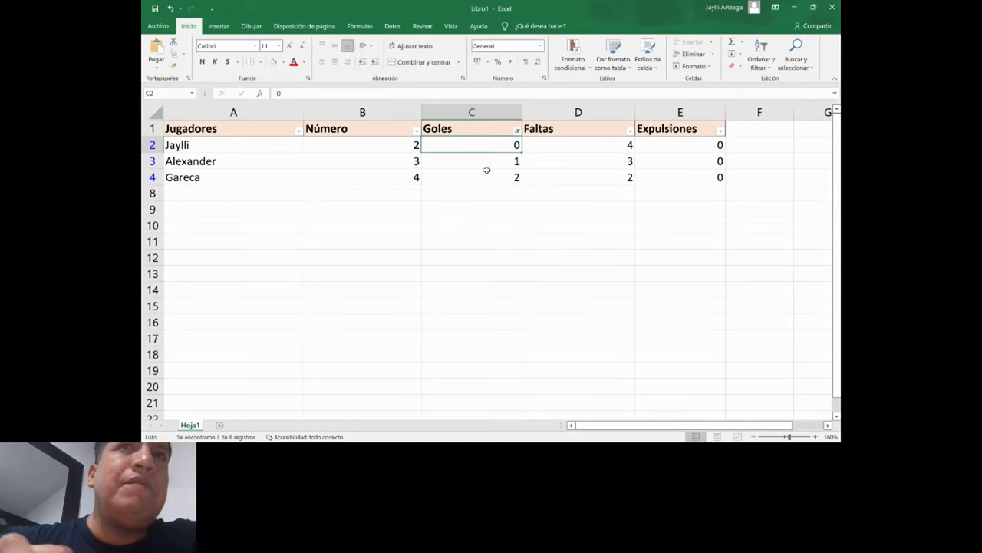
click(517, 131)
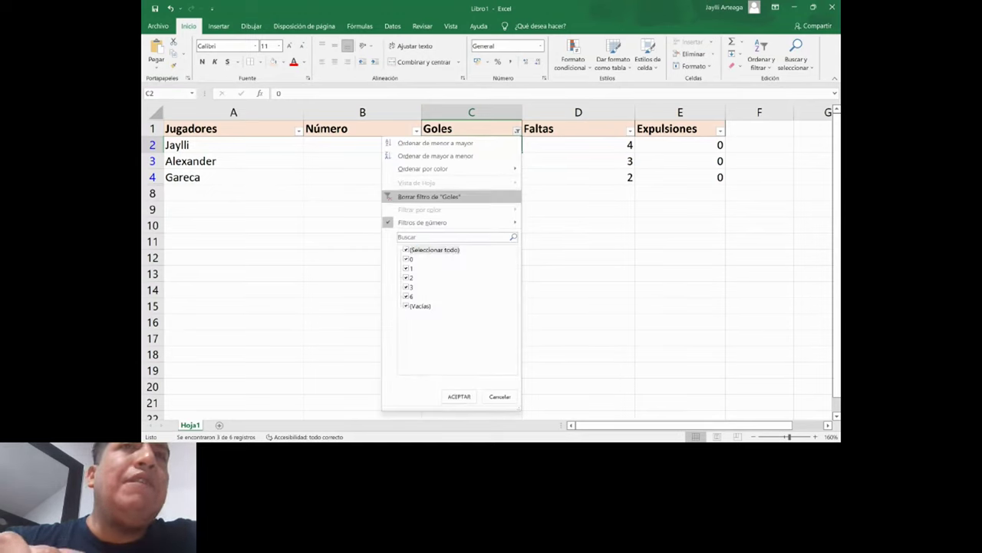
click(431, 196)
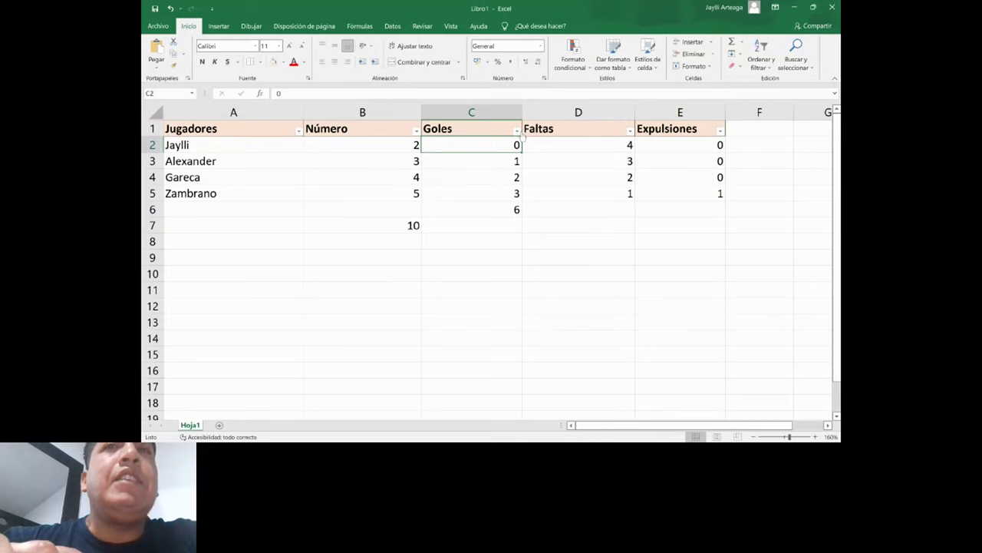
- Filter Faltas to values under 4 and Jugadores to names beginning with a letter, leaving 0 of 6 rows
click(629, 130)
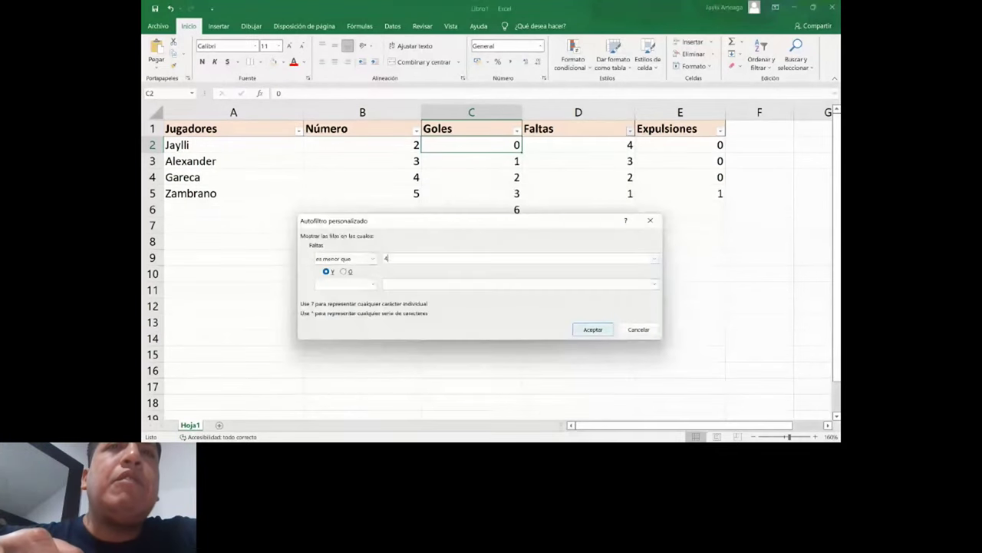
click(587, 329)
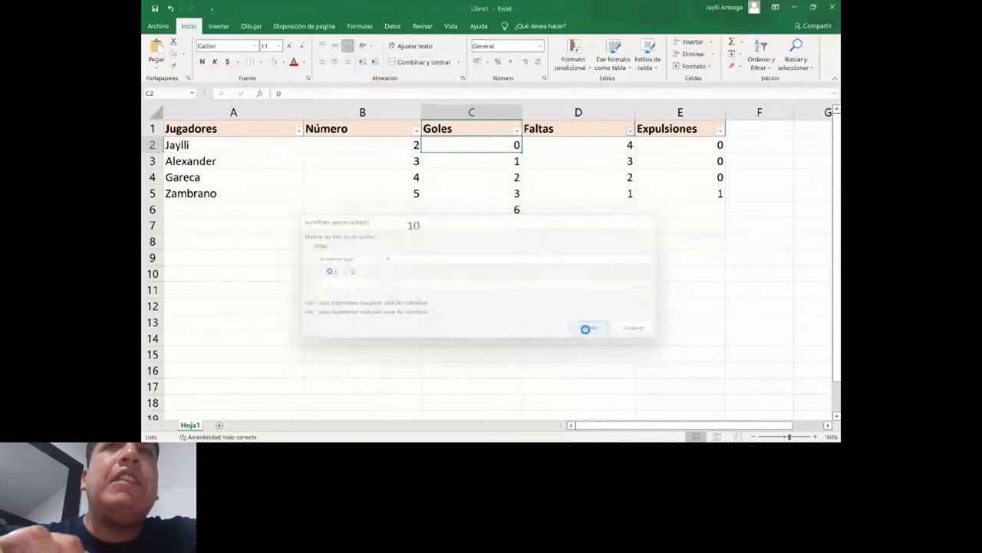
click(299, 131)
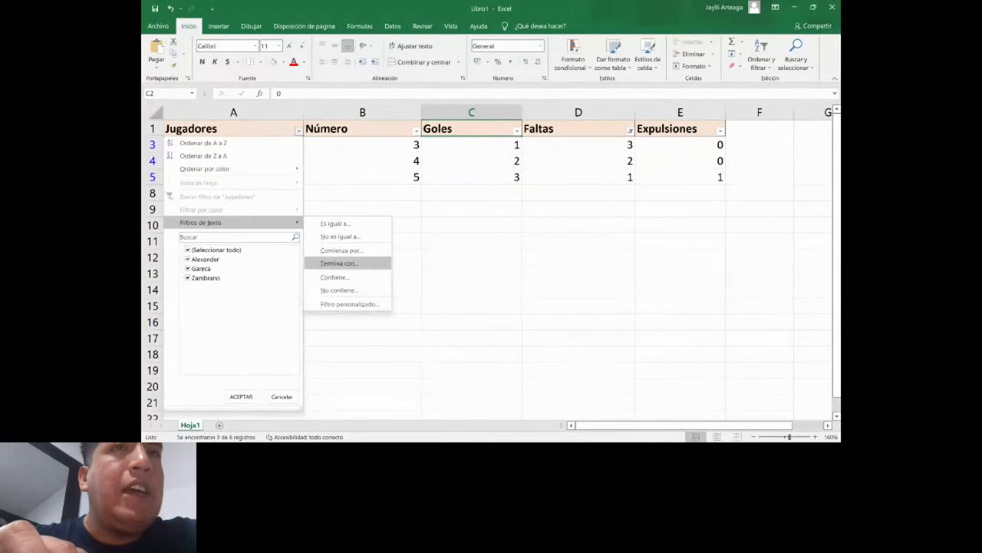
click(339, 249)
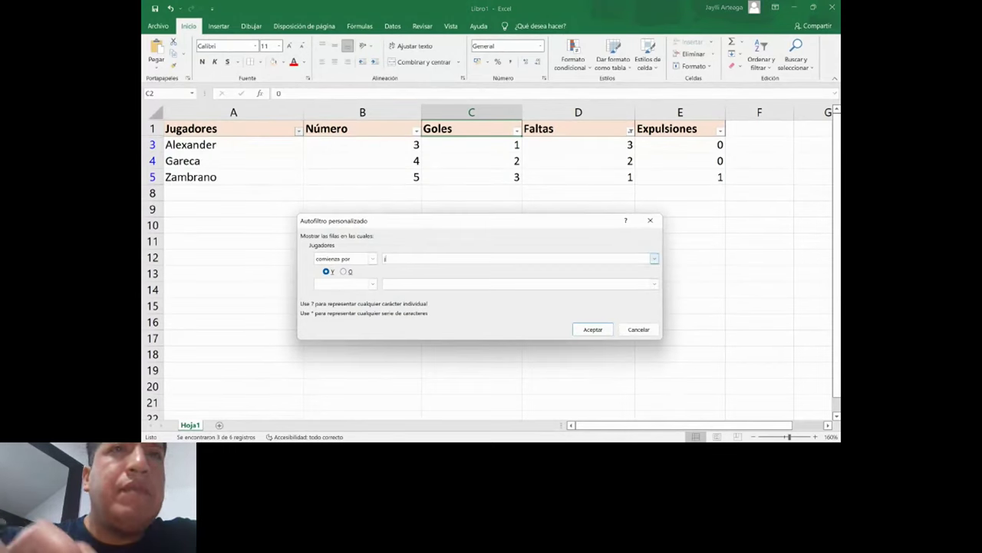
click(603, 325)
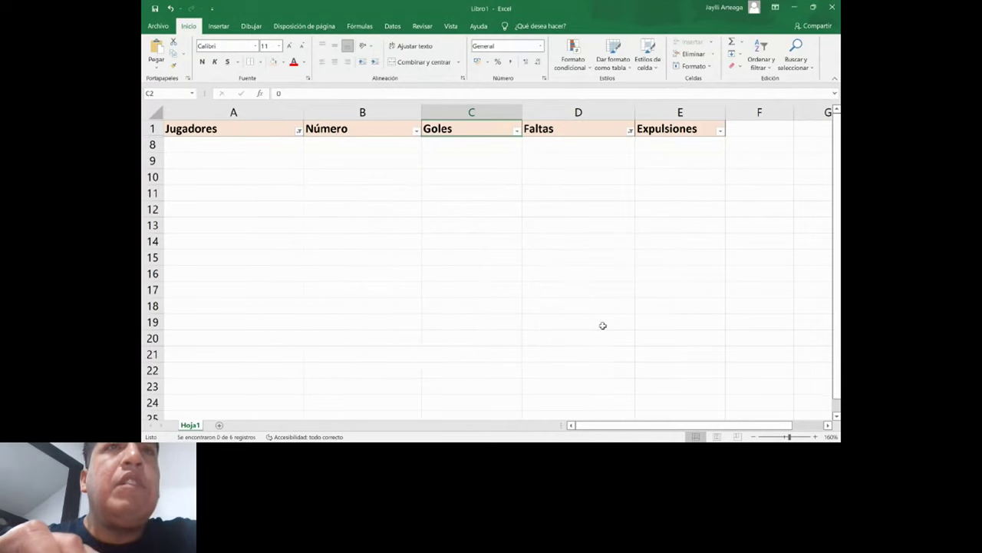
- Clear the Faltas and Jugadores filters so all four players and the totals 6 and 10 reappear
click(311, 175)
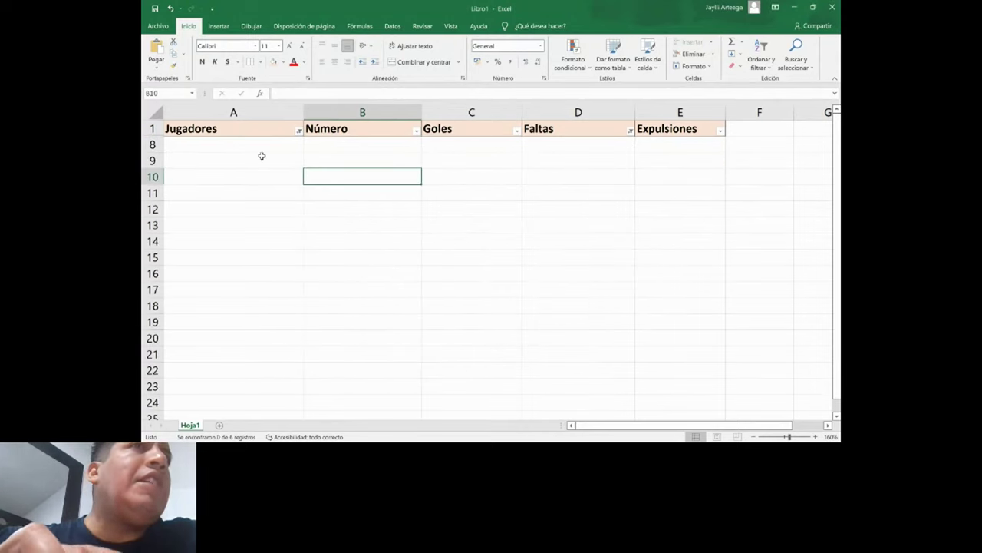
drag(261, 146, 703, 145)
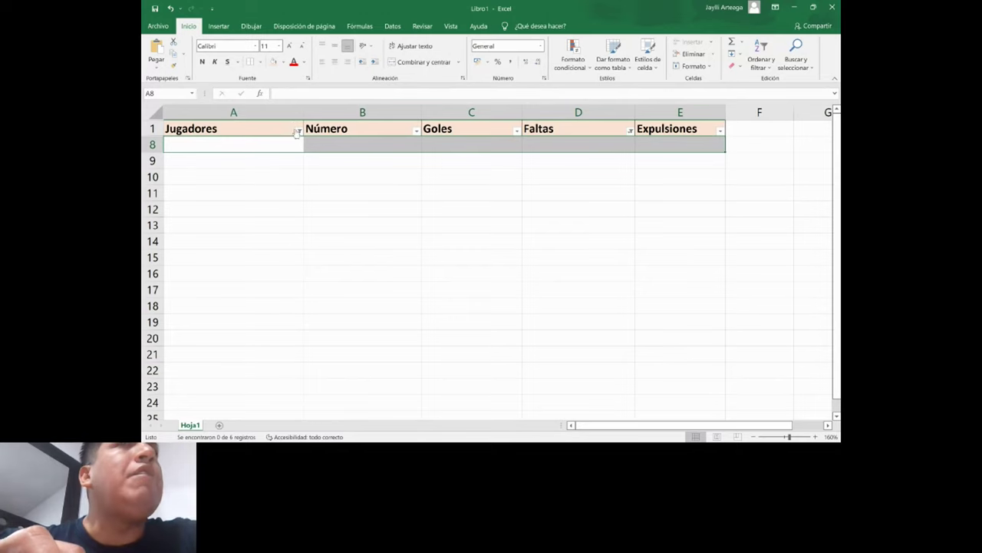
click(630, 130)
mouse_move(564, 197)
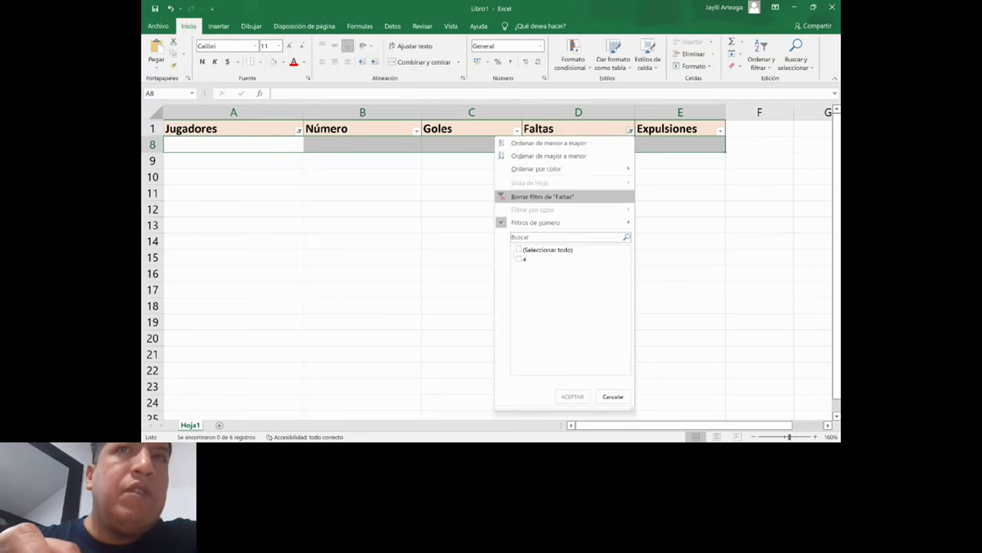
click(579, 195)
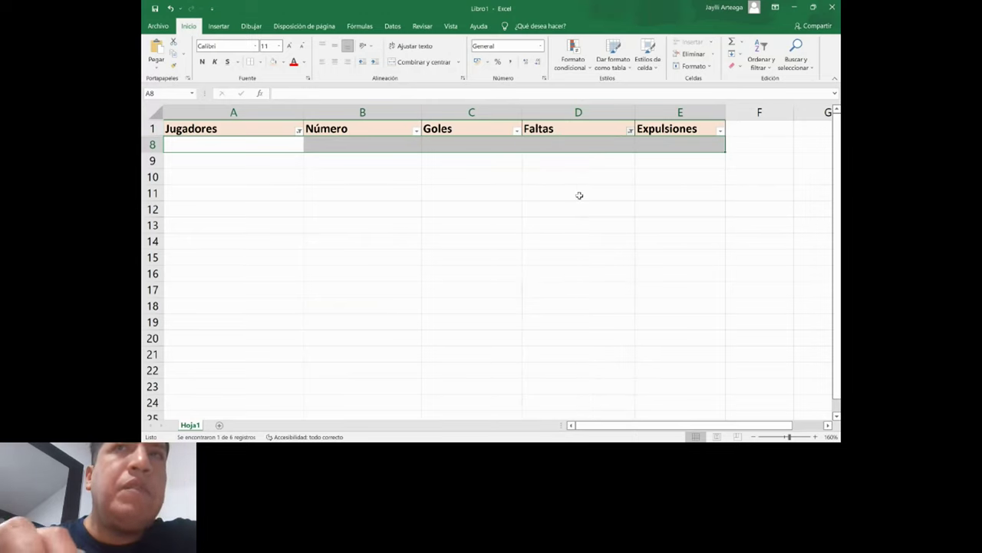
click(298, 132)
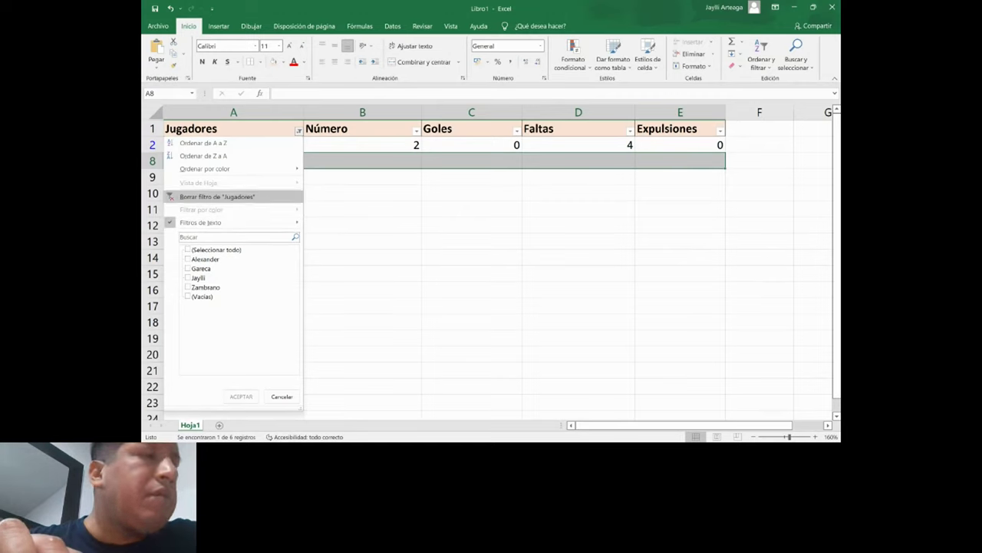
click(284, 197)
click(340, 188)
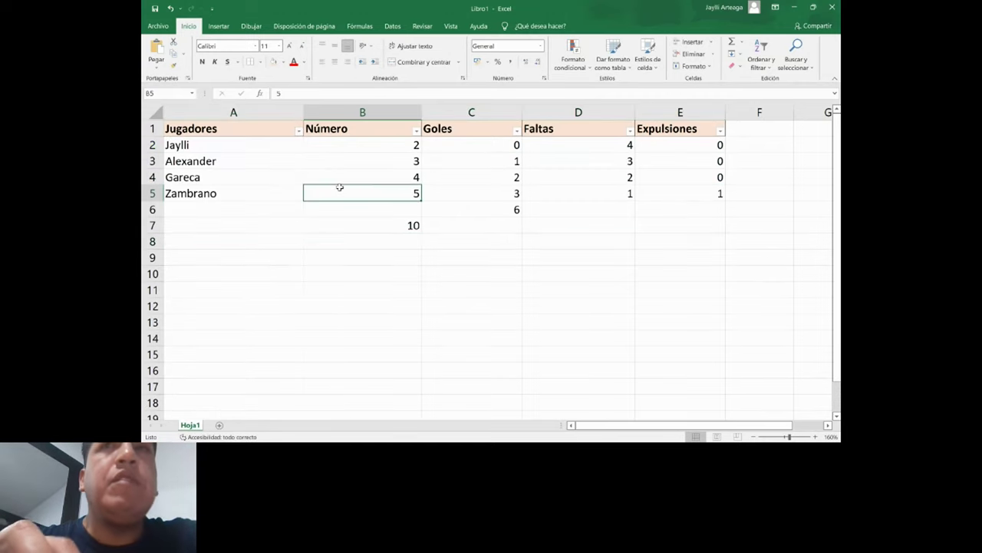
click(637, 221)
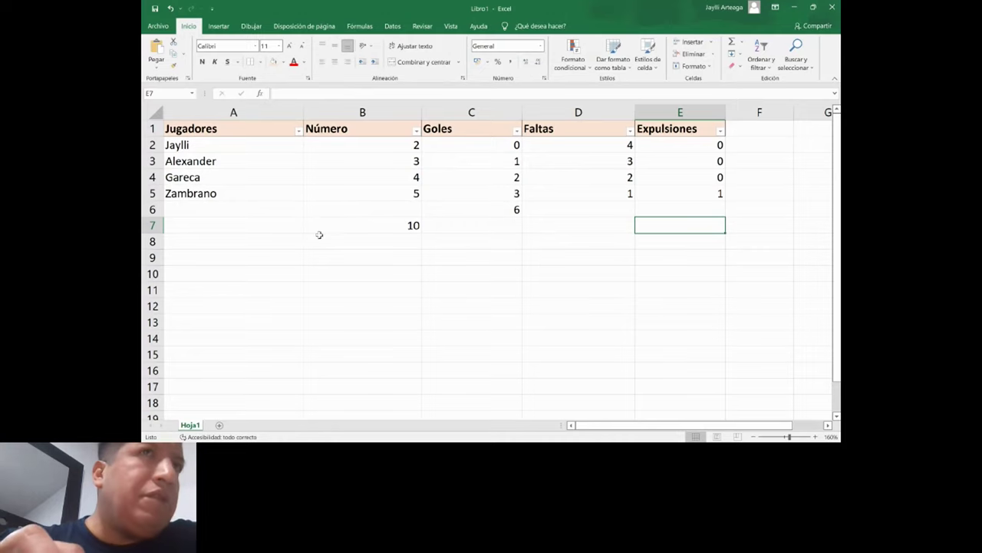
- Review the player names, Número sum and Faltas values, then insert the new sheet Hoja2
drag(222, 145, 219, 197)
click(358, 162)
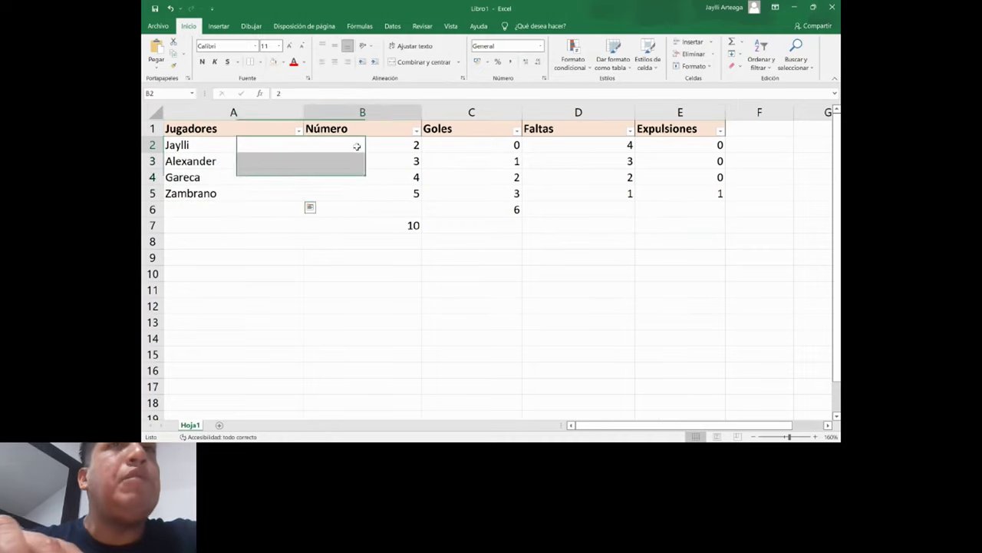
drag(359, 168, 361, 191)
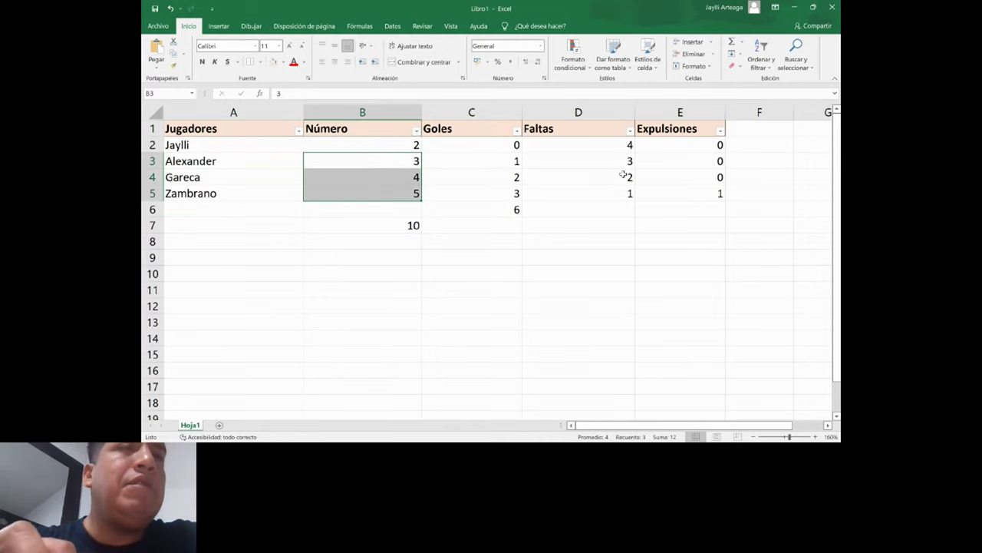
click(624, 175)
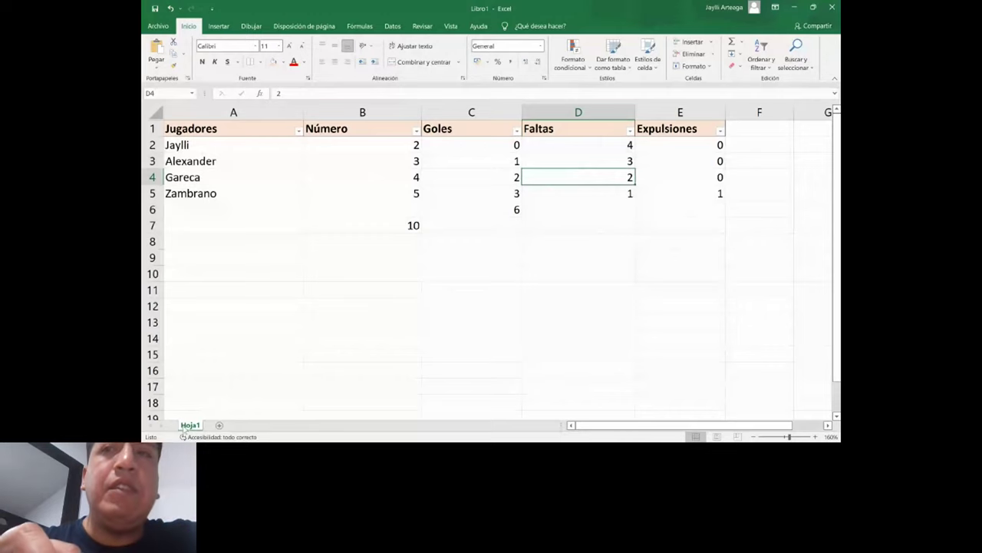
click(219, 424)
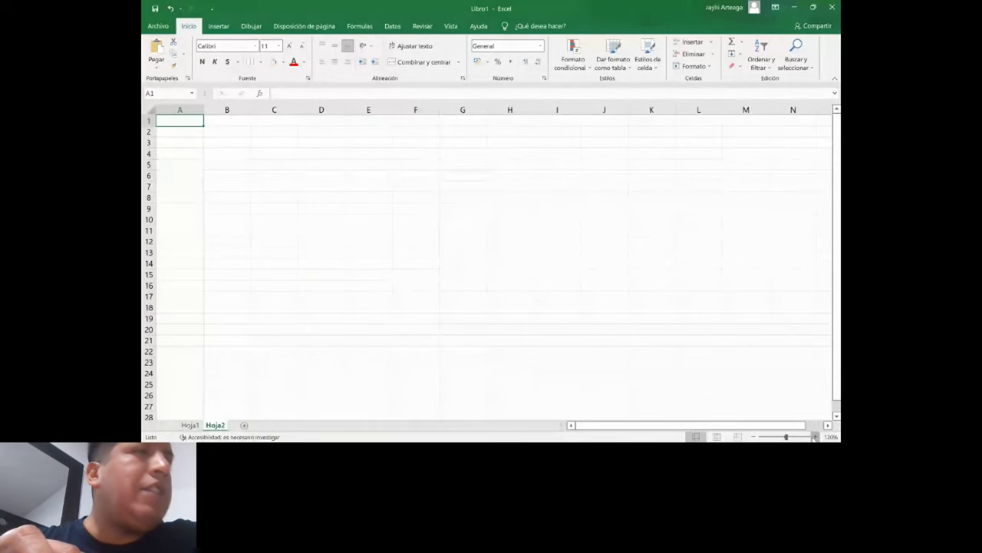
- Zoom the blank Hoja2 from 120% to 140%
click(814, 436)
click(815, 436)
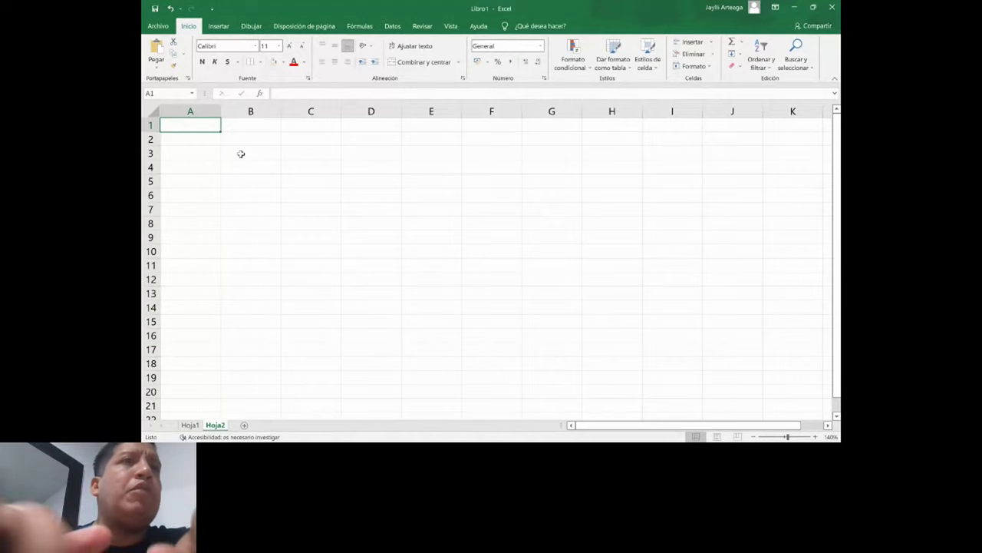
- Enter headers Trabajador, Horas Realizadas, Costo Por Hora and Total in A1:D1
text(Trabajad)
key(BackSpace)
key(BackSpace)
key(BackSpace)
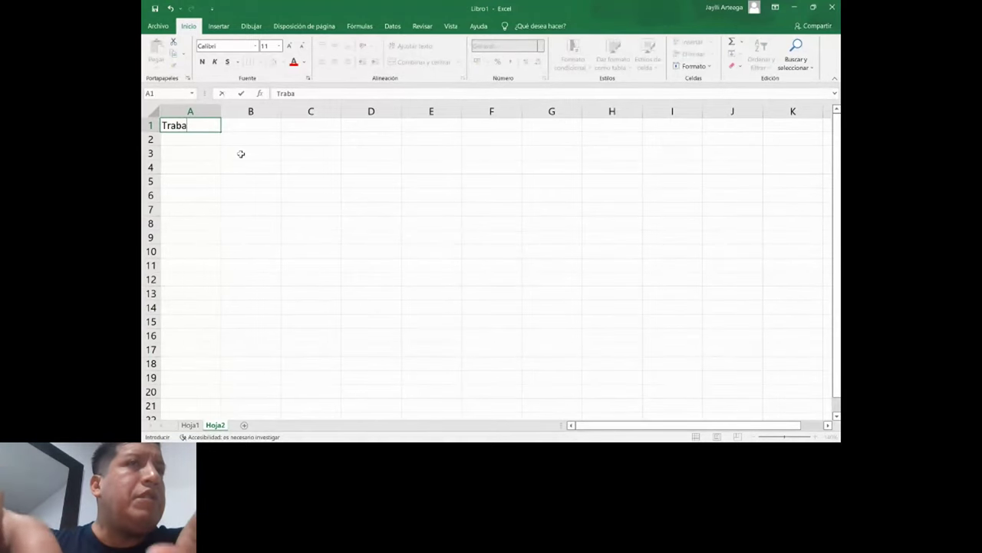
text(jador)
key(ctrl+Return)
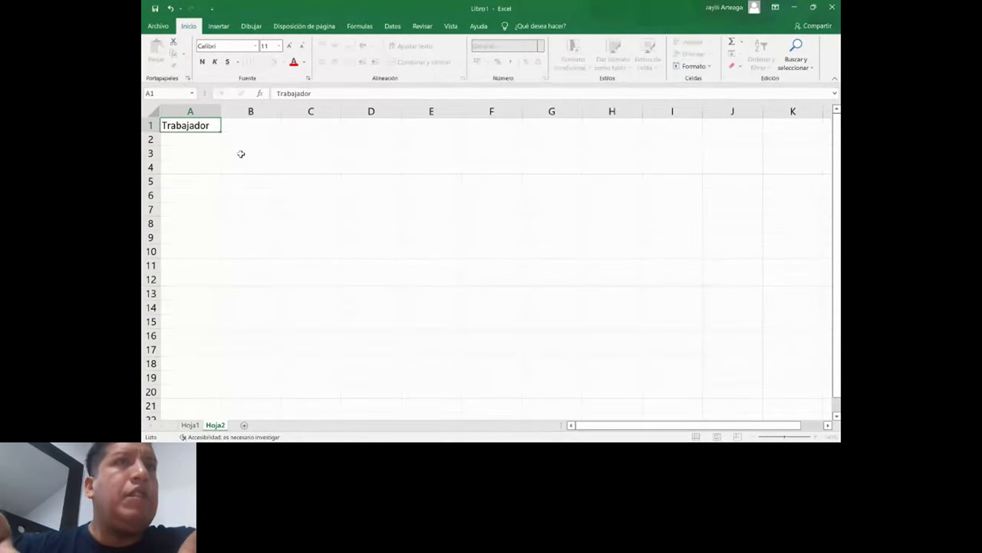
key(Tab)
text(Horas)
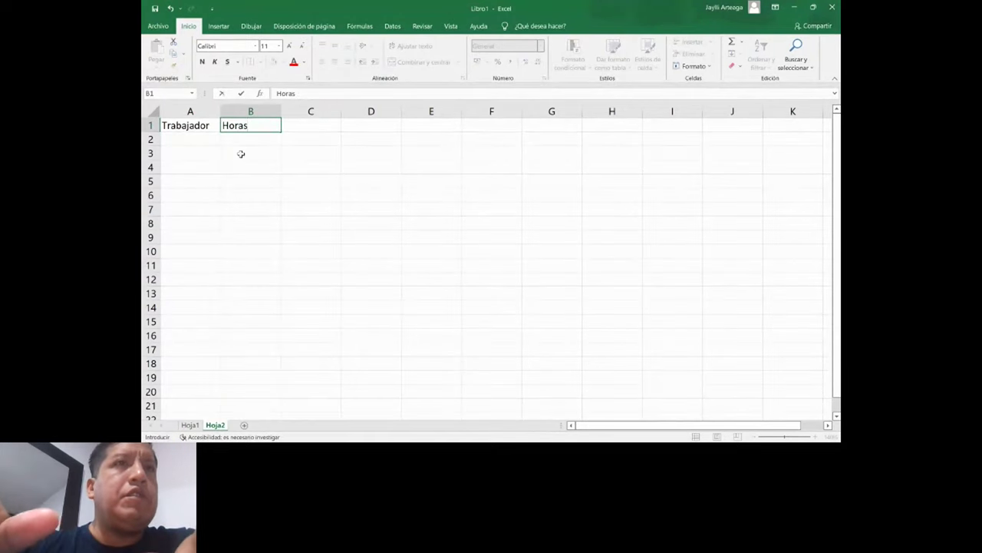
text( Rea)
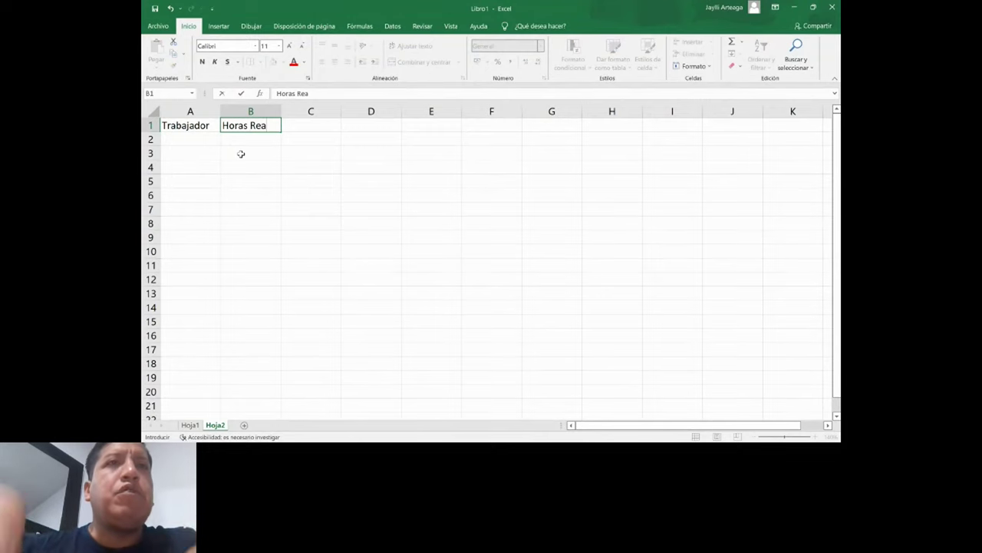
text(liza)
key(Tab)
text(Costo Po)
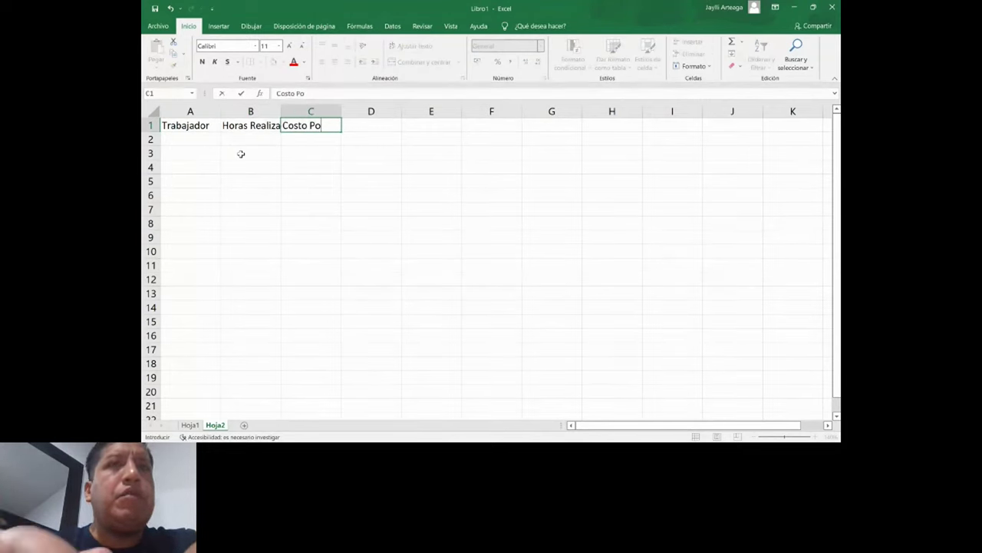
text(r Hora)
key(Tab)
text(Total)
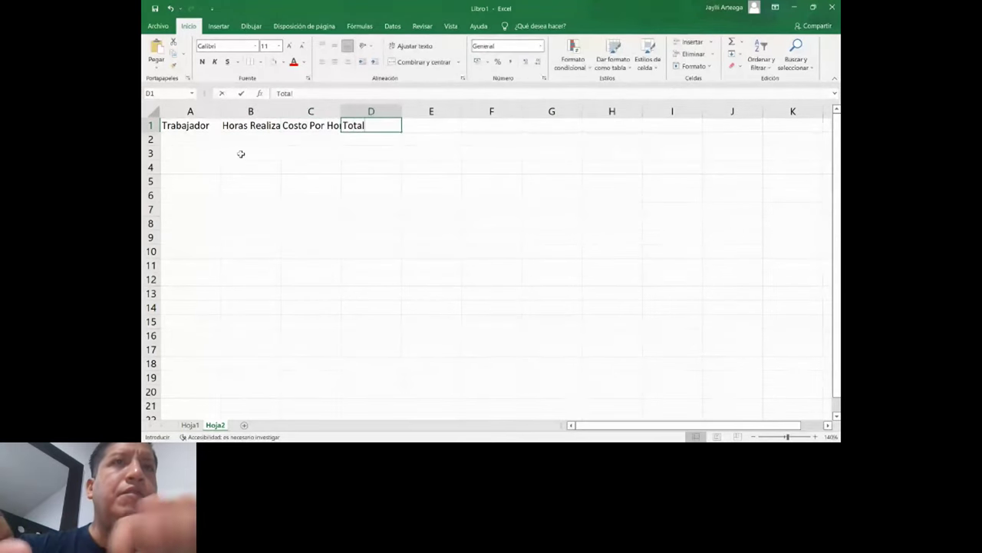
key(Return)
- Widen columns A and B so the headers fit
drag(222, 112, 343, 114)
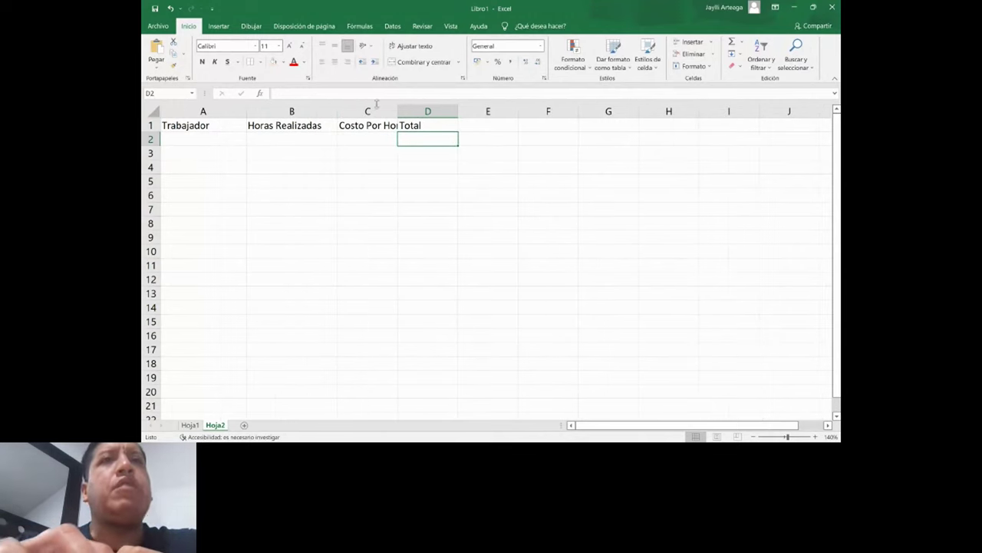
drag(403, 109, 431, 112)
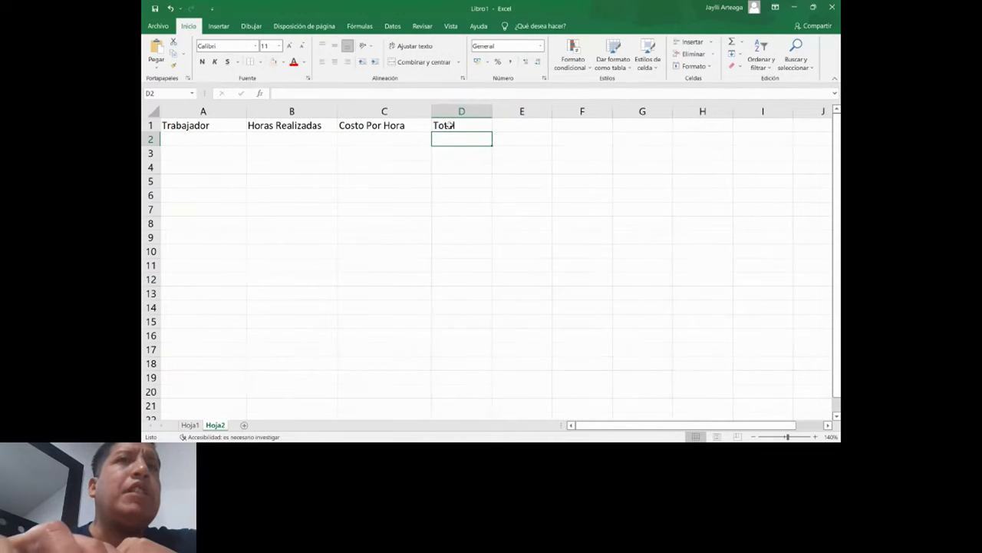
drag(268, 127, 373, 126)
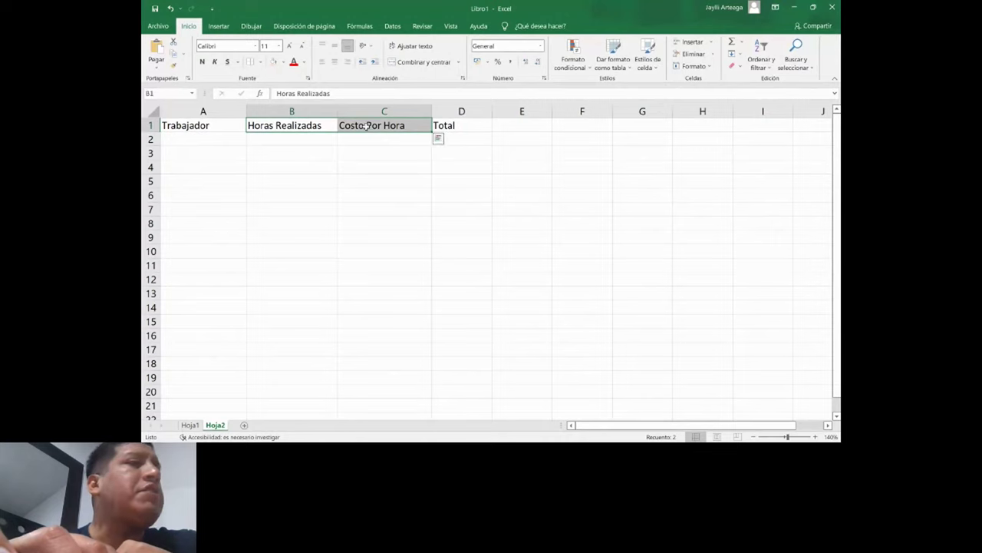
- Enter the first worker's name, 10 hours, 12.5 per hour and Total formula =+B2*C2 giving 125
click(200, 141)
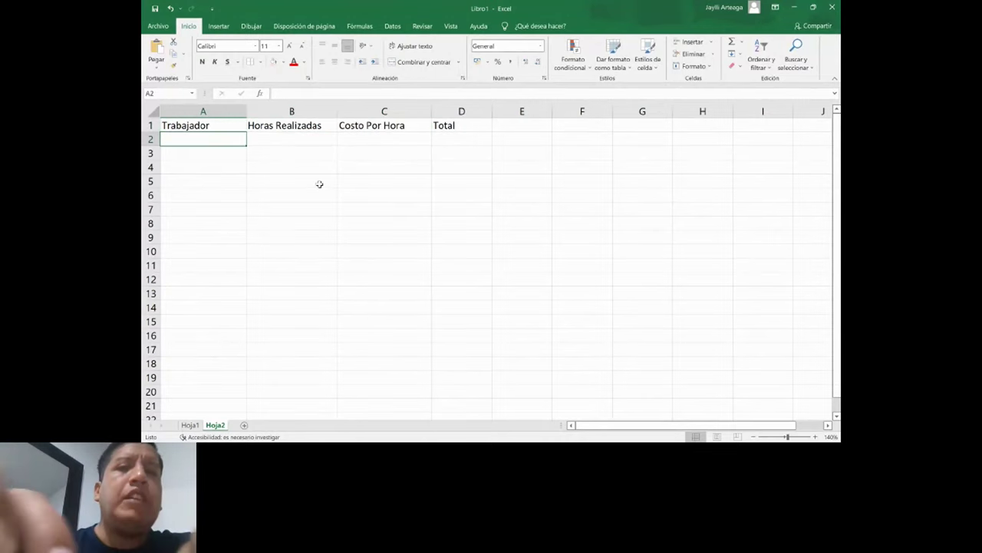
text(Jaylli)
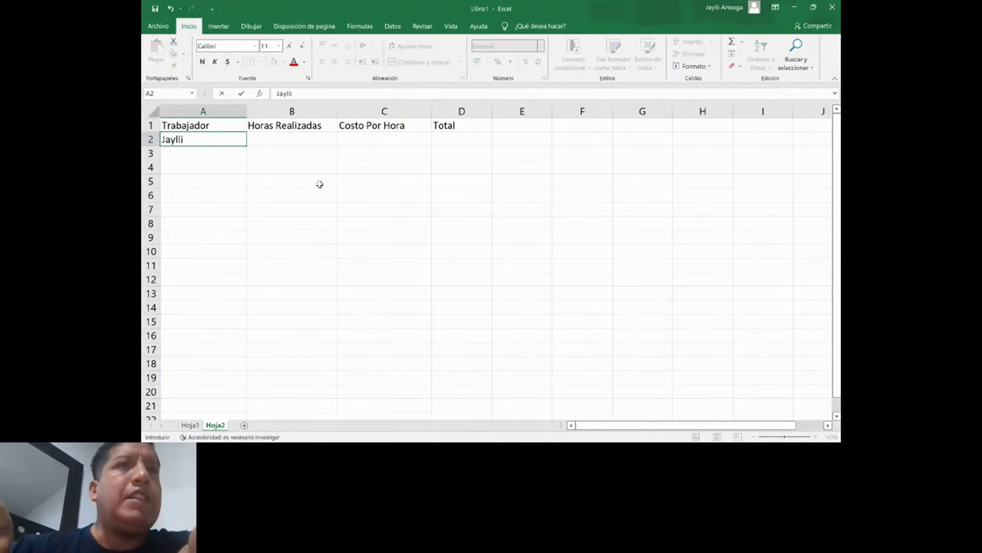
key(Tab)
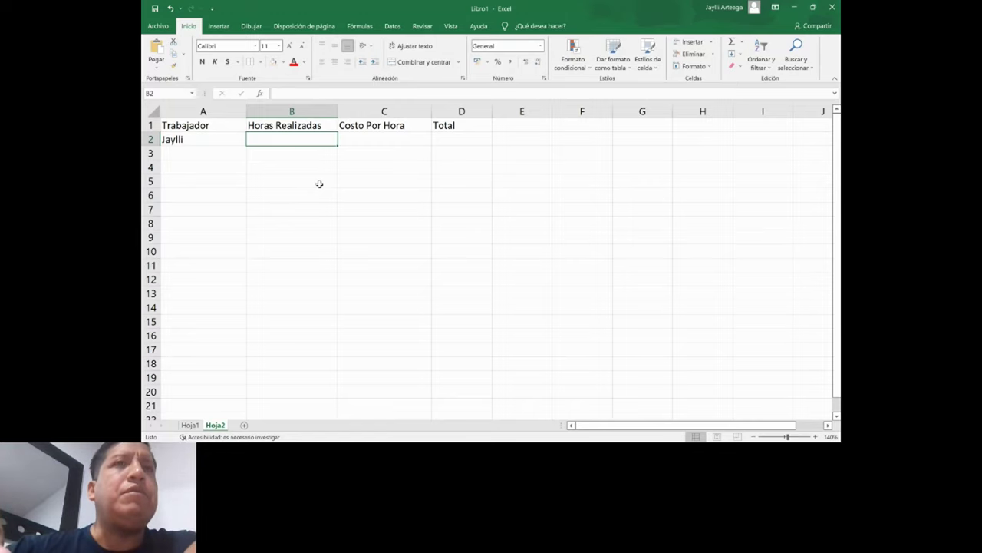
text(10)
key(Tab)
text(12)
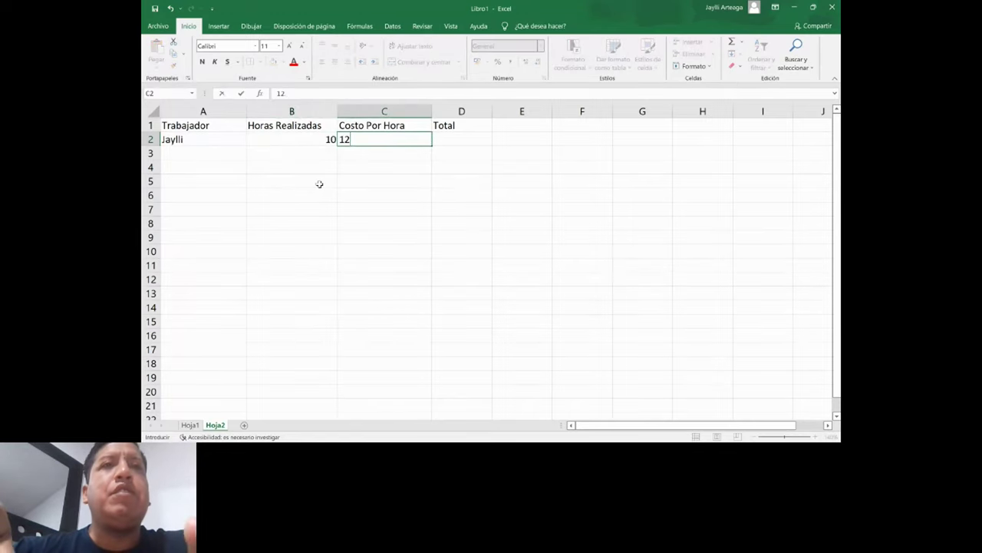
key(Tab)
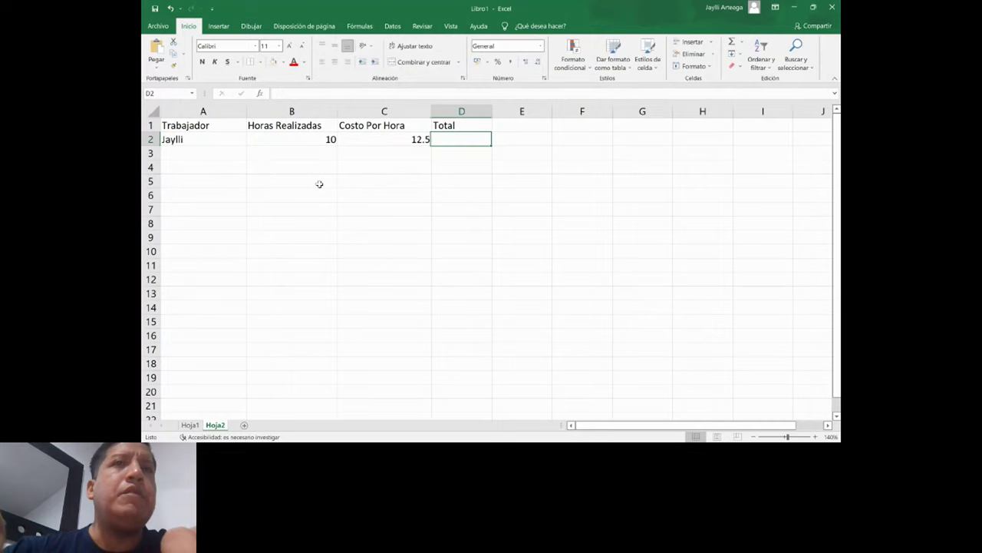
text(+)
click(311, 127)
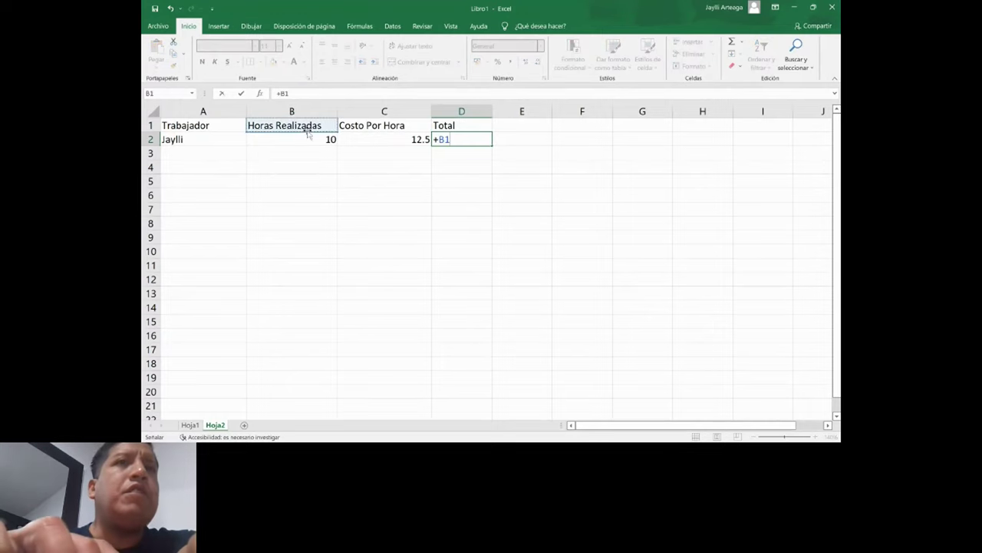
click(324, 140)
text(*)
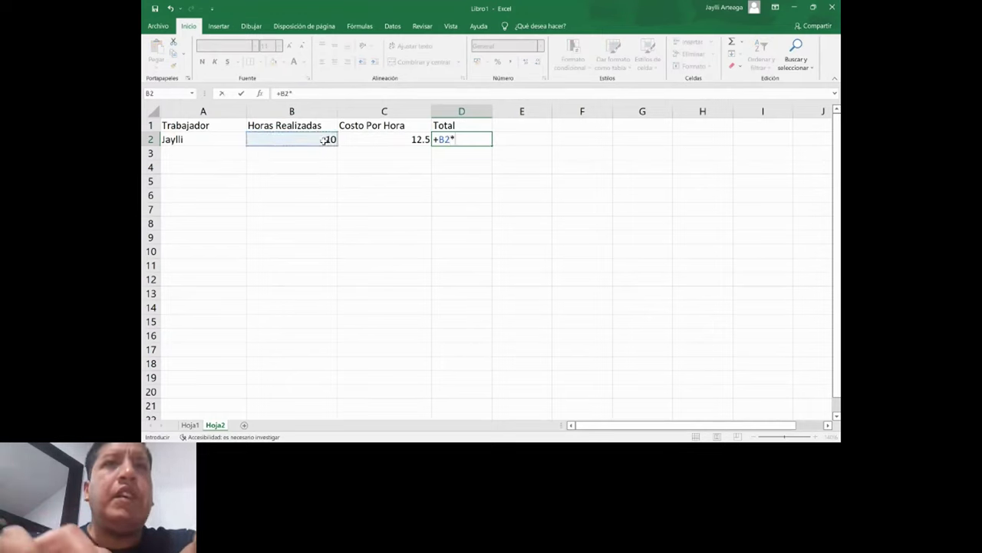
click(378, 139)
key(Return)
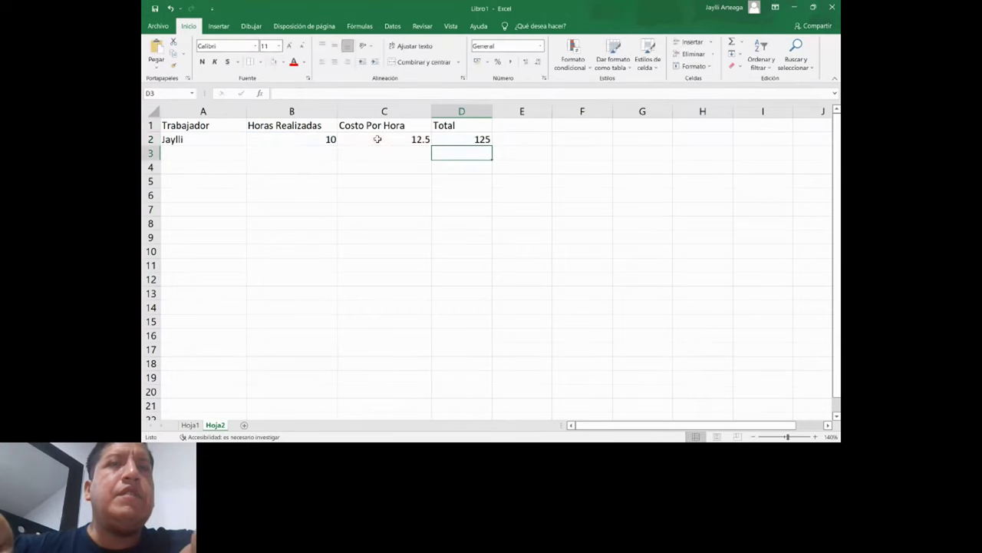
- Enter the second worker's name with 22 hours at 13.3 per hour in row 3
key(Up)
key(Left)
key(Left)
key(Left)
key(Down)
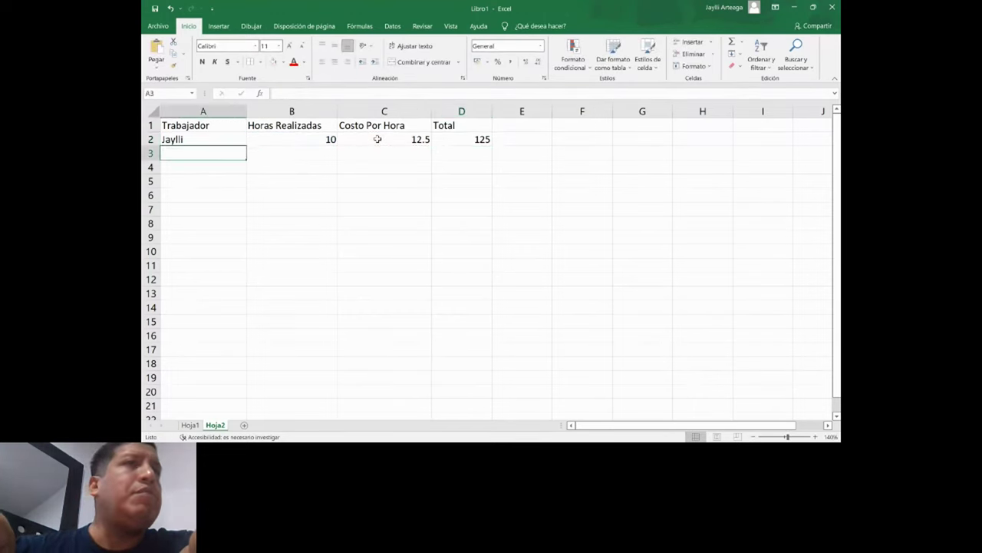
text(Alexander)
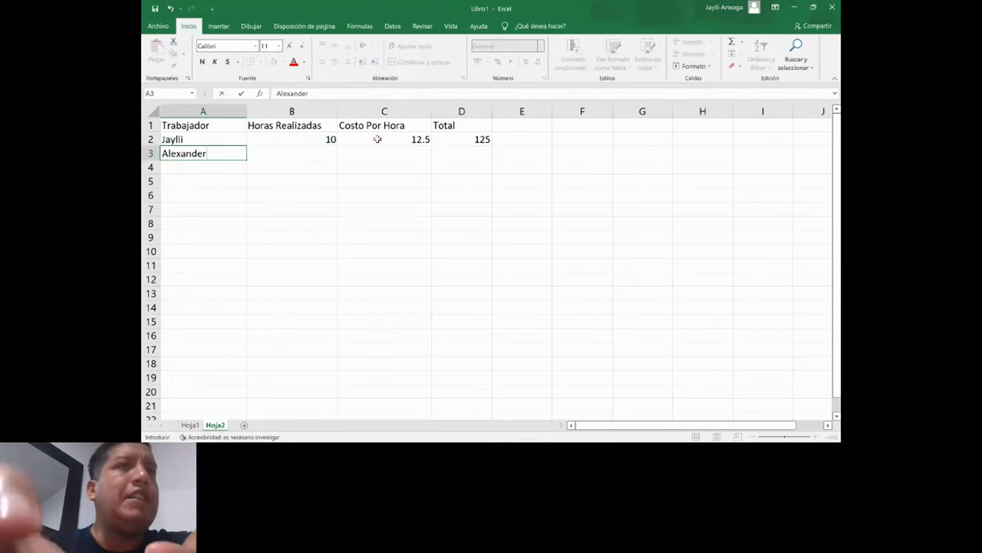
key(Tab)
text(22)
key(Return)
key(Down)
key(Right)
key(Up)
key(Up)
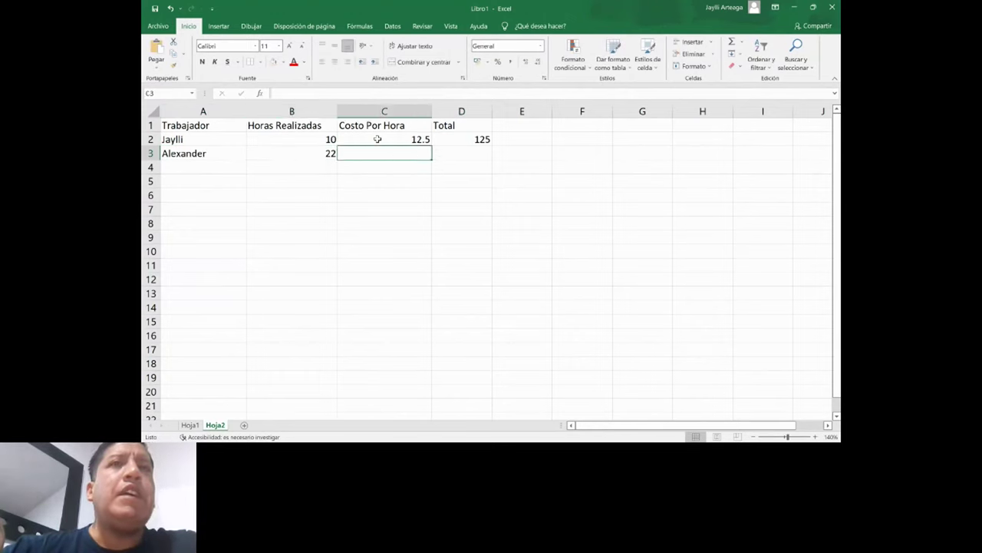
text(13.3)
key(Return)
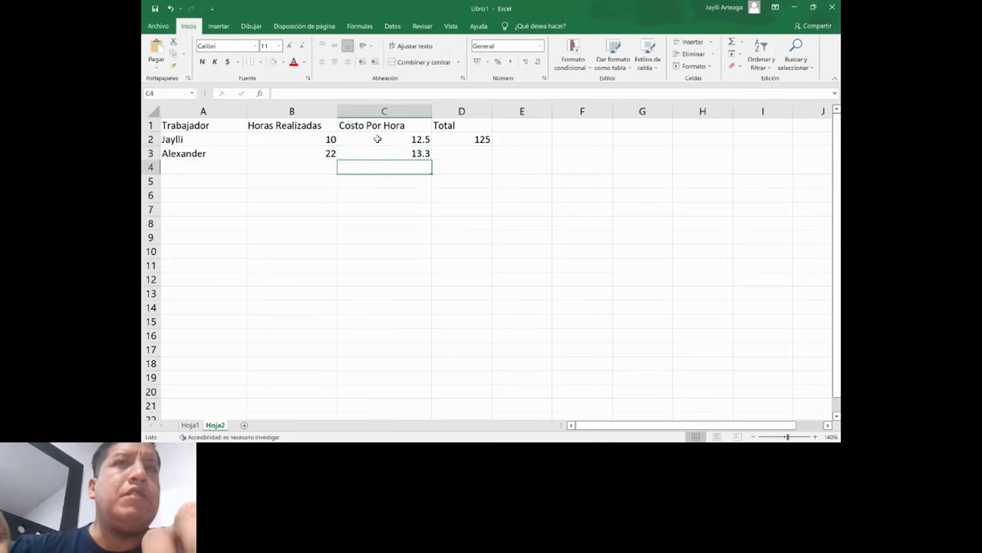
key(Up)
key(Right)
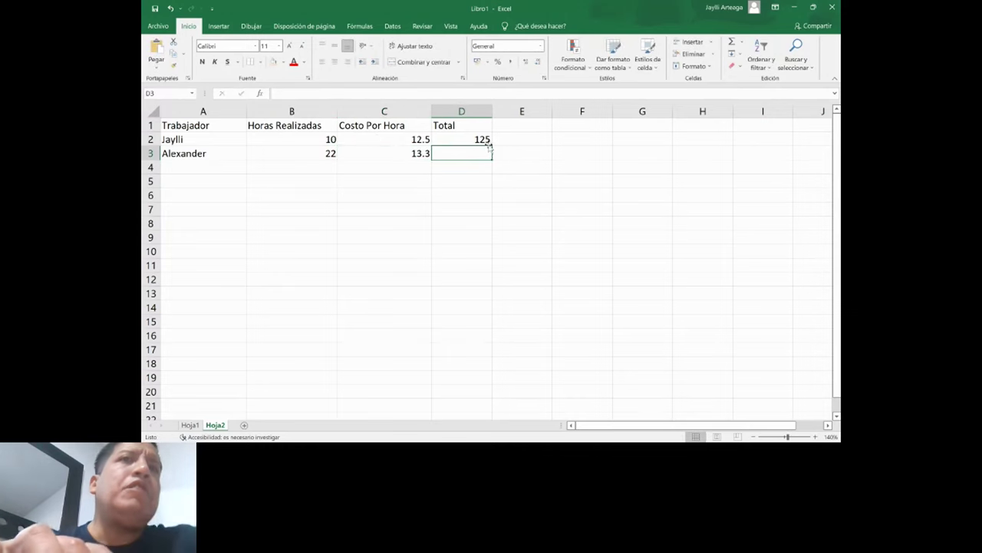
- Fill the Total formula from D2 down to D3, giving 292.6
click(488, 142)
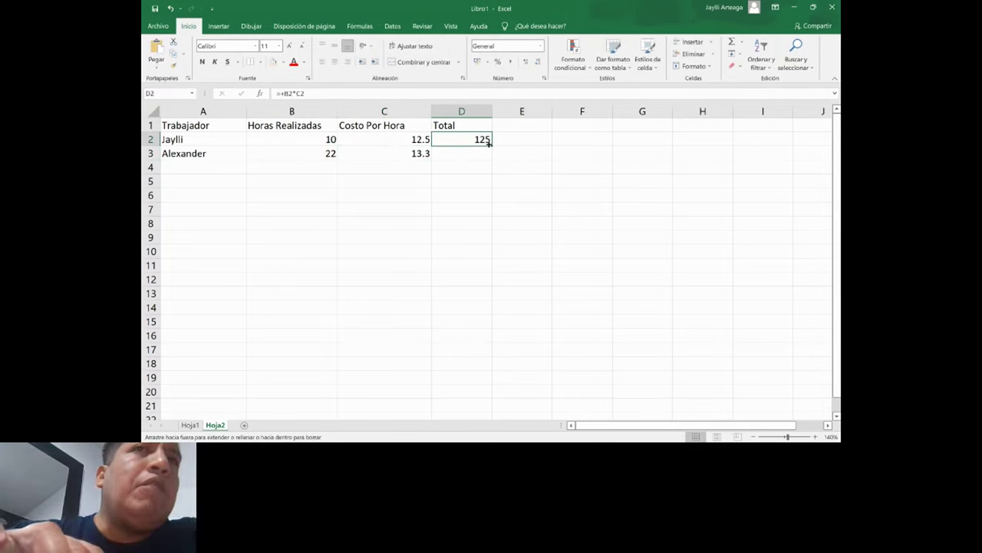
drag(489, 143, 490, 159)
click(467, 177)
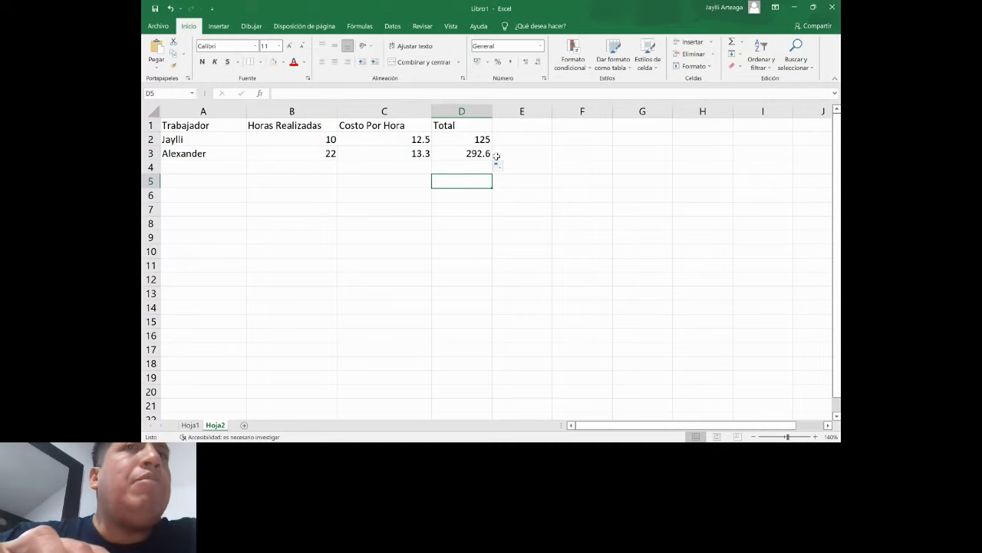
key(Up)
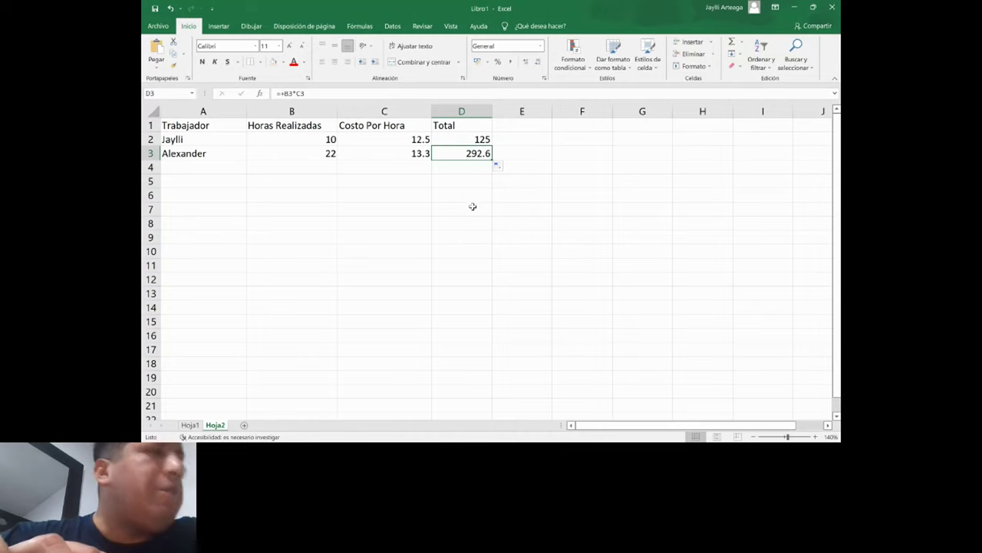
- Select the Costo Por Hora and Total columns together
drag(477, 140, 475, 153)
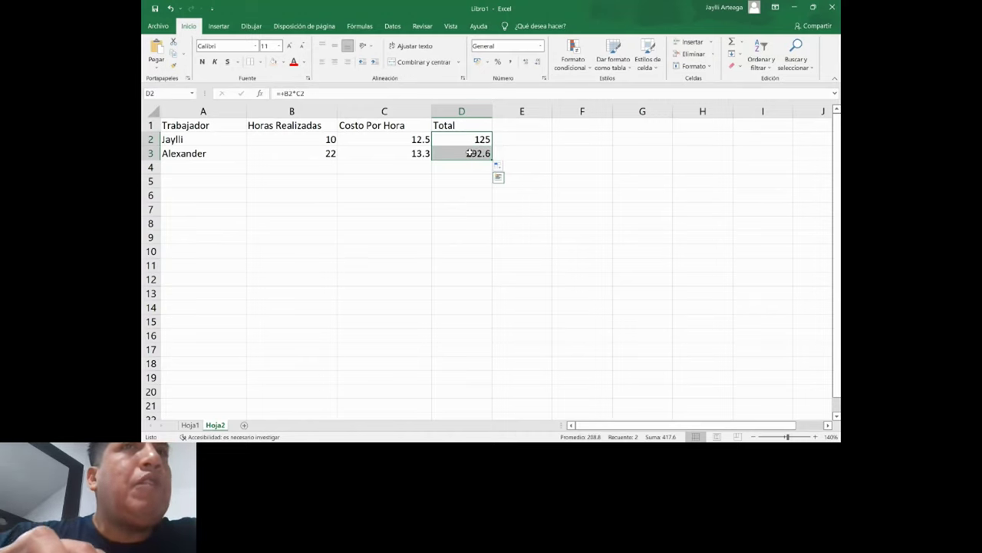
click(391, 124)
key(ctrl+space)
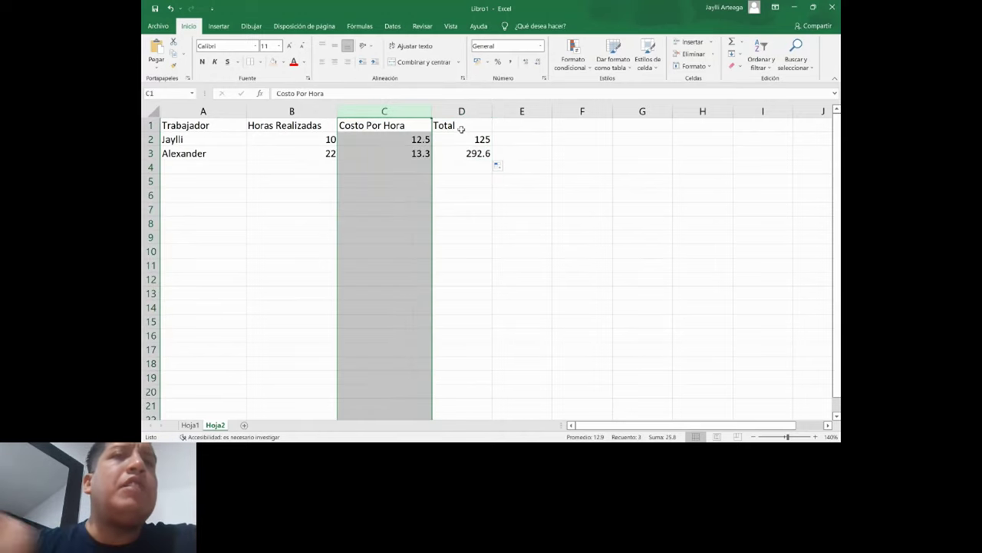
shift+click(465, 111)
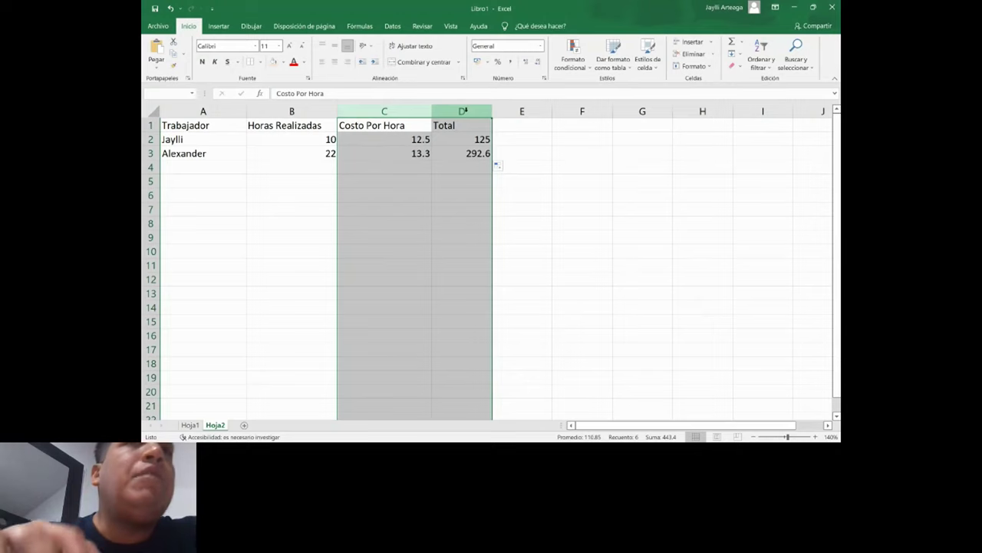
click(464, 111)
click(430, 112)
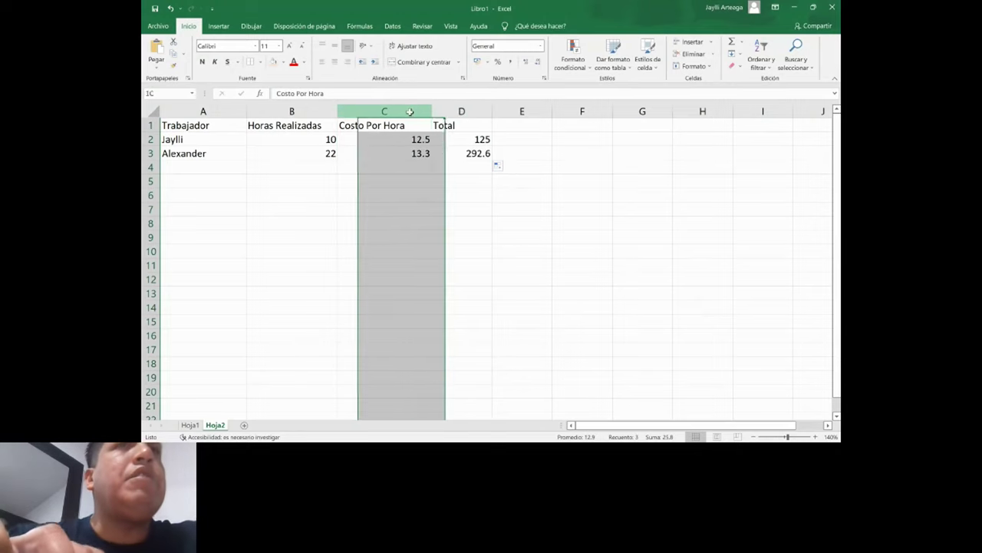
drag(432, 115, 448, 107)
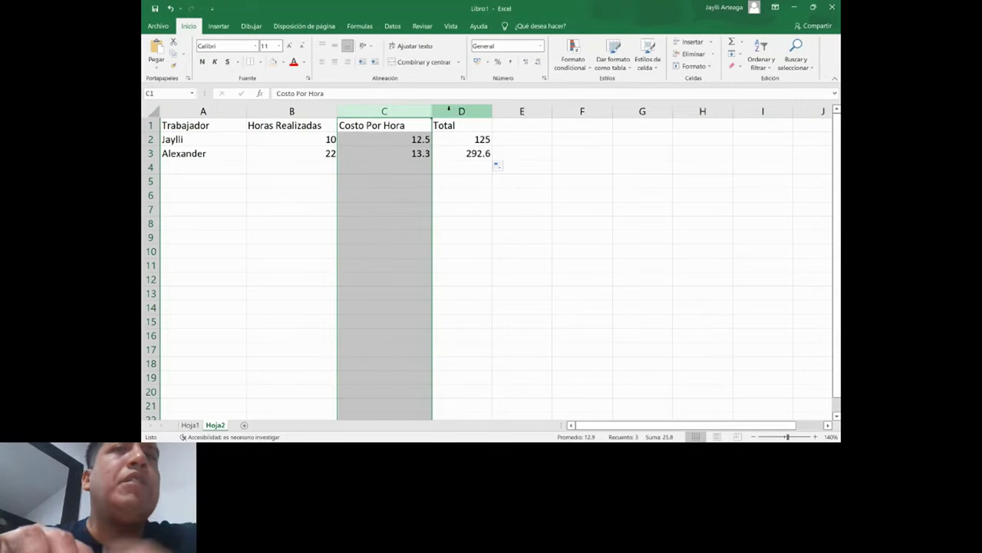
- Format columns C:D as Moneda with S/ and 2 decimals, showing S/125.00 and S/292.60
right_click(448, 107)
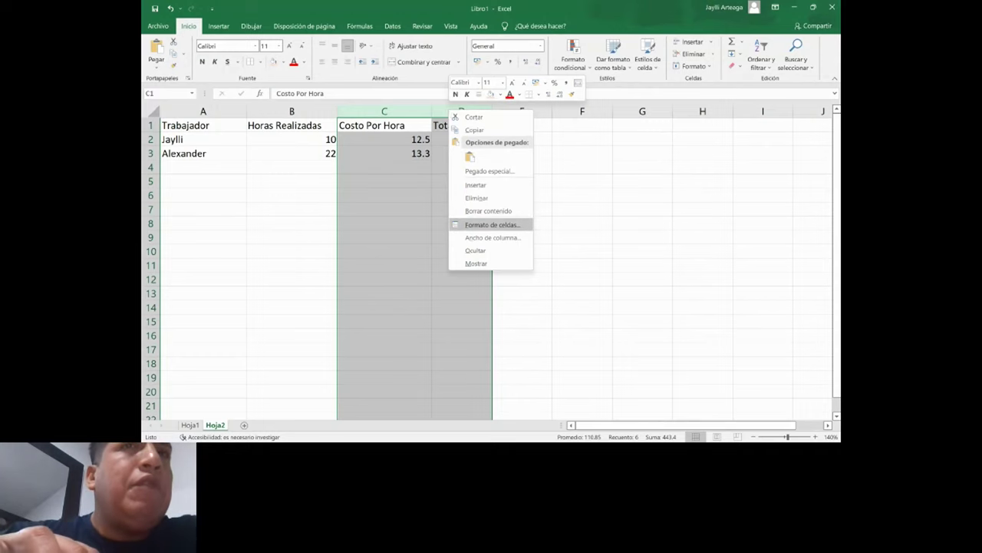
click(484, 223)
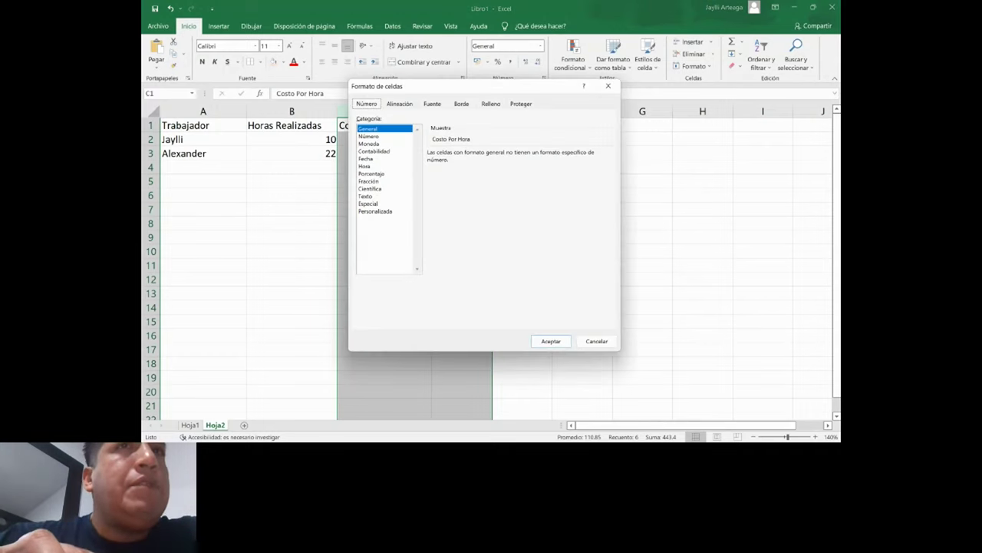
click(369, 144)
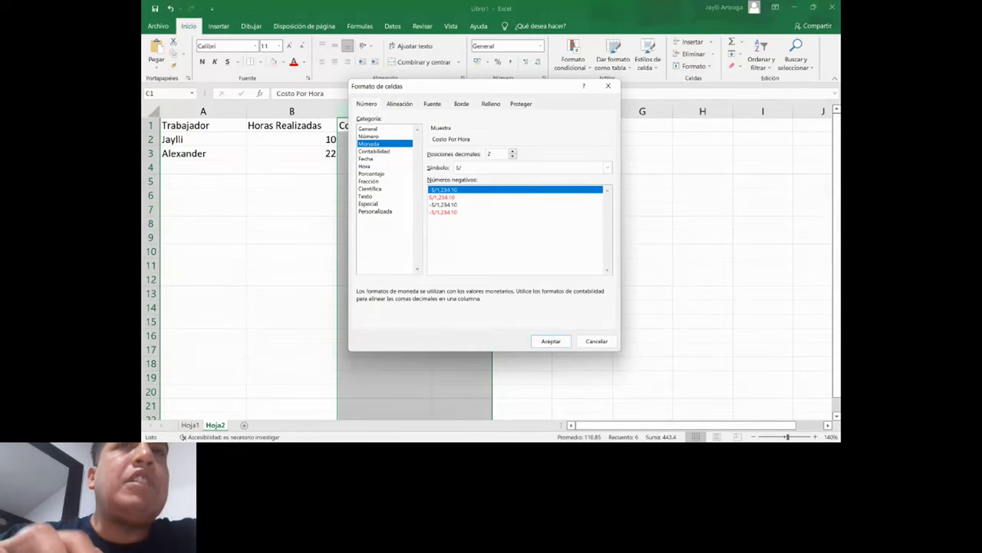
key(Return)
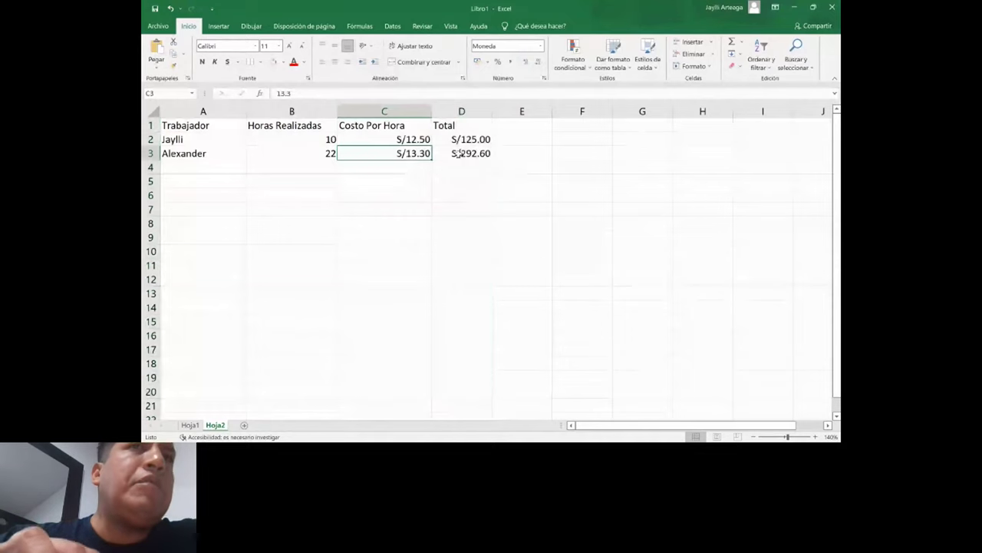
click(457, 140)
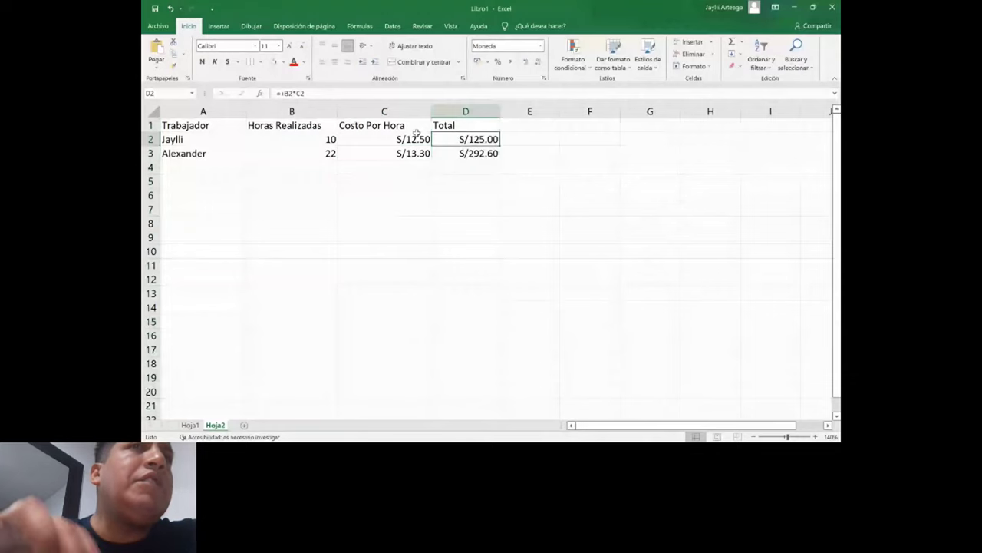
- Change the second worker's hourly cost to 15.60, making their total S/343.20
drag(307, 139, 359, 154)
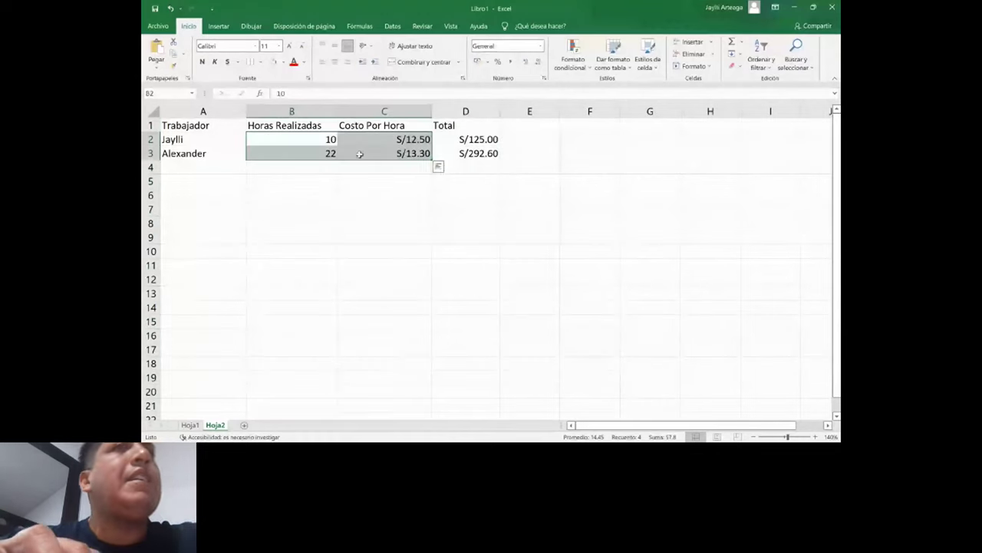
click(380, 158)
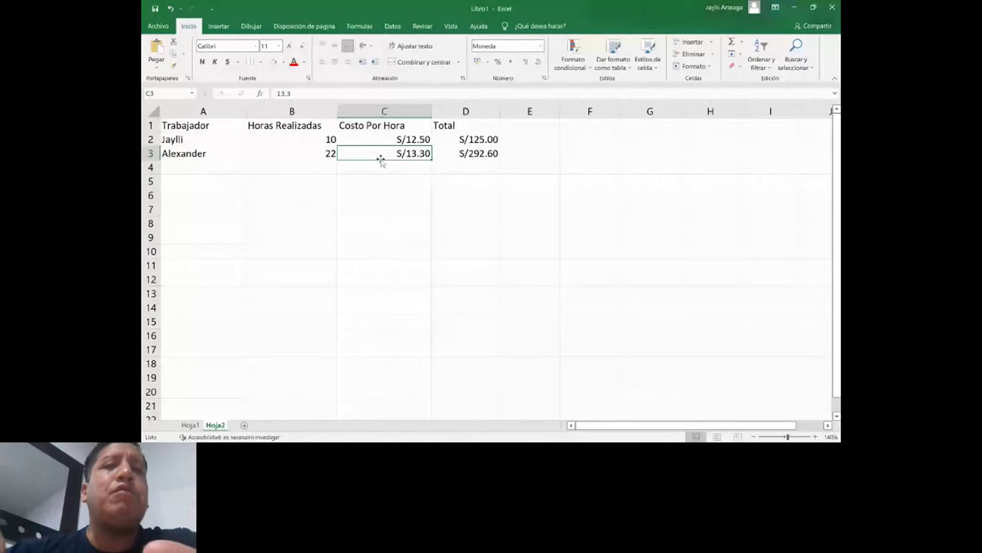
text(15.6)
key(Return)
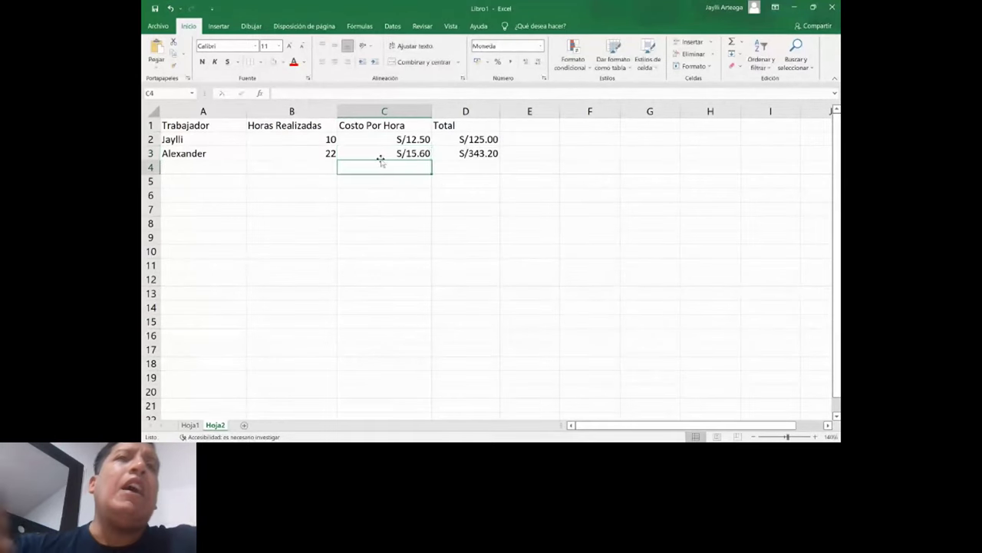
click(480, 152)
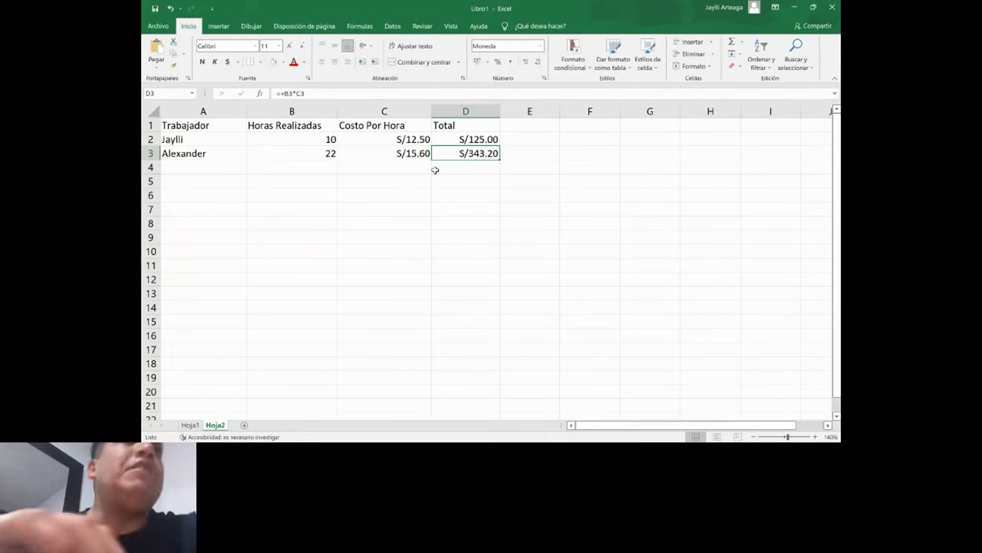
- Review the name, hours and cost columns, then switch to the Fórmulas ribbon
click(184, 169)
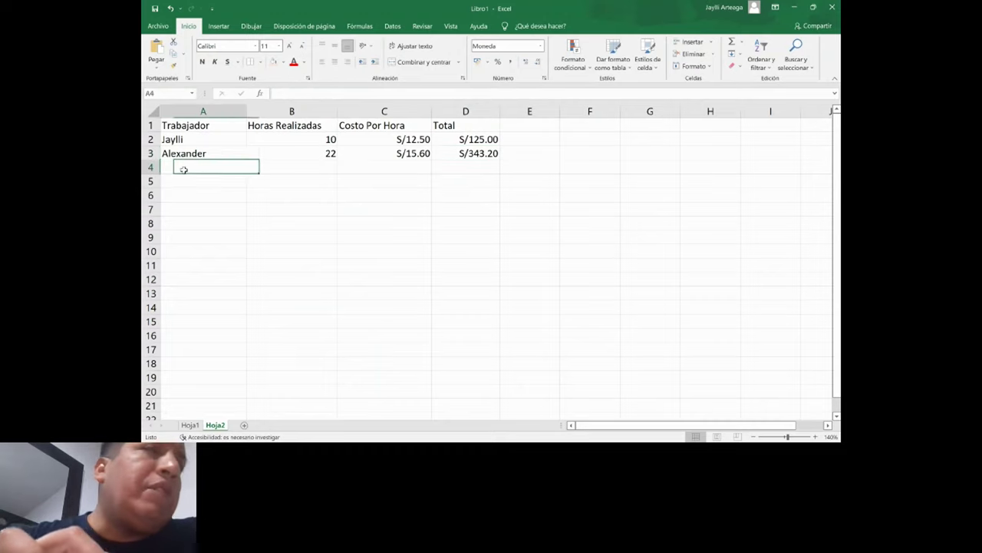
drag(183, 170, 231, 312)
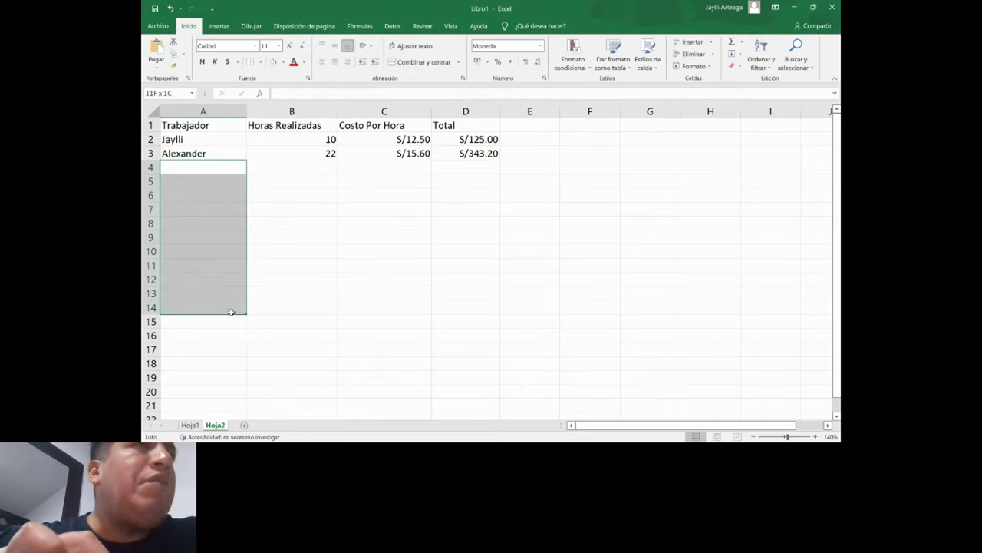
drag(231, 311, 217, 167)
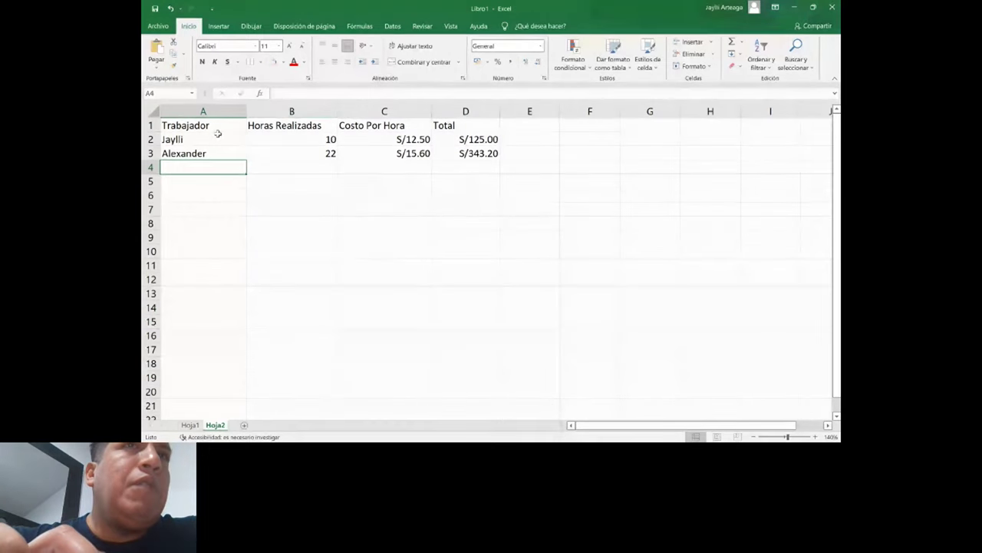
click(292, 111)
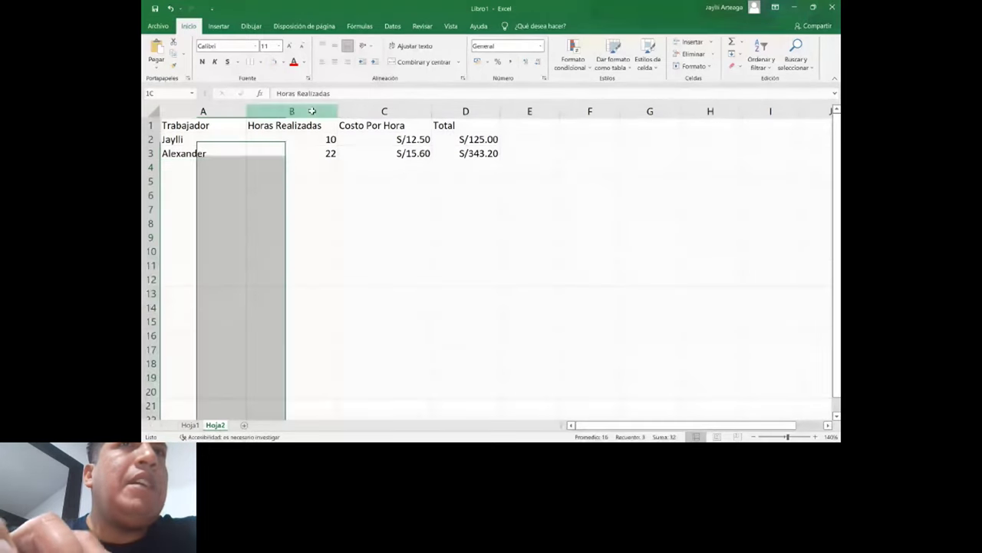
click(396, 111)
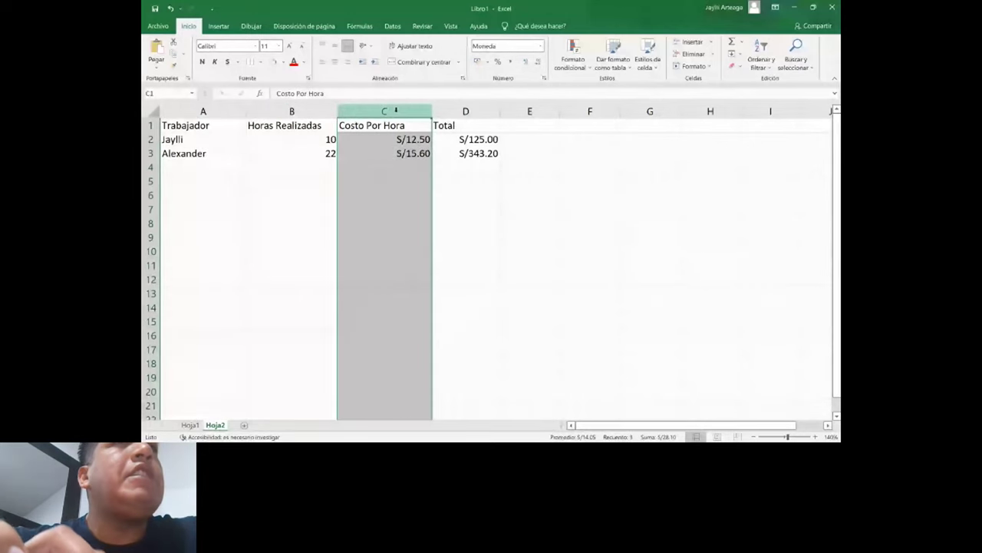
click(468, 140)
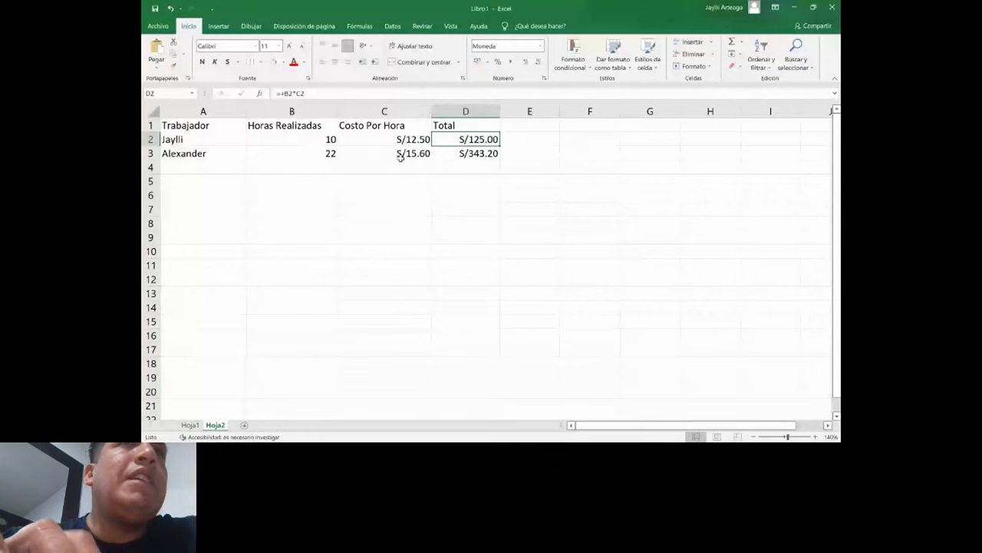
click(357, 26)
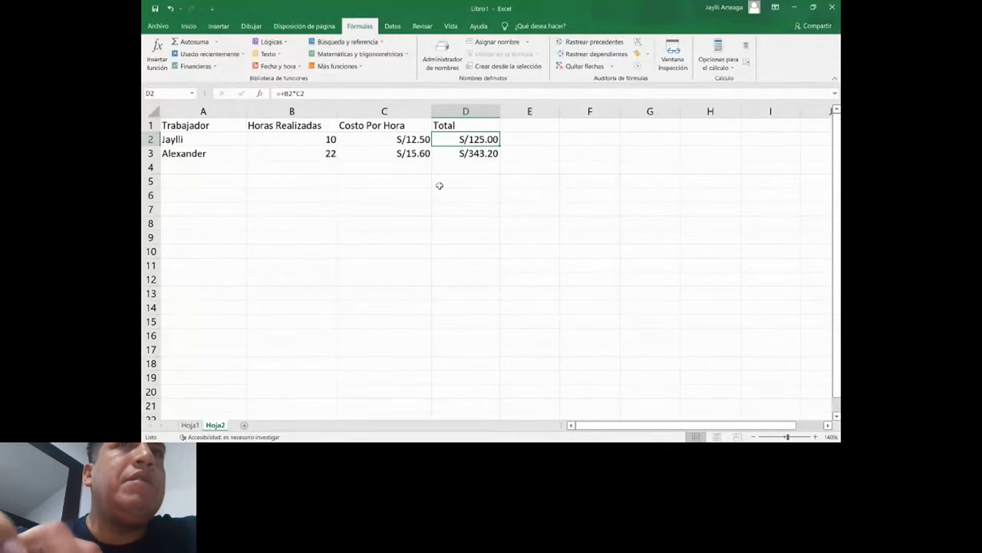
- Start inserting a function in D7 and list the Fecha y hora functions, selecting DIA
click(468, 211)
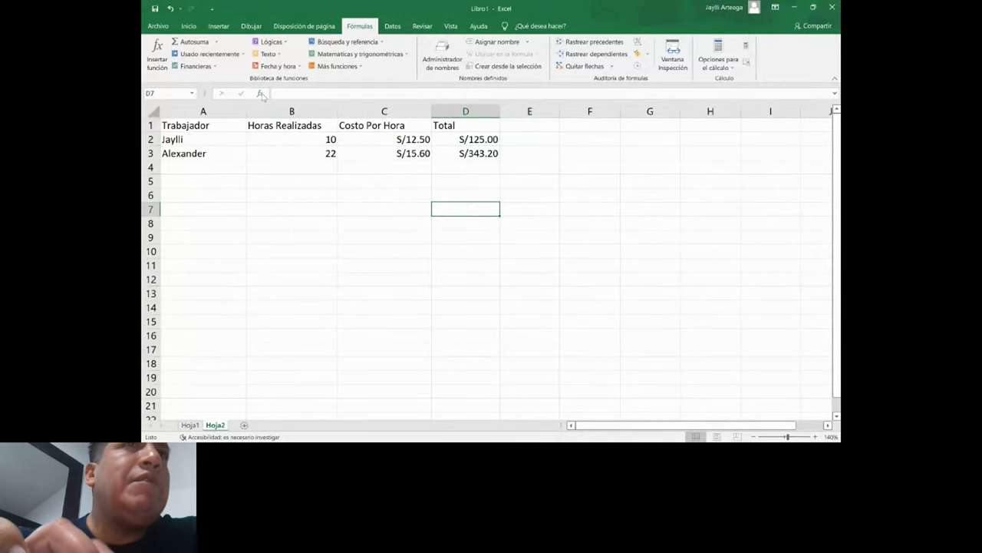
click(260, 93)
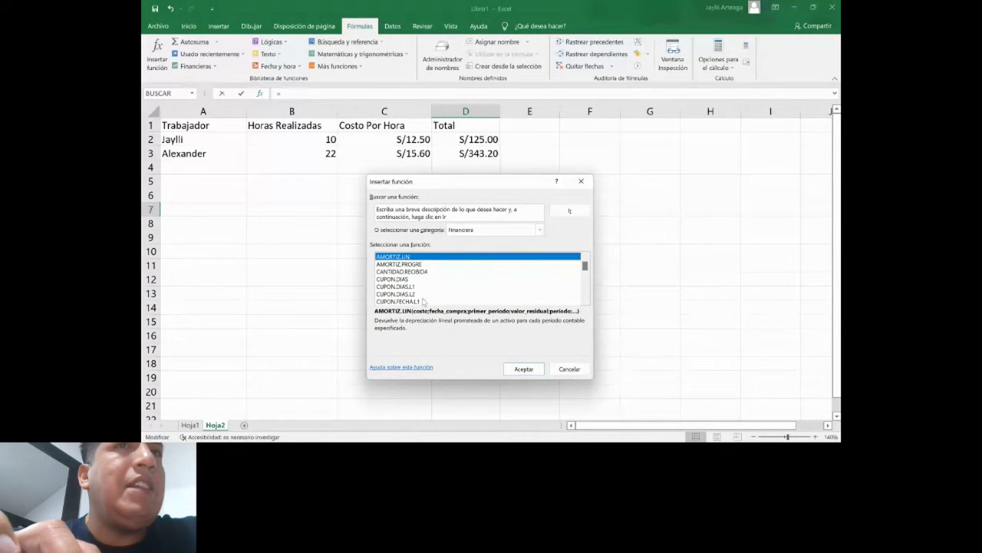
mouse_move(585, 264)
mouse_down()
mouse_move(585, 294)
mouse_move(584, 264)
mouse_up()
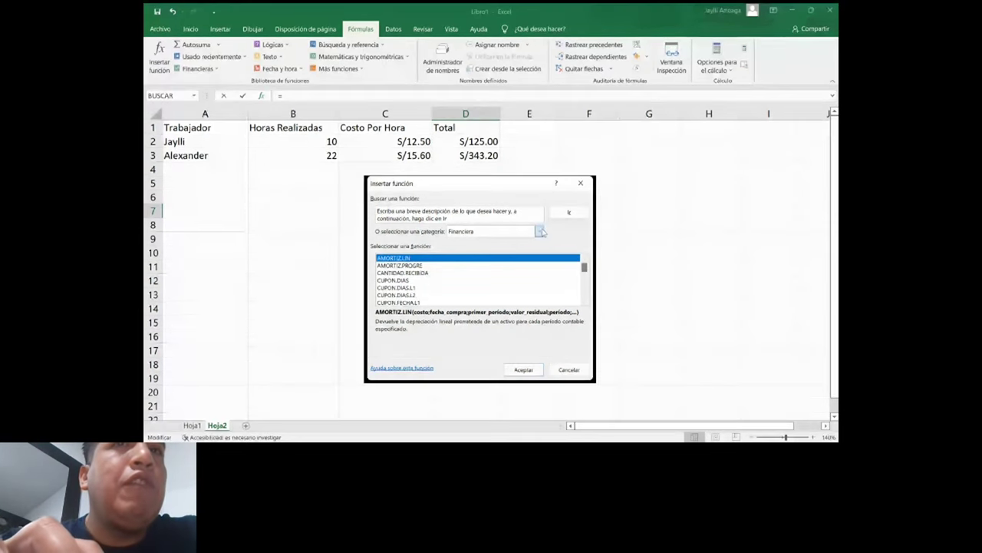
click(539, 230)
click(509, 264)
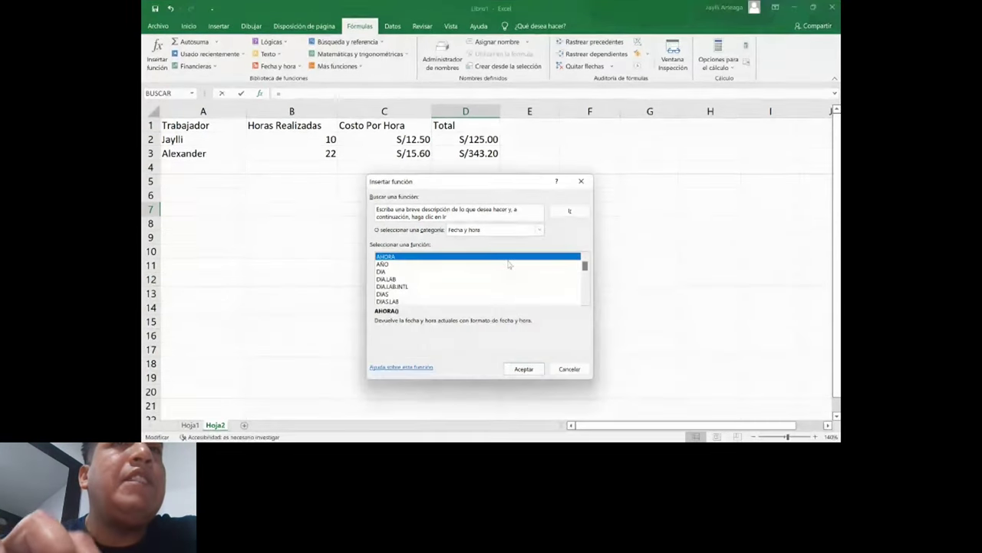
click(387, 273)
- Check the DIAS360 description, then switch the category to Matemáticas y trigonométricas
scroll(407, 280, down, 1)
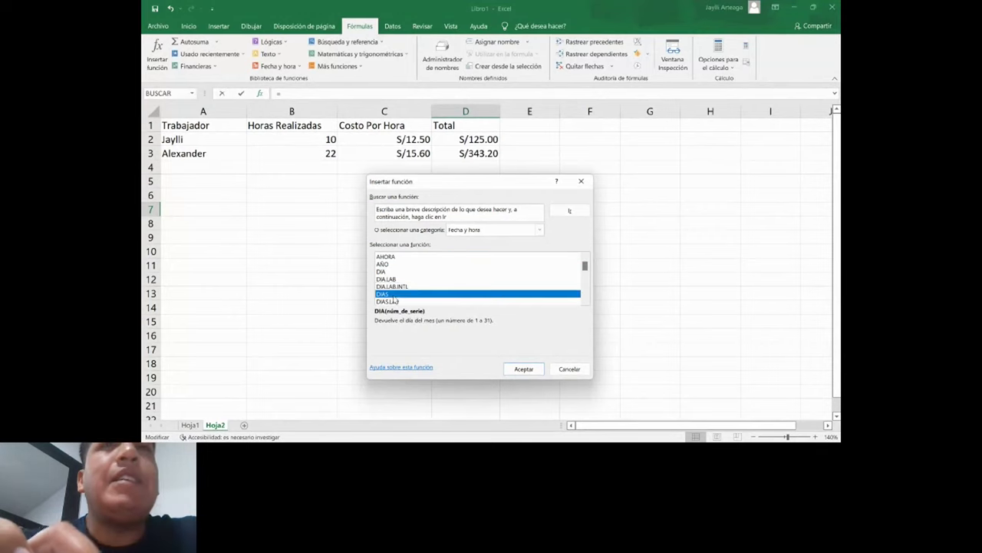
click(428, 293)
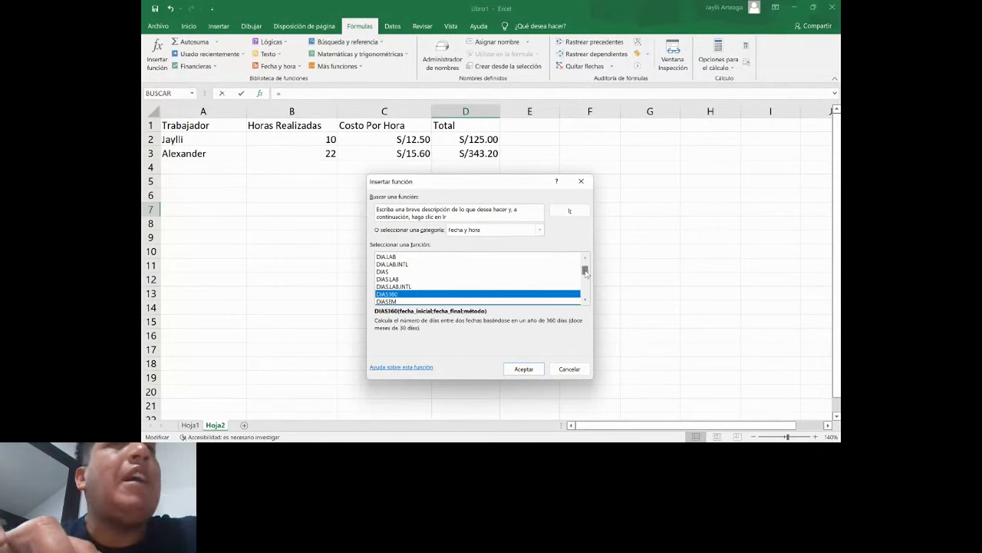
drag(584, 271, 585, 294)
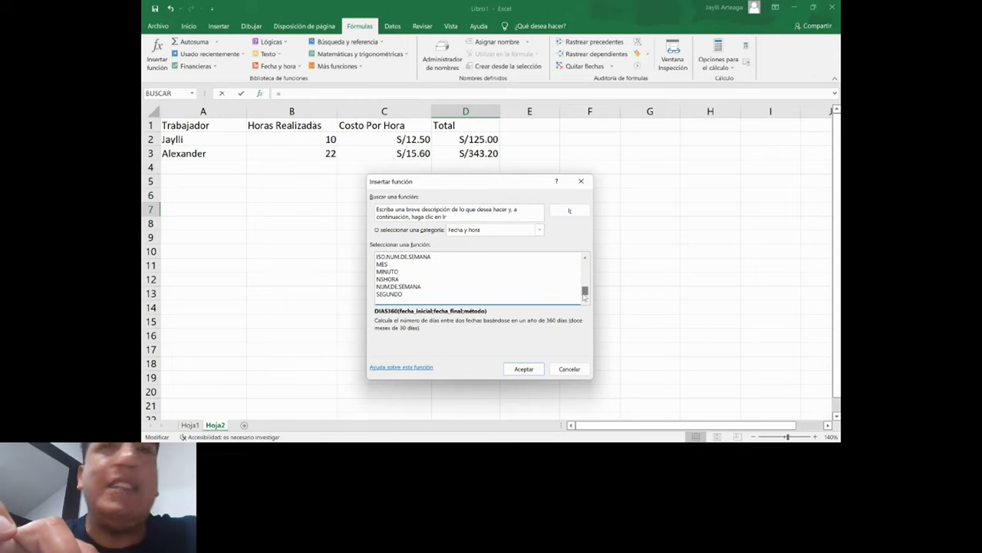
click(540, 231)
click(462, 286)
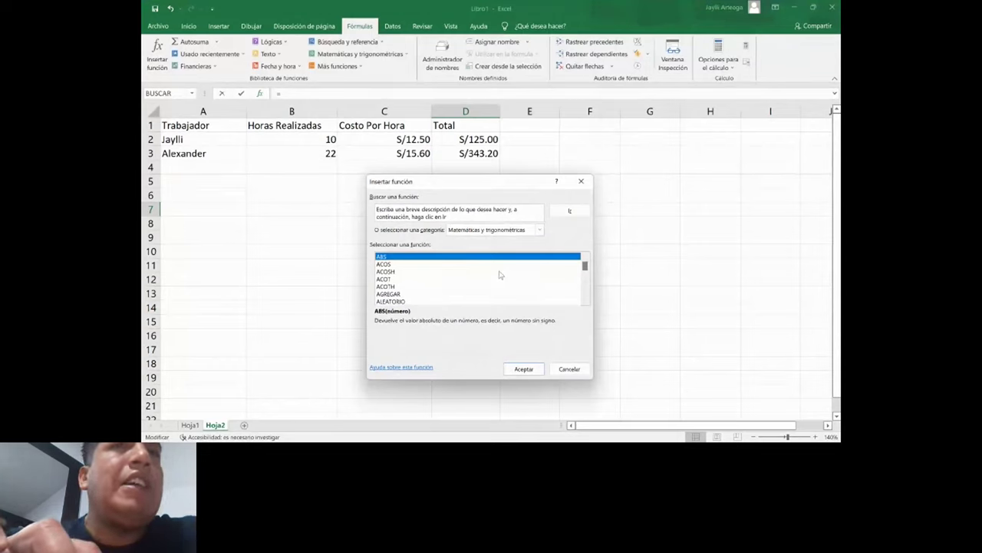
- Scroll through the function lists and change the category to Texto
drag(585, 265, 584, 293)
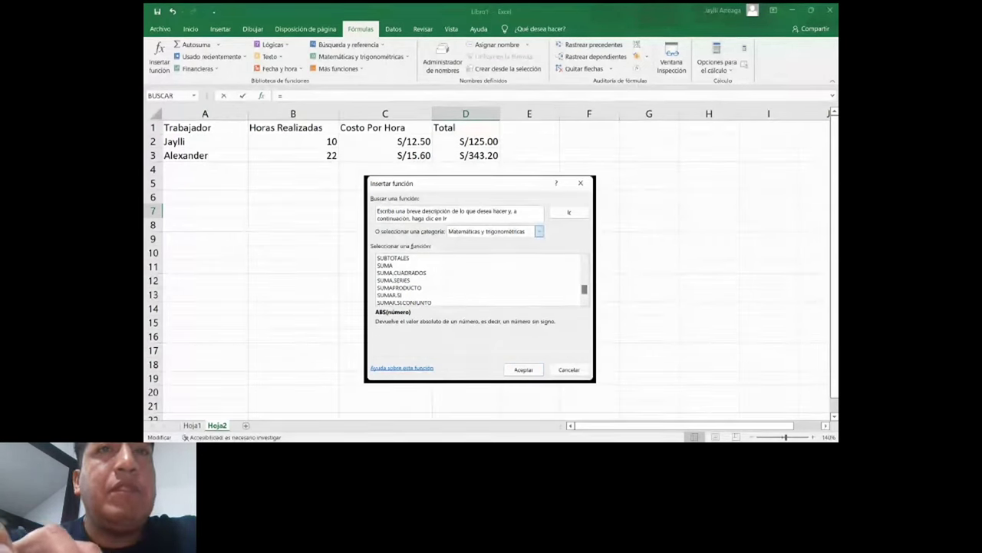
mouse_move(585, 266)
mouse_down()
mouse_move(584, 298)
mouse_move(591, 264)
mouse_up()
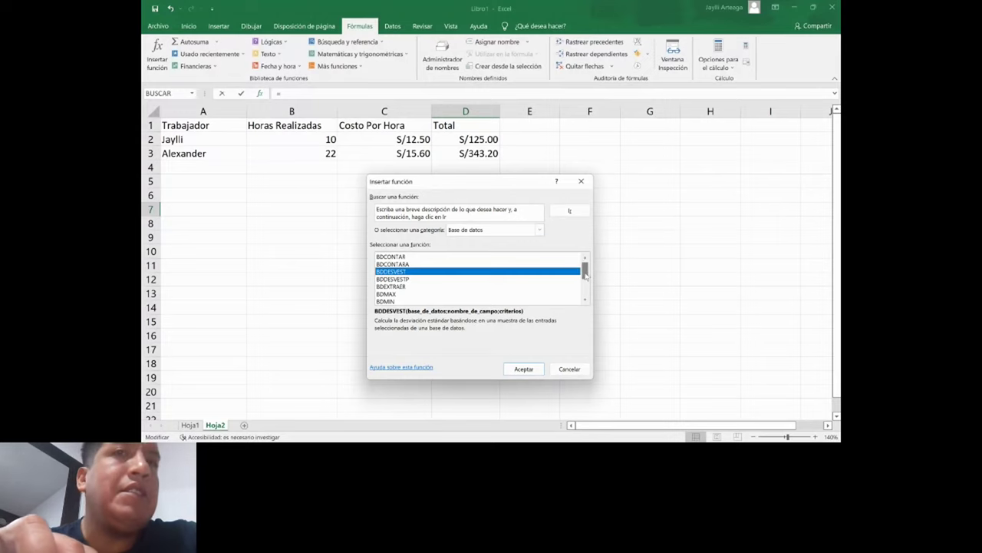
mouse_move(584, 270)
mouse_down()
mouse_move(585, 294)
mouse_move(590, 269)
mouse_up()
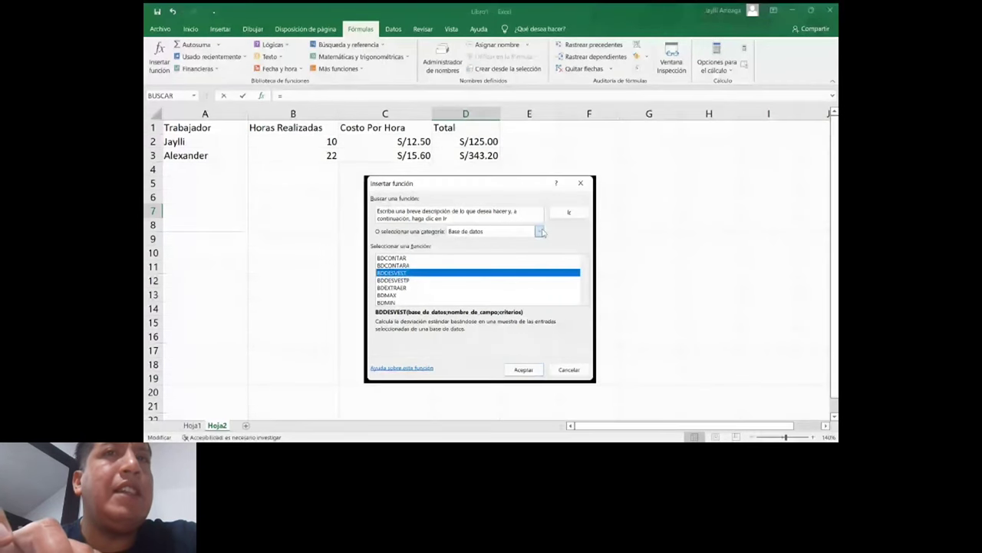
click(540, 231)
click(506, 303)
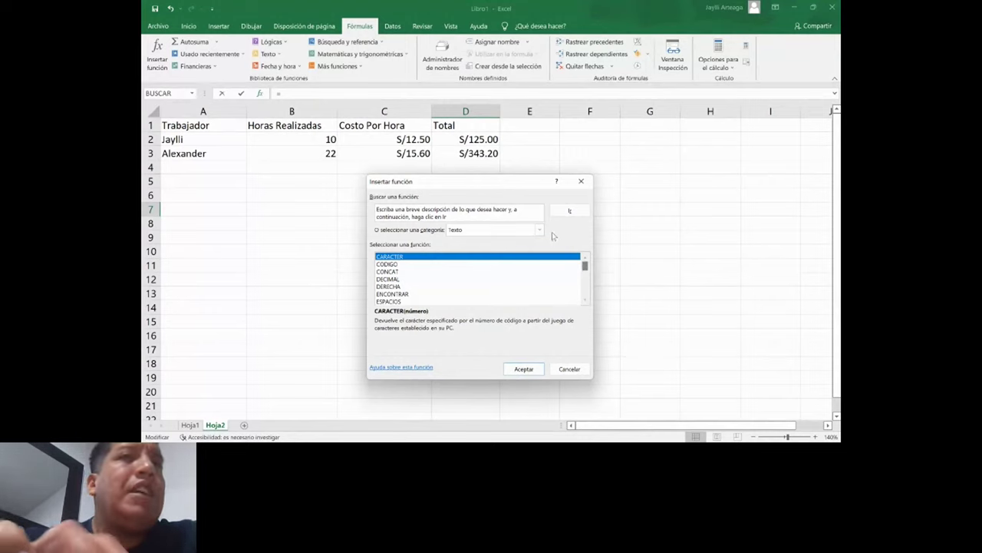
- Step the function category from Lógica to Web to list SERVICIOWEB, URLCODIF and XMLFILTRO, then close
key(Down)
mouse_move(585, 265)
mouse_down()
mouse_move(586, 288)
mouse_move(587, 260)
mouse_up()
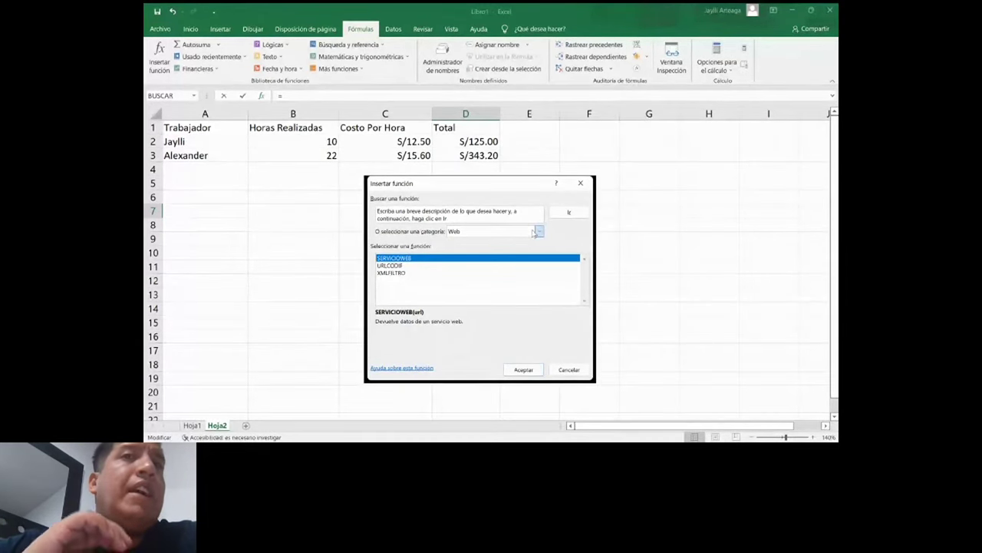
click(533, 232)
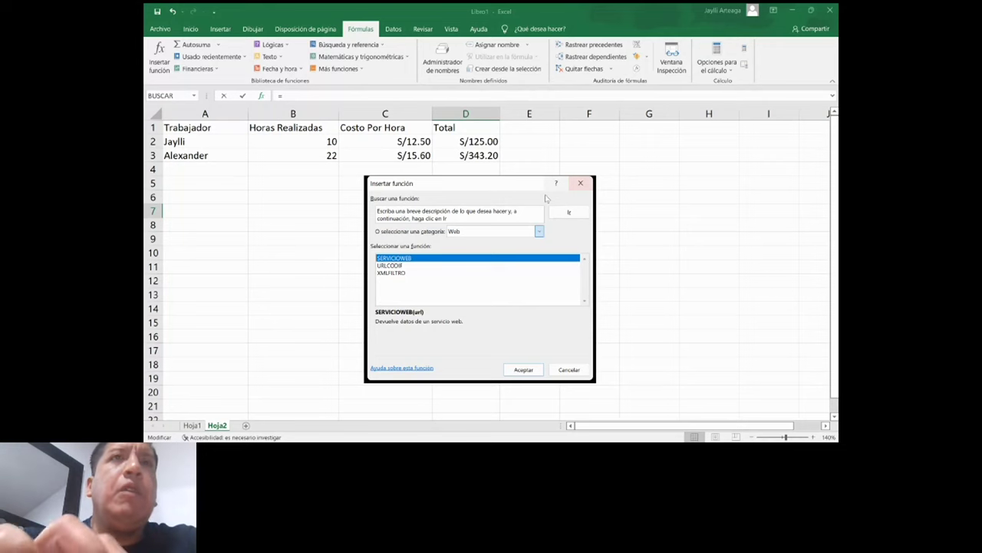
click(580, 183)
- Look through the Datos, Revisar and Vista ribbon tabs
click(393, 28)
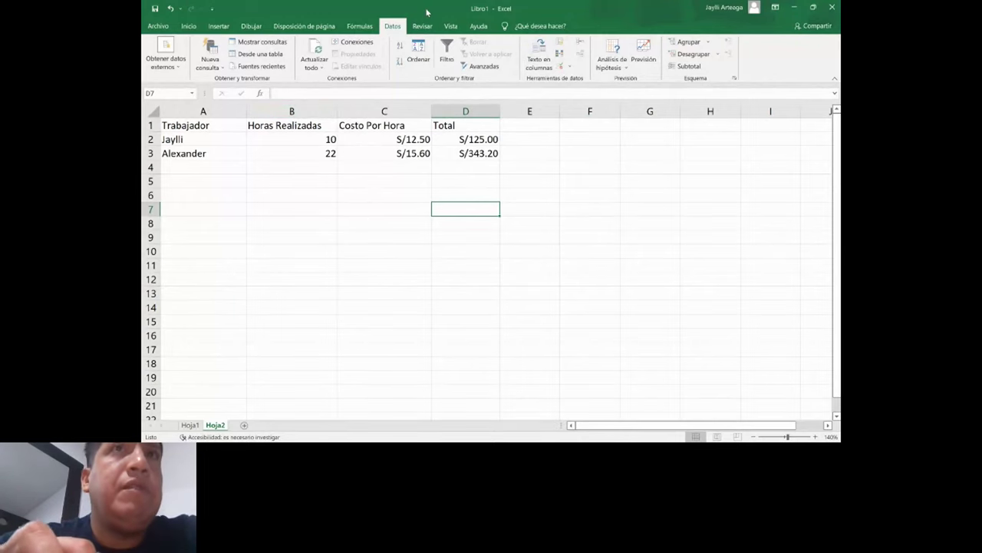
click(423, 25)
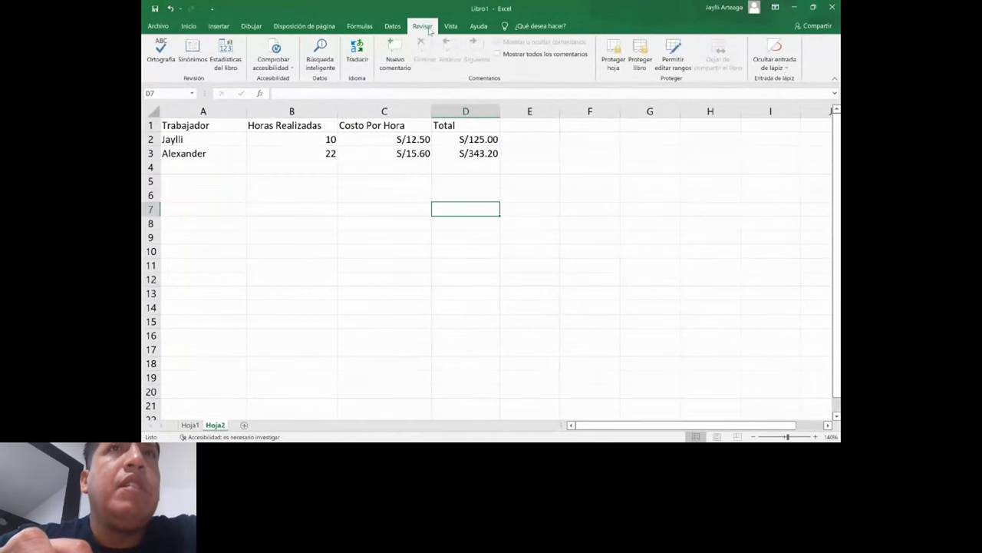
click(445, 27)
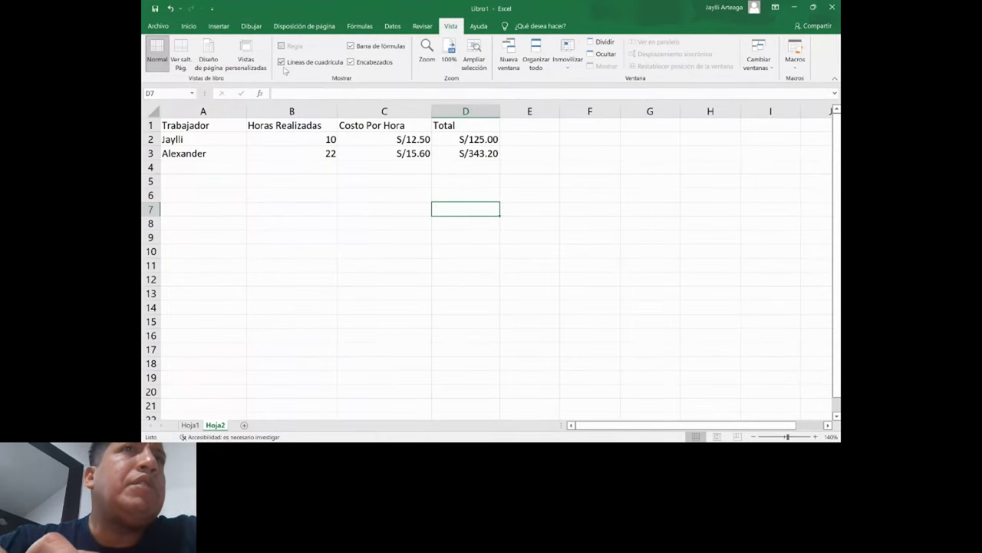
- Turn Líneas de cuadrícula and Encabezados off and back on, then return to Inicio
click(281, 62)
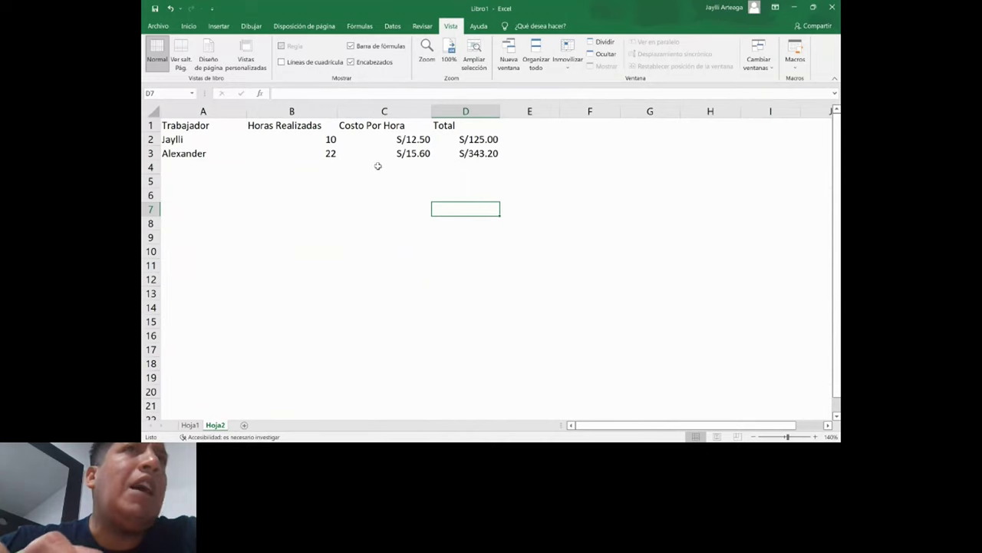
click(281, 62)
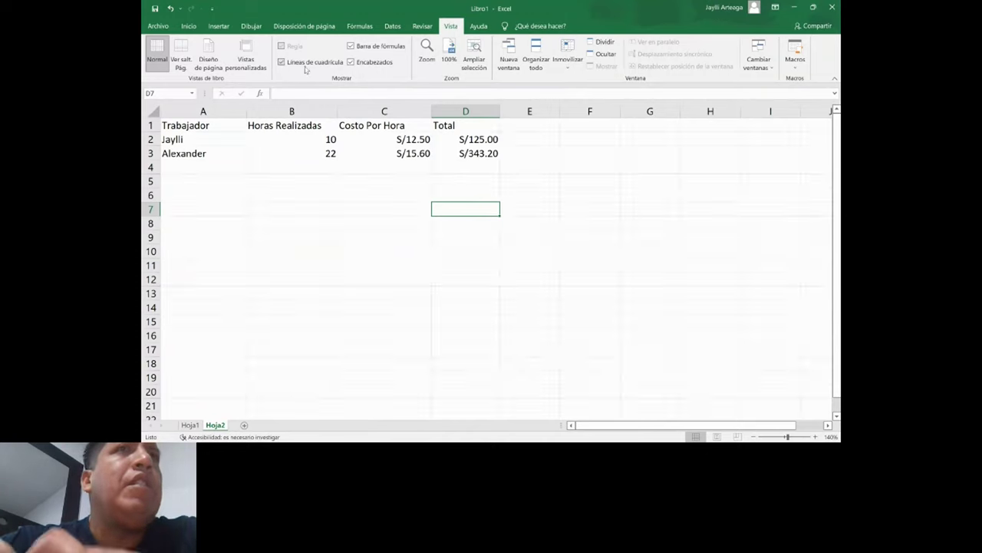
click(369, 65)
click(367, 64)
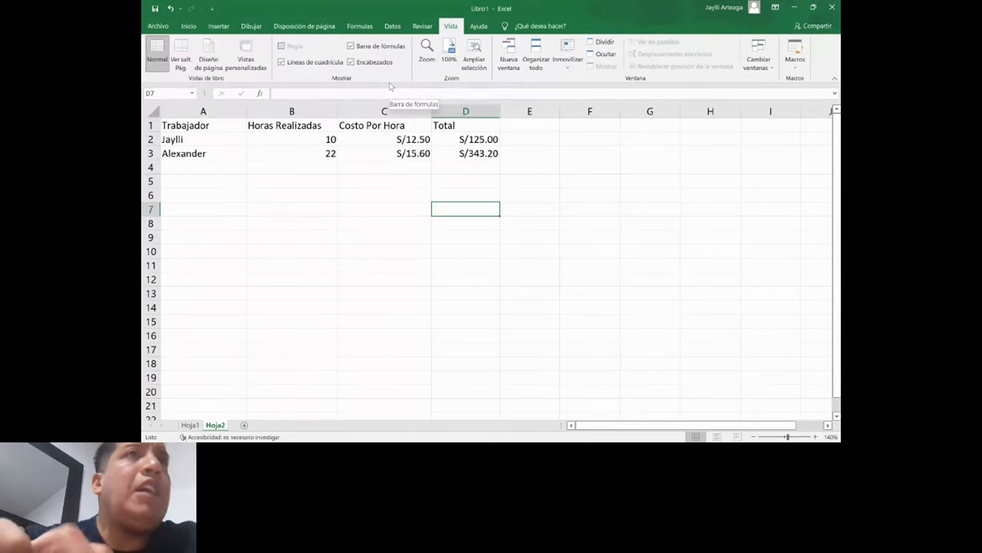
click(187, 26)
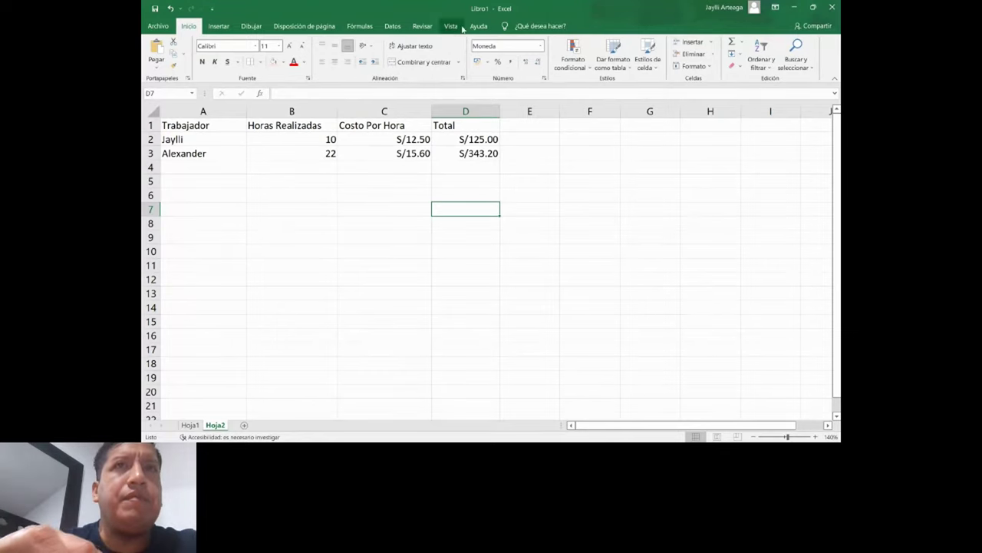
- Switch the ribbon to Insertar to reach the table and chart tools
click(221, 28)
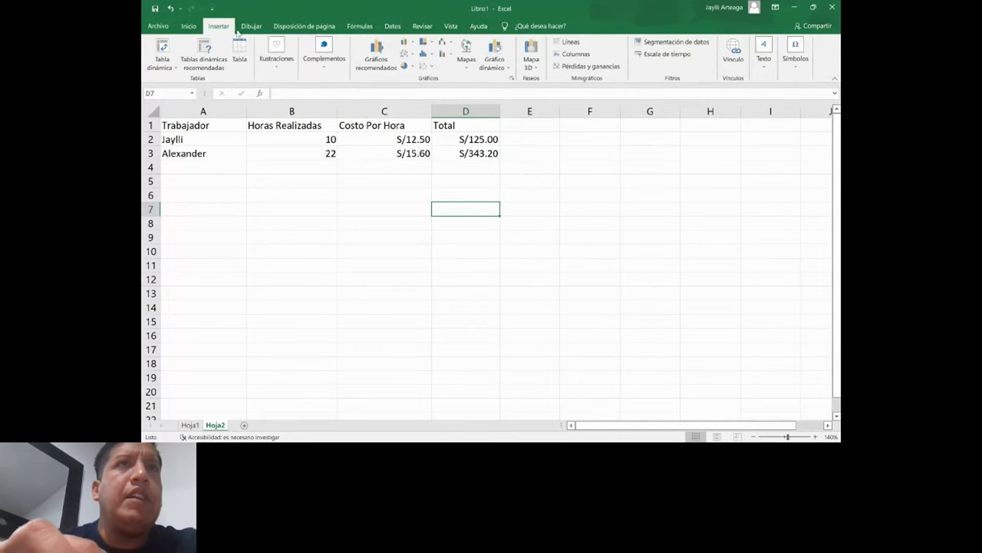
click(250, 28)
click(219, 26)
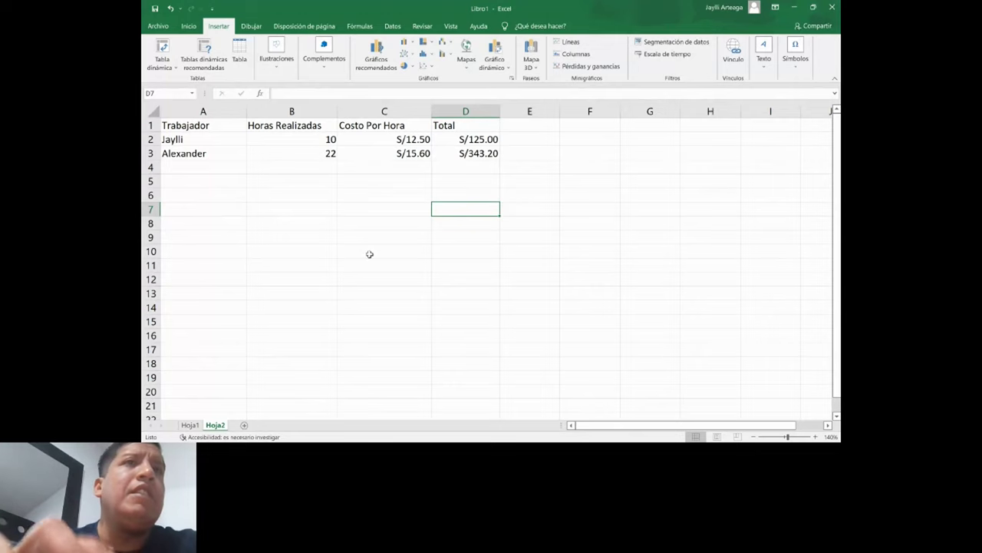
- Insert a recommended Barras agrupadas chart of A1:D3 and nudge it into place below the table
drag(211, 128, 470, 151)
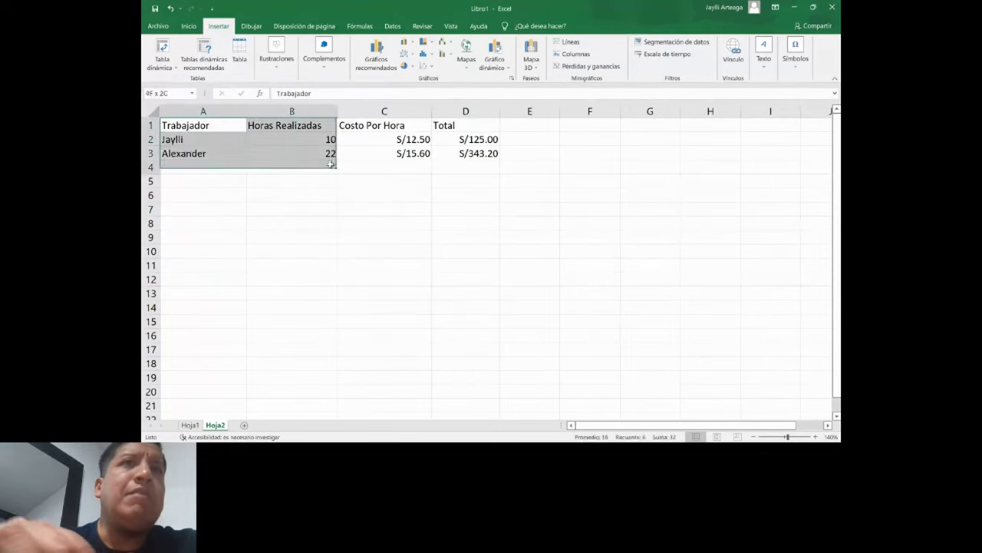
click(375, 67)
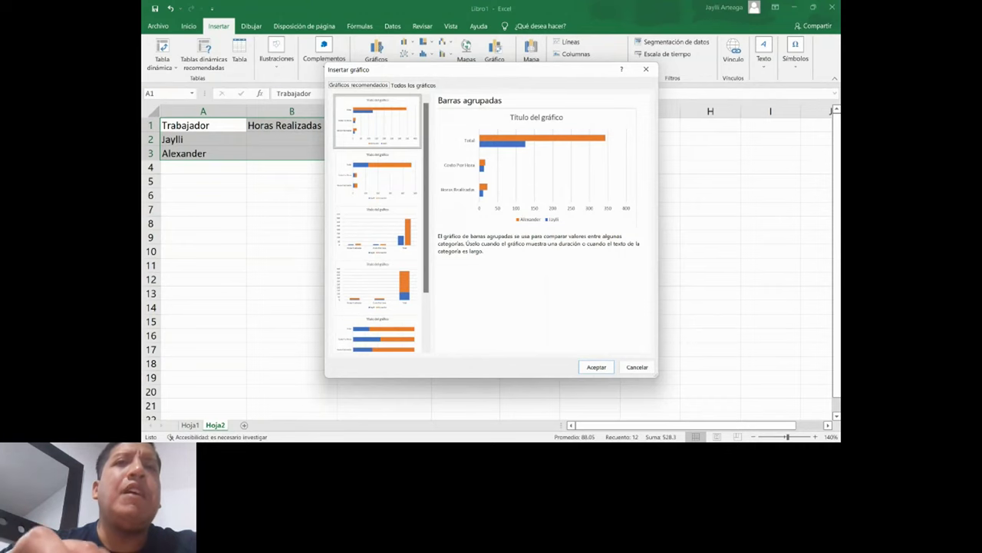
click(596, 367)
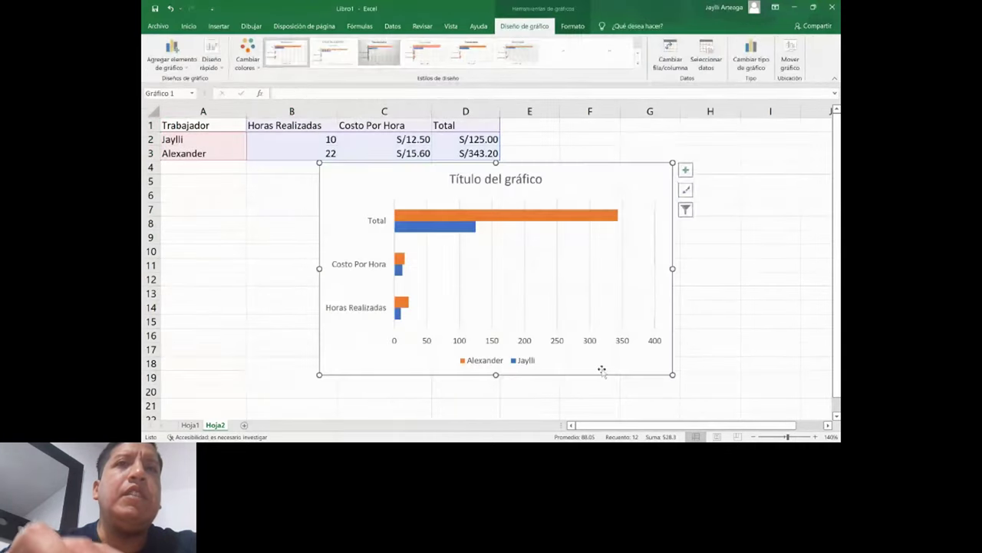
drag(572, 175, 544, 194)
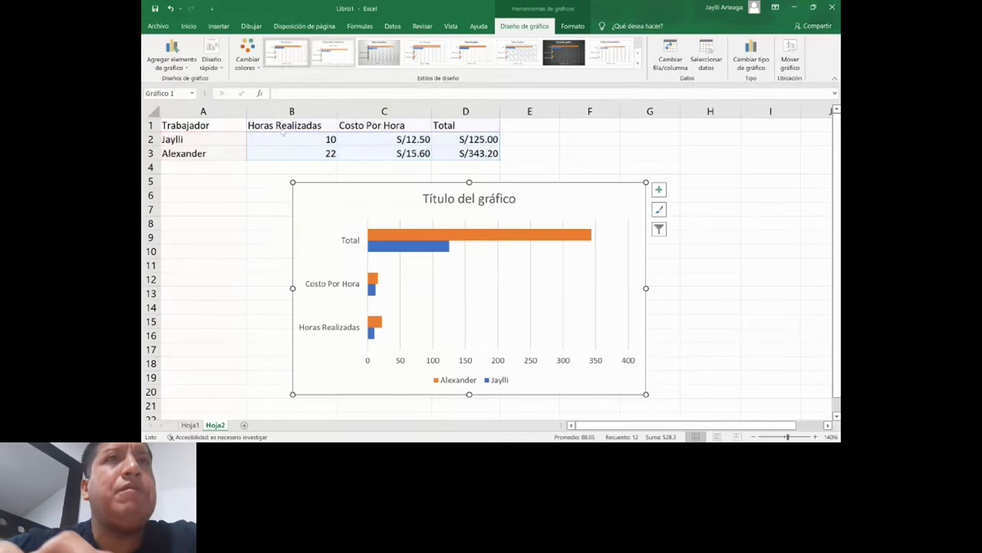
click(218, 192)
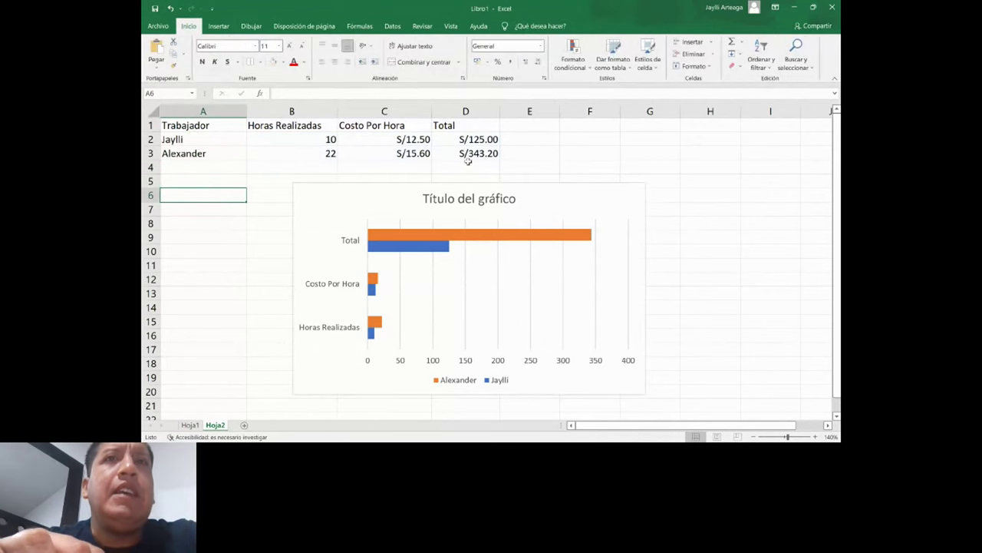
- Insert a Barras apiladas chart of A1:D3 from Gráficos recomendados
drag(468, 158, 206, 125)
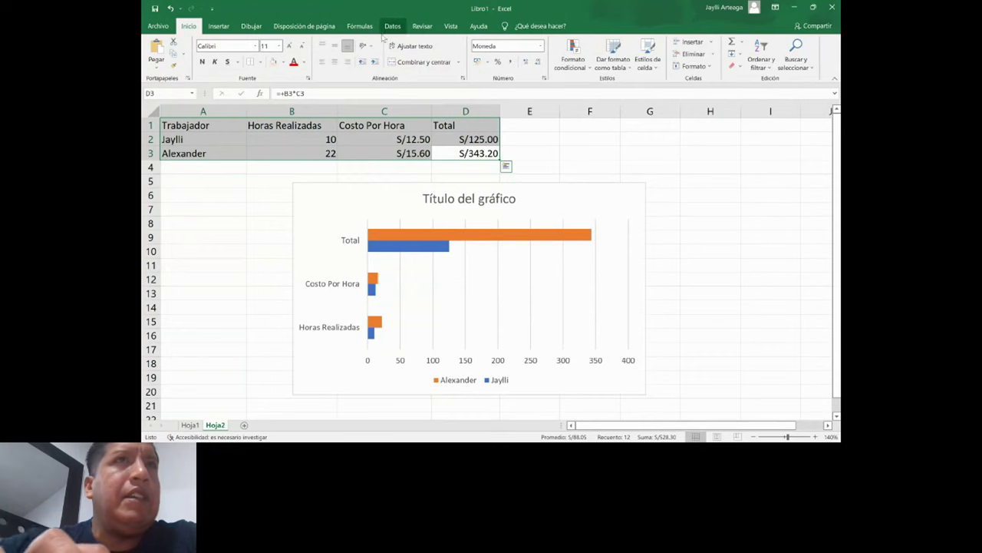
click(253, 26)
click(227, 27)
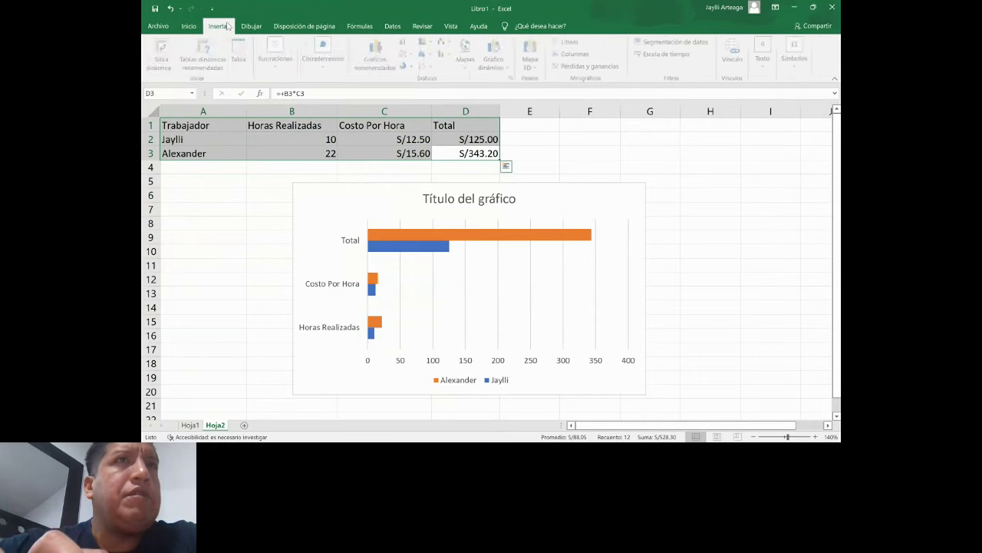
click(375, 52)
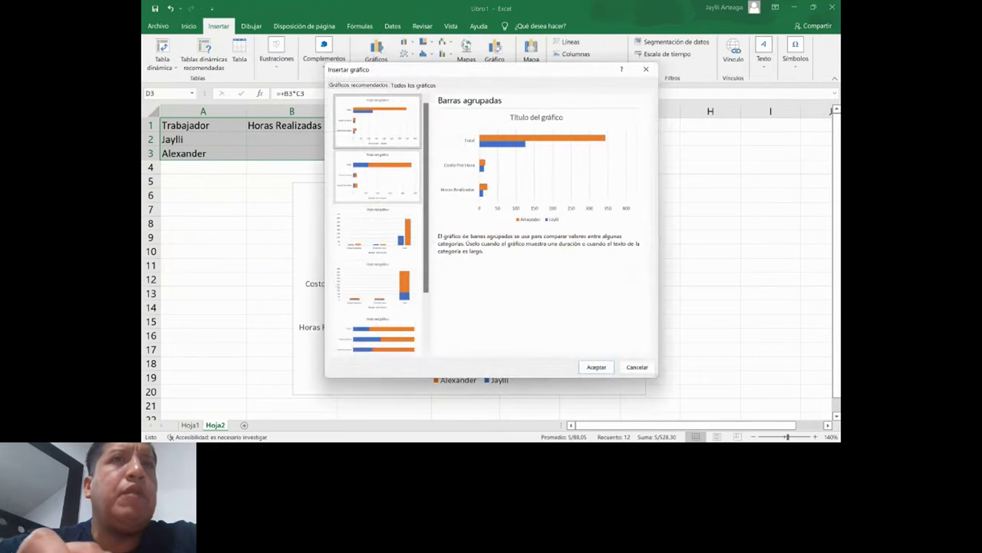
click(377, 177)
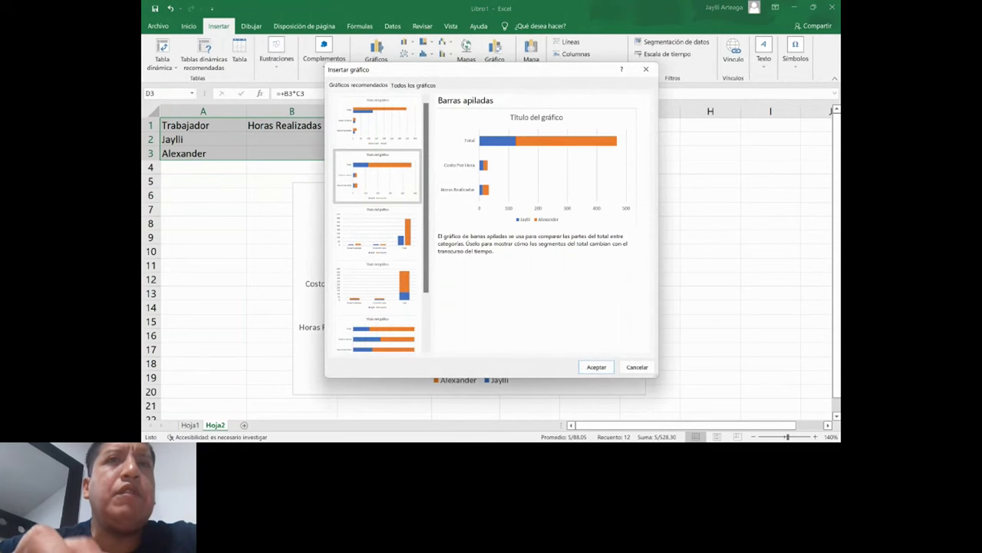
click(591, 366)
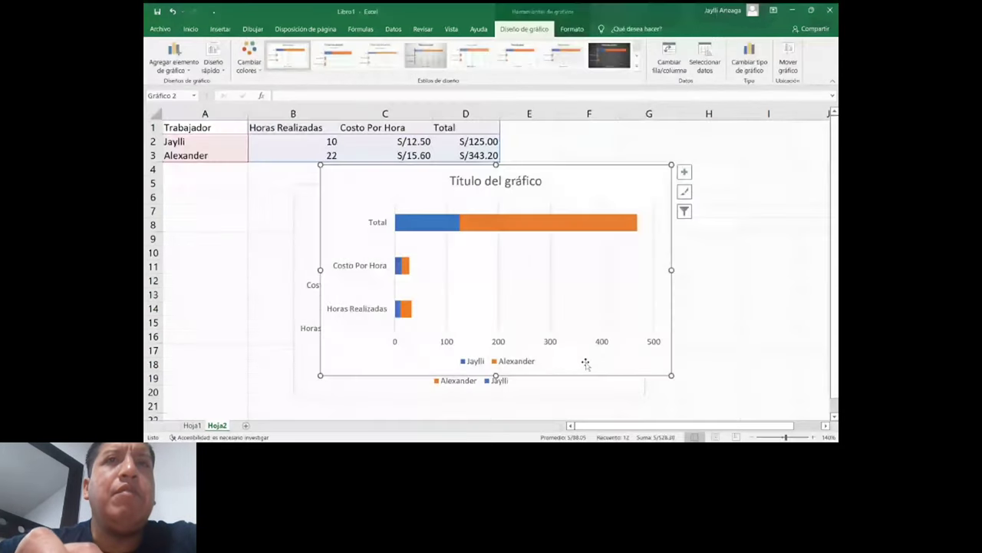
- Arrange the clustered and stacked charts side by side with their tops aligned
drag(543, 190, 674, 209)
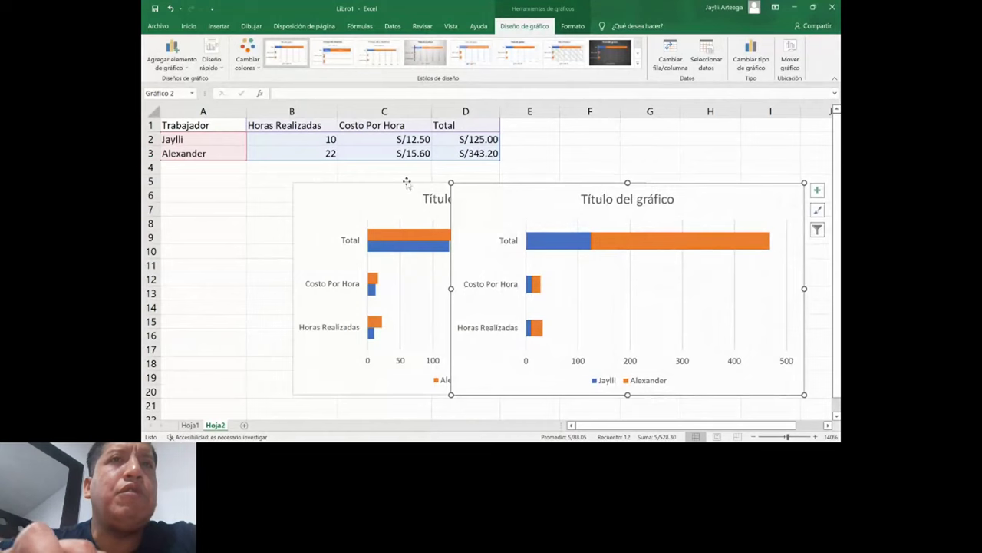
drag(392, 191, 267, 189)
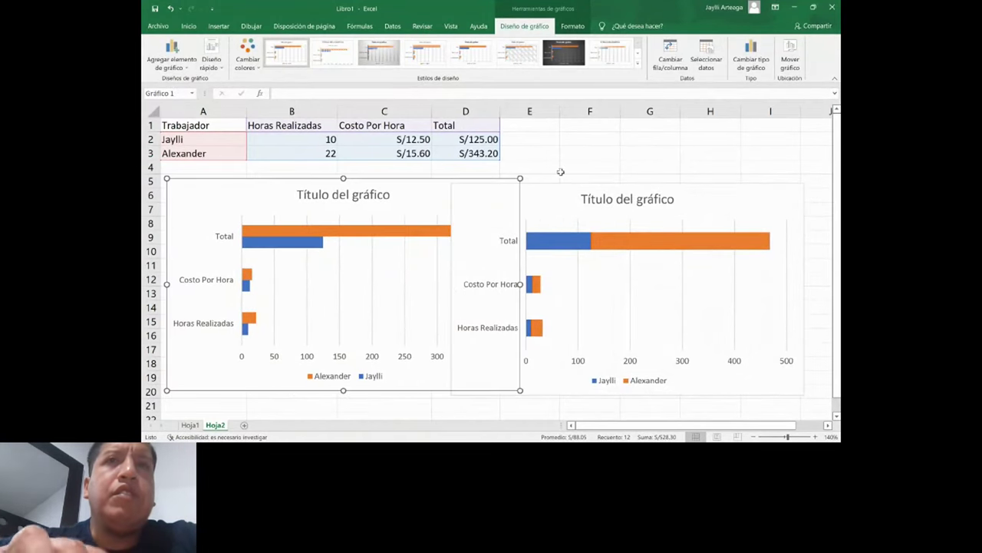
click(568, 167)
click(550, 196)
drag(555, 195, 557, 190)
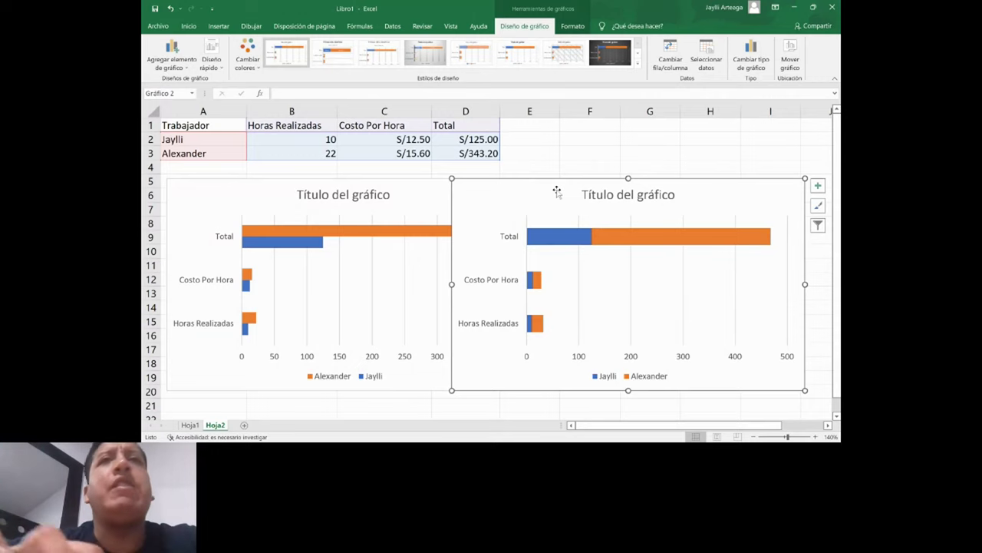
- Apply the dark chart style with white text to the stacked bar chart, then deselect
click(626, 63)
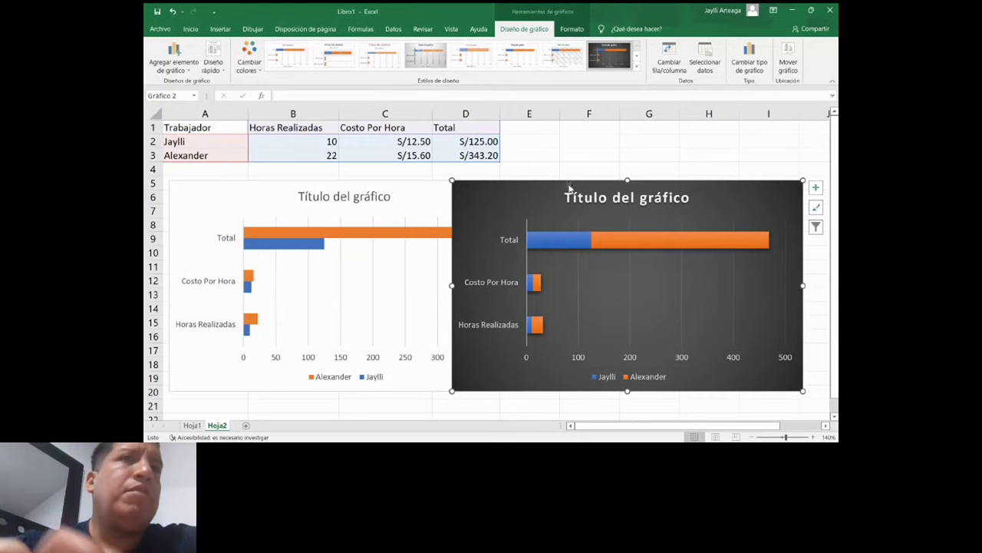
drag(465, 153, 184, 127)
click(209, 129)
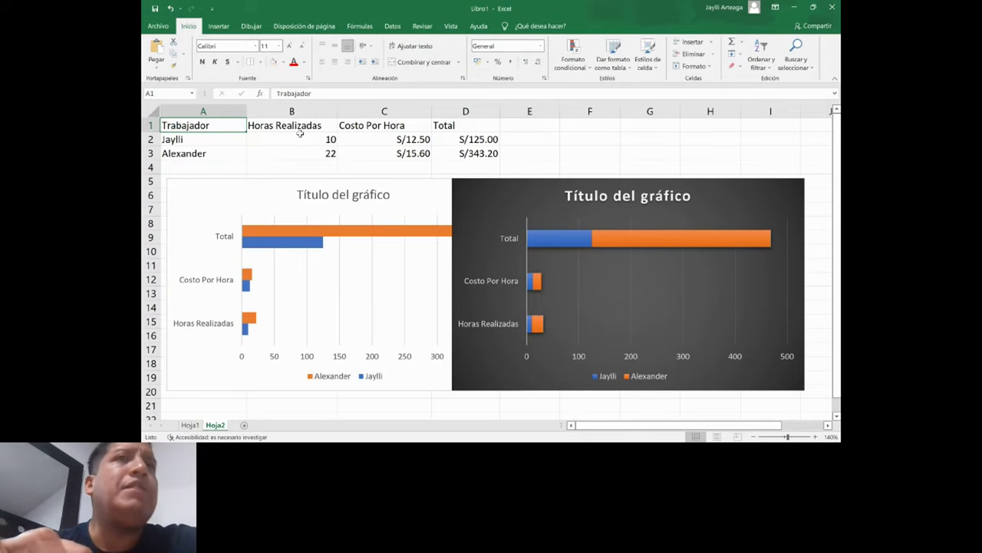
- Preview every chart type in All Charts, from line and pie through funnel and combo
drag(475, 153, 242, 125)
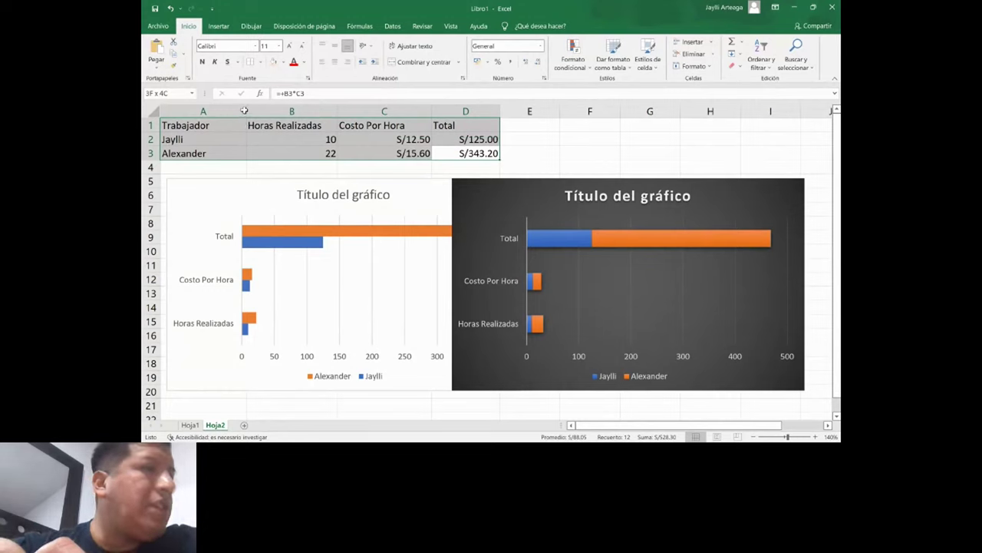
drag(240, 115, 240, 119)
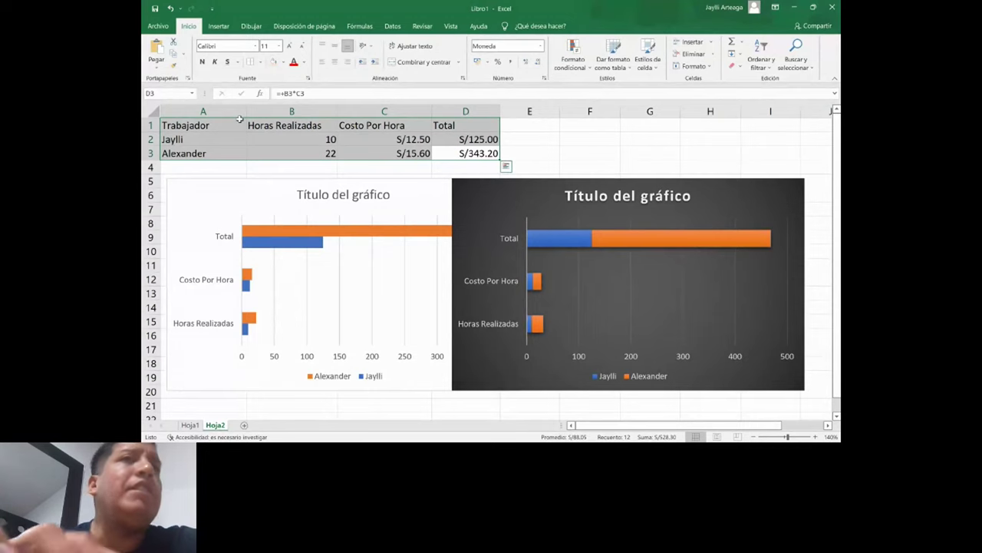
click(240, 120)
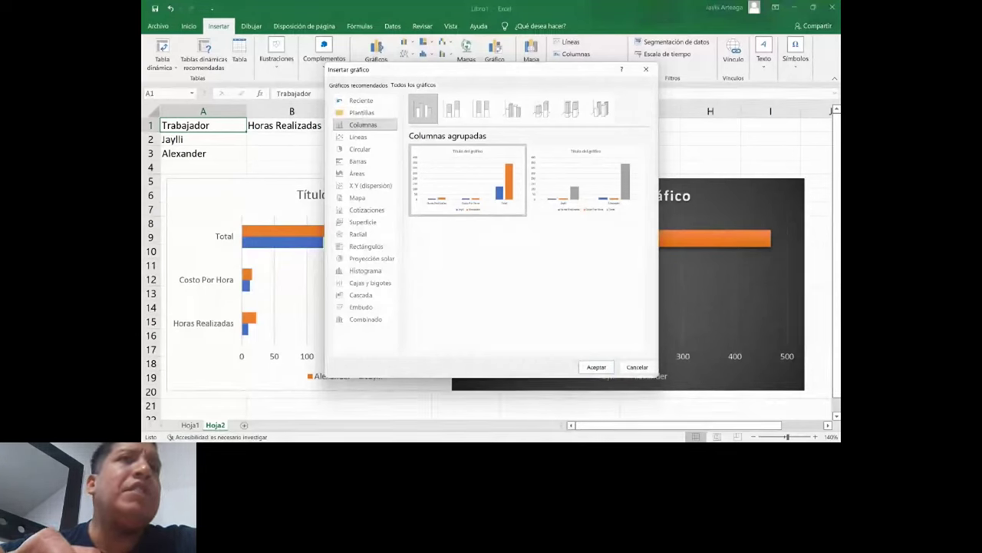
click(358, 136)
click(360, 149)
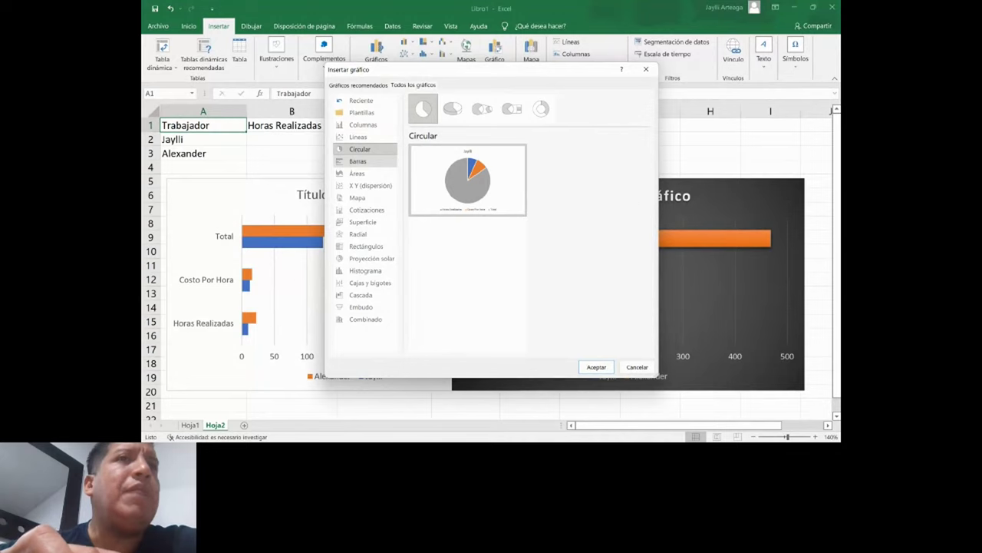
click(358, 162)
click(357, 173)
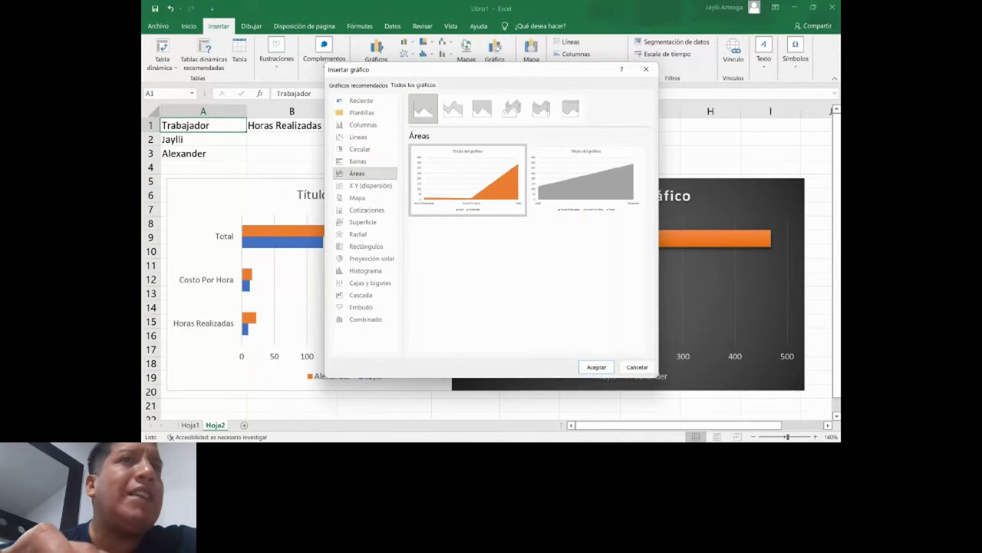
click(370, 185)
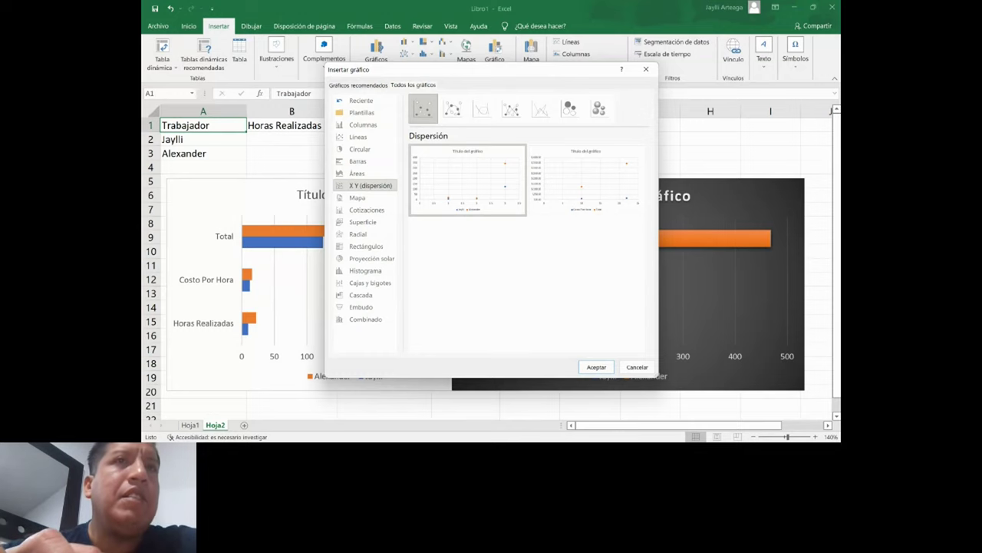
click(367, 209)
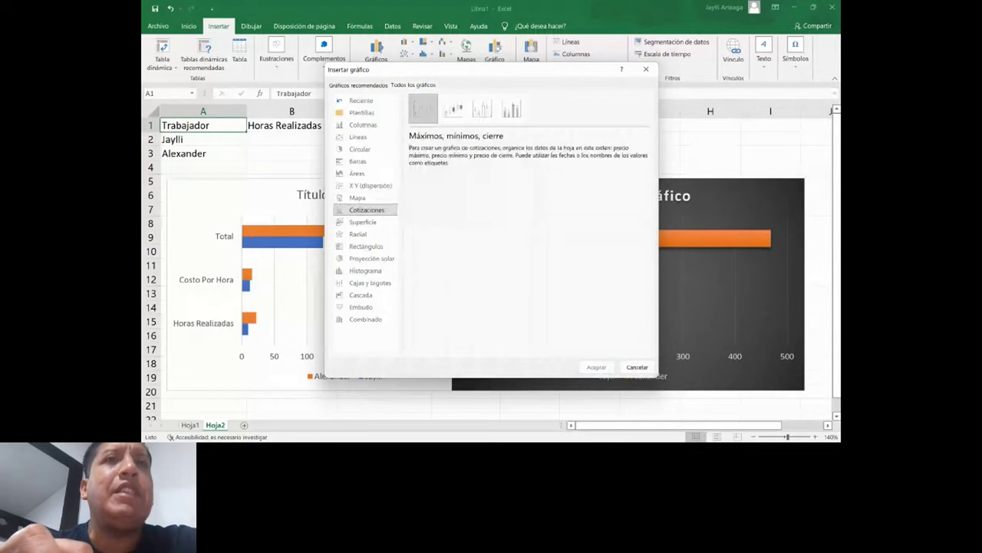
click(357, 233)
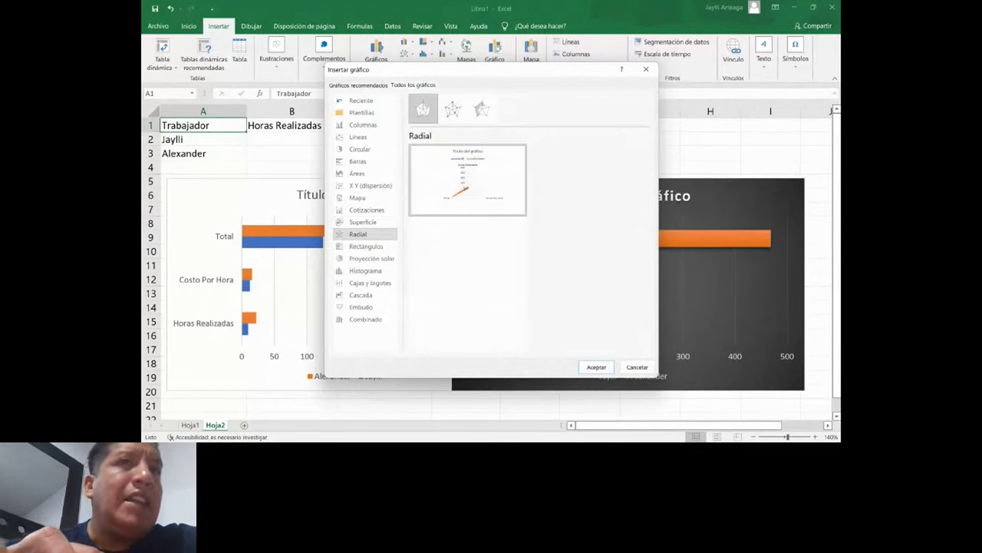
click(366, 245)
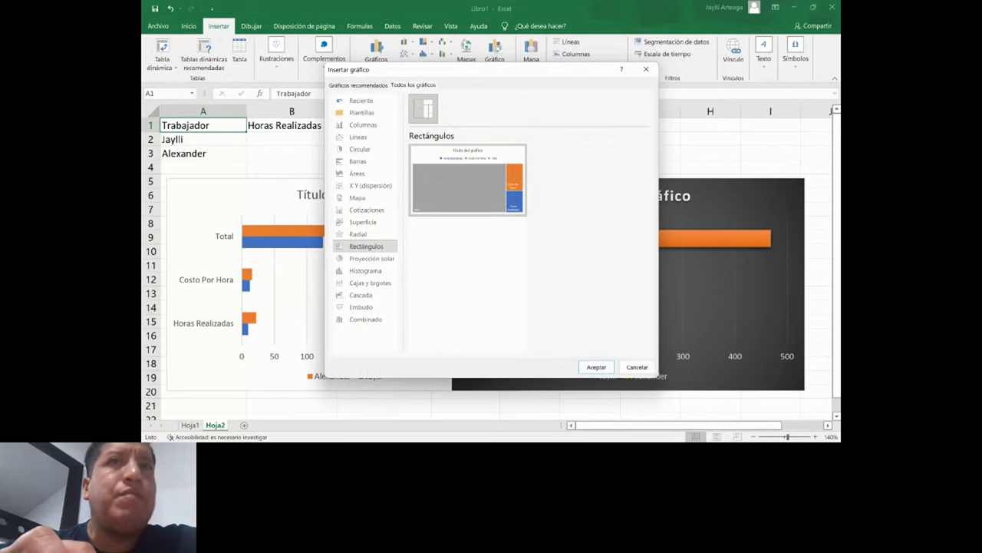
click(372, 258)
click(370, 282)
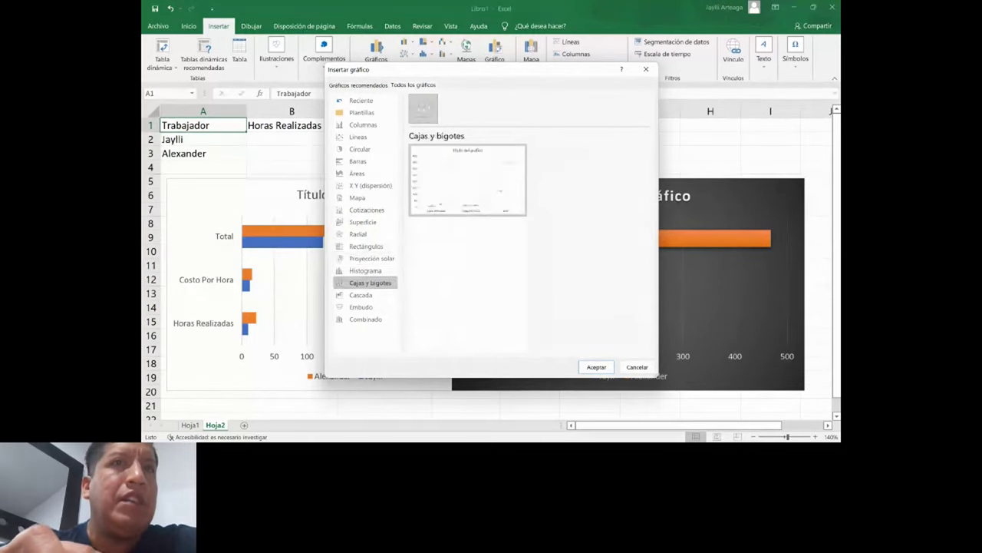
click(366, 270)
click(370, 282)
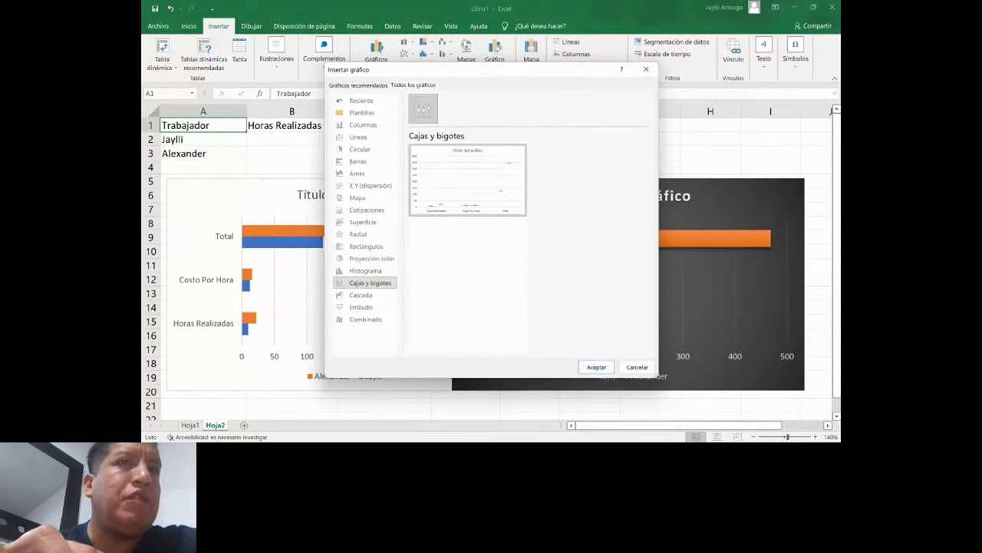
click(361, 295)
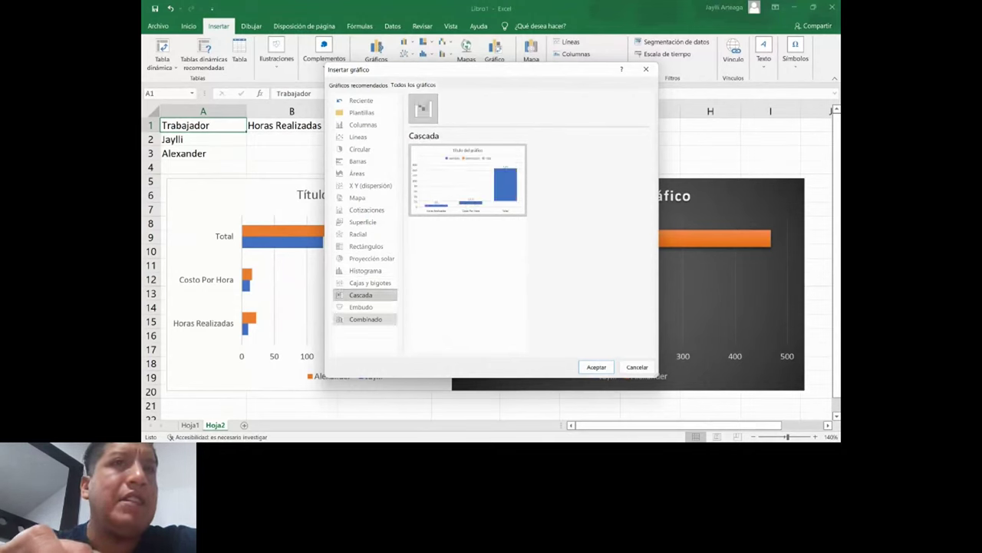
click(361, 307)
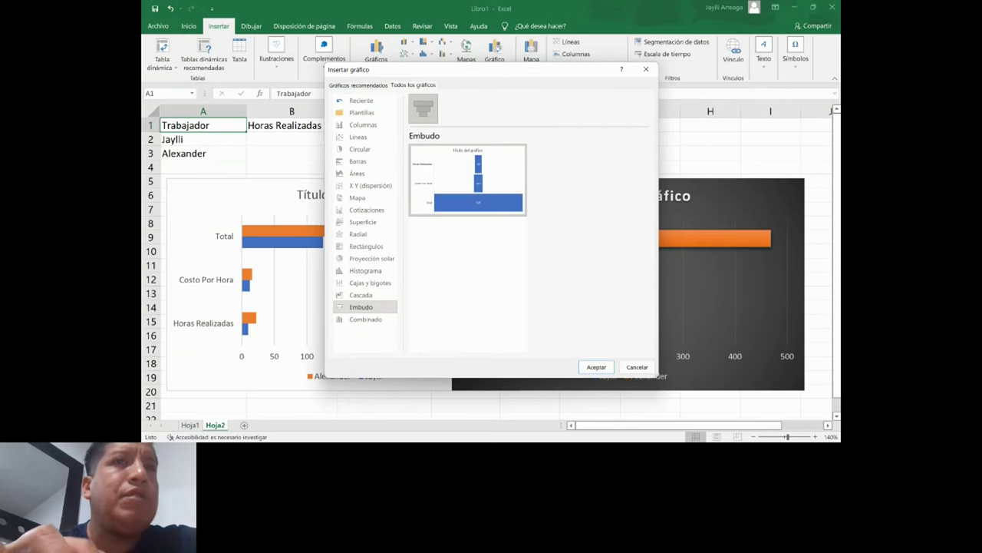
click(365, 318)
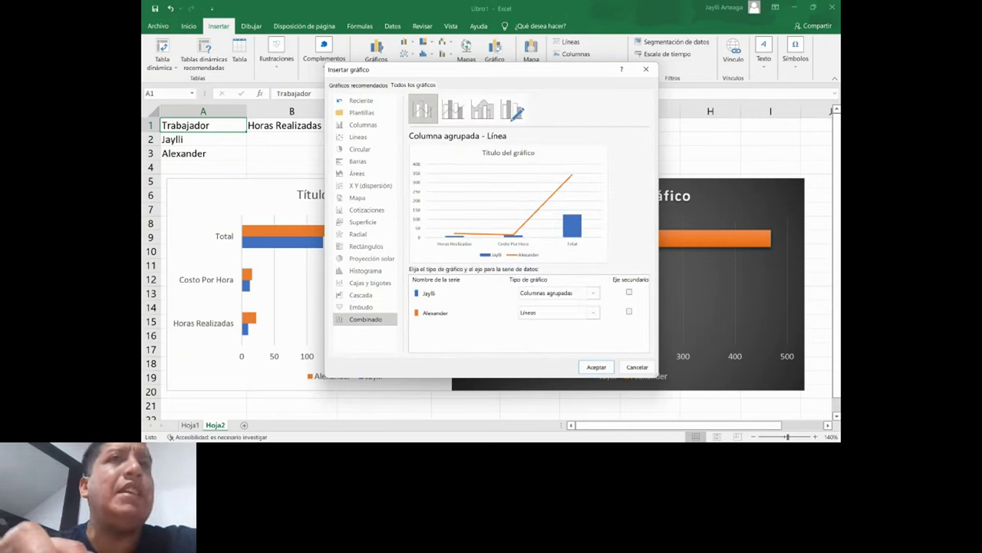
click(357, 137)
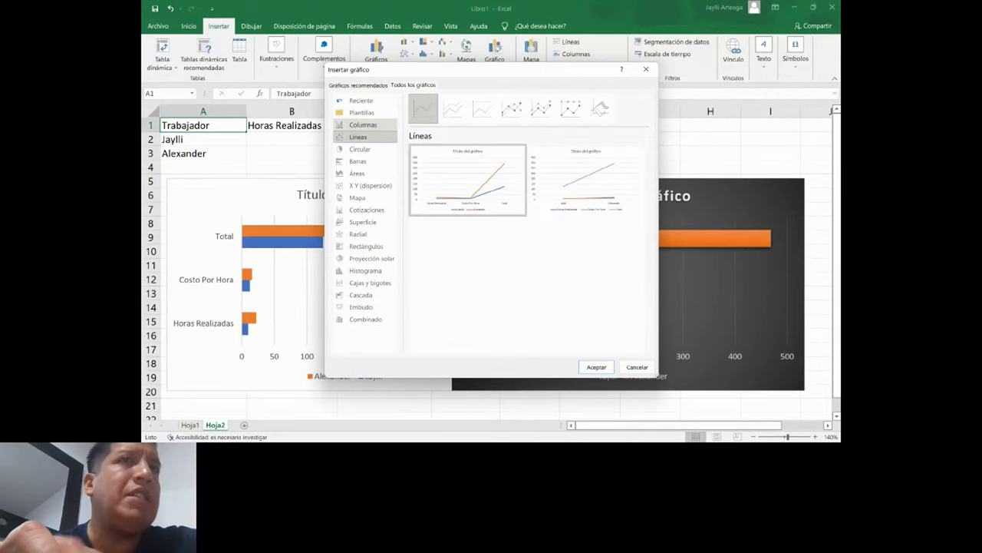
click(363, 125)
click(357, 137)
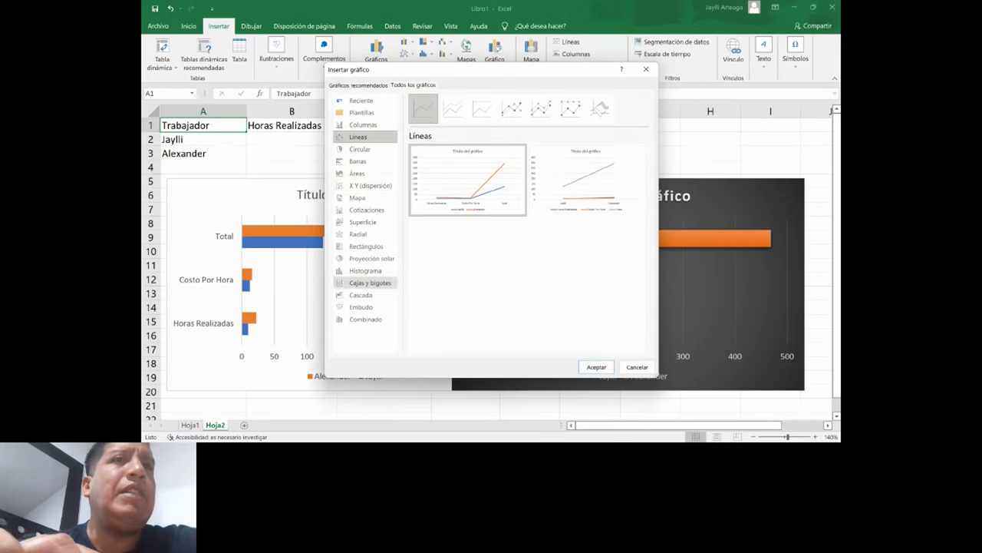
click(365, 319)
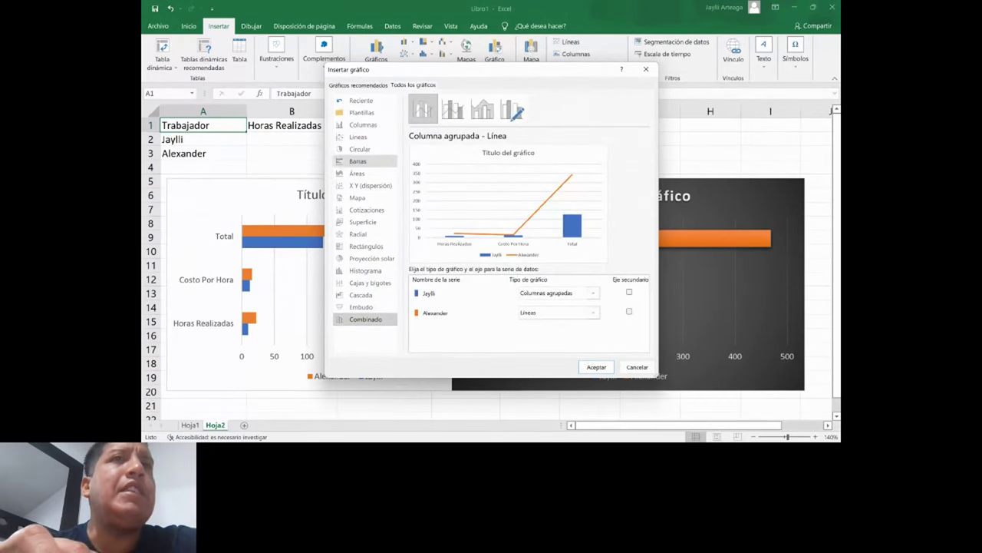
click(360, 149)
click(358, 137)
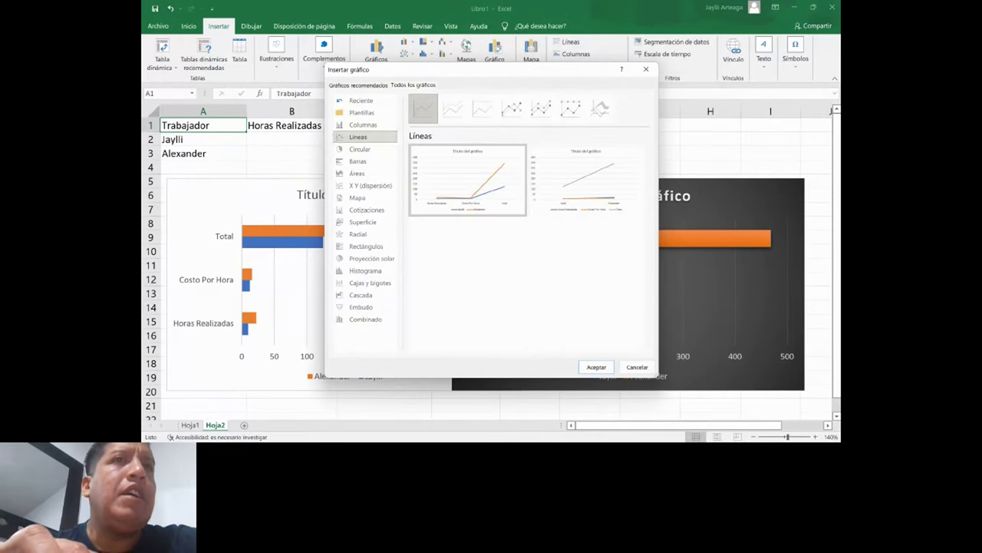
click(363, 125)
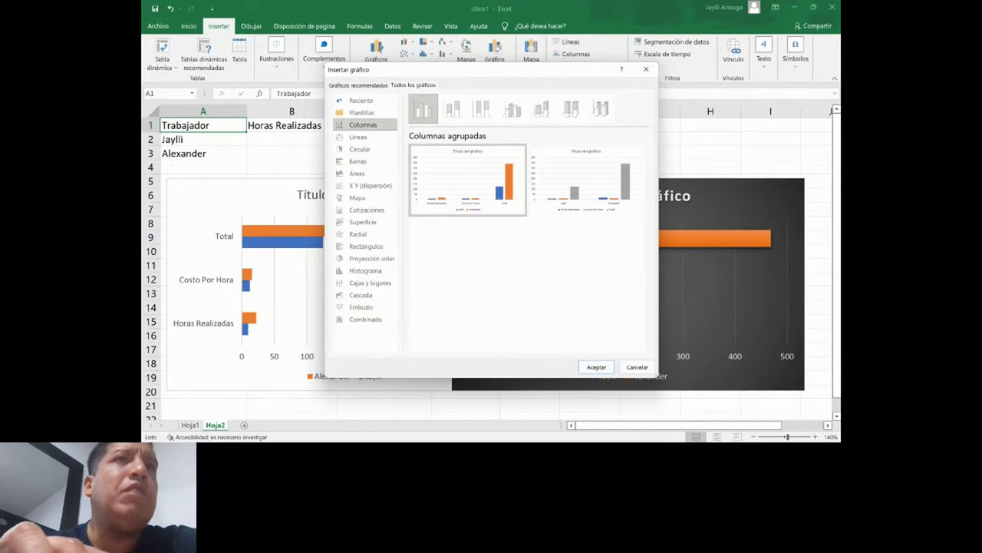
- Close the chart dialog without inserting, add sheet Hoja3, and return to Hoja2's dark chart
click(645, 69)
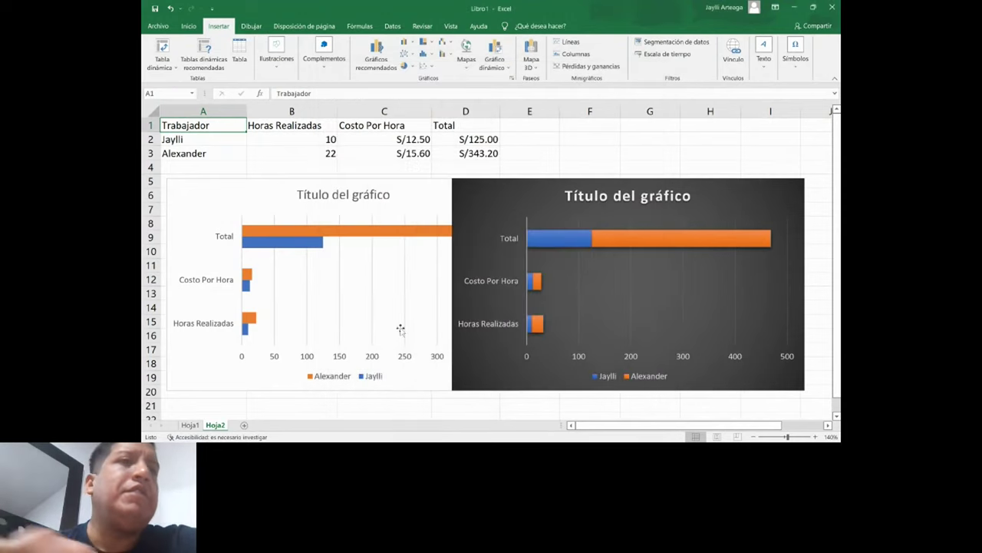
click(244, 425)
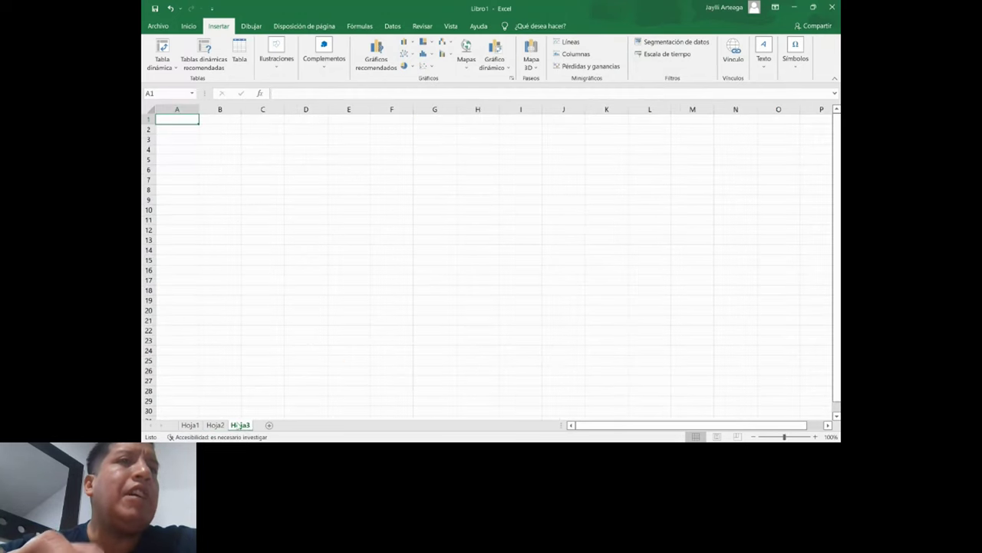
click(215, 425)
click(614, 209)
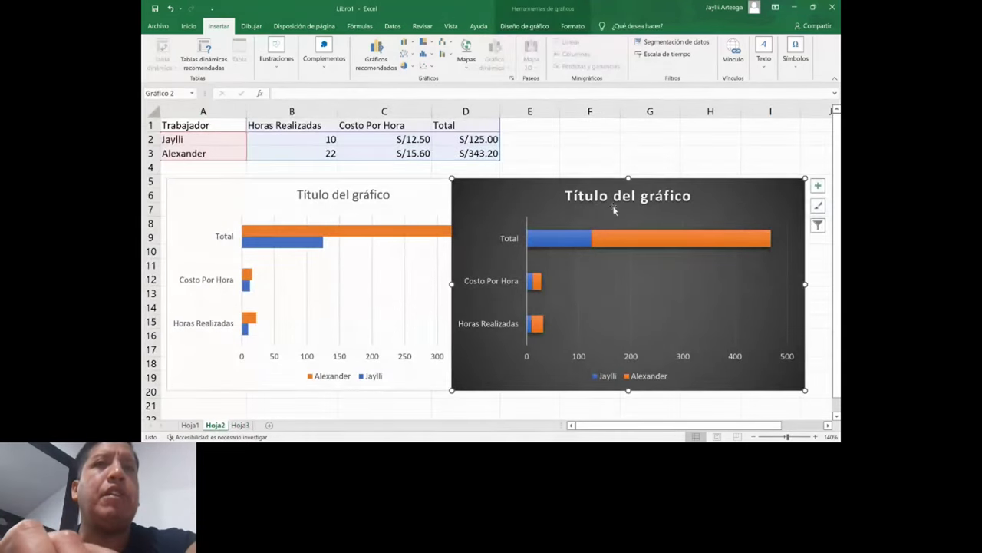
- Move the dark stacked bar chart from Hoja2 to Hoja3's top-left area
key(Delete)
click(240, 424)
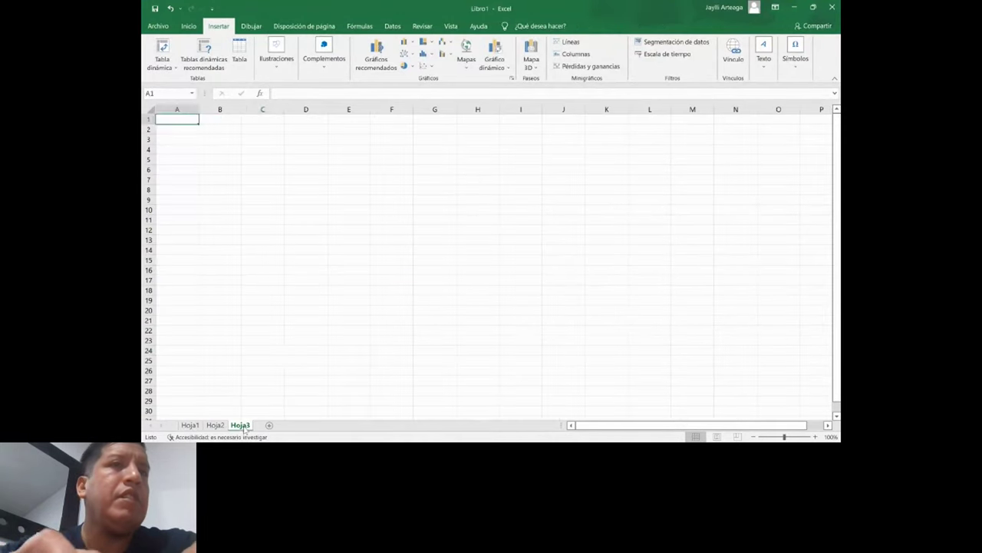
key(ctrl+v)
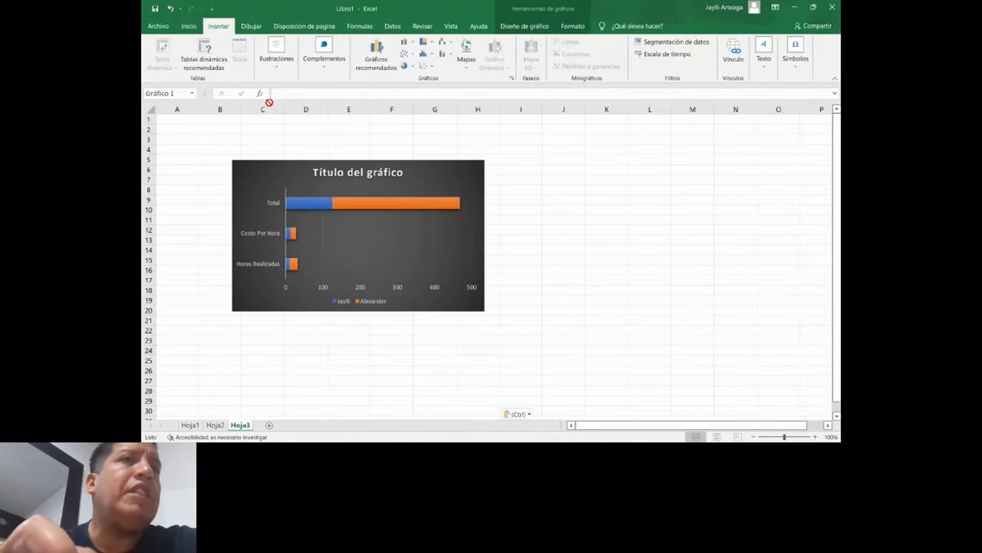
drag(285, 166, 228, 143)
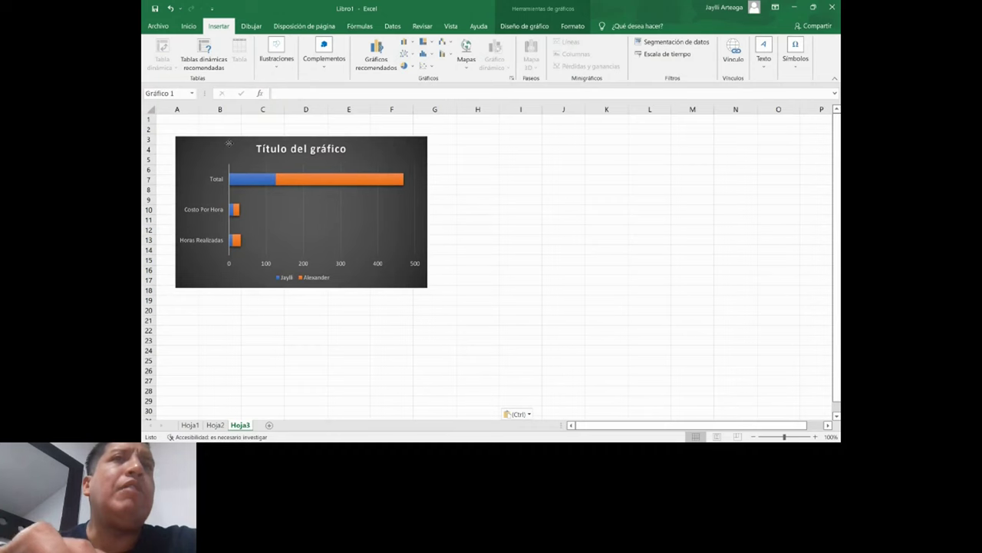
- Check Hoja2's table, then zoom in on Hoja3 and show the Ayuda commands
click(217, 424)
mouse_move(466, 152)
mouse_down()
mouse_move(181, 160)
mouse_move(205, 125)
mouse_up()
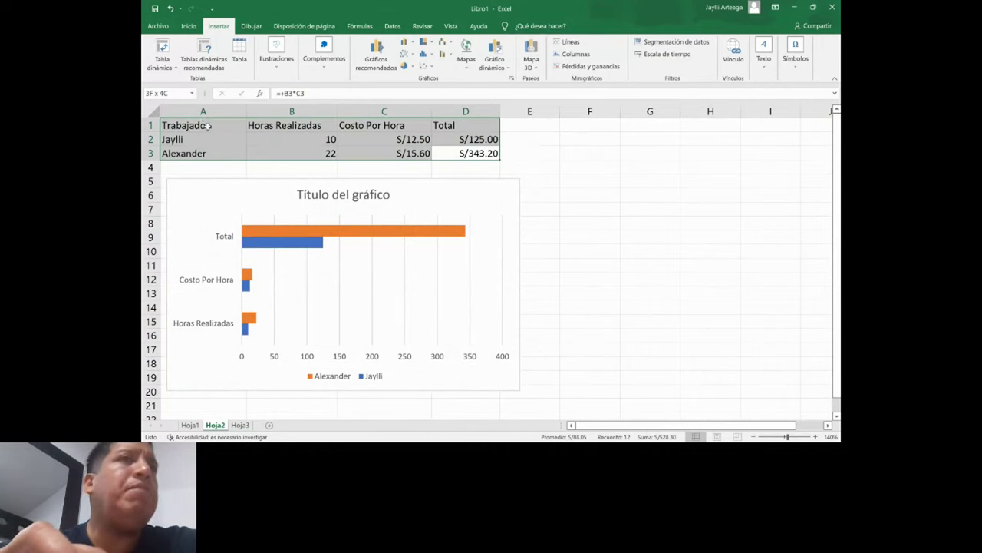
click(241, 424)
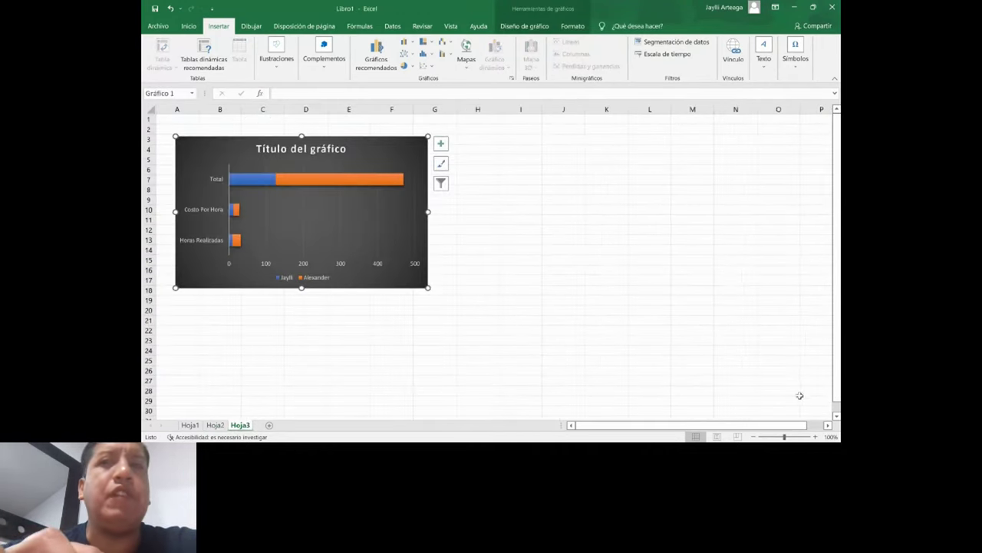
click(815, 435)
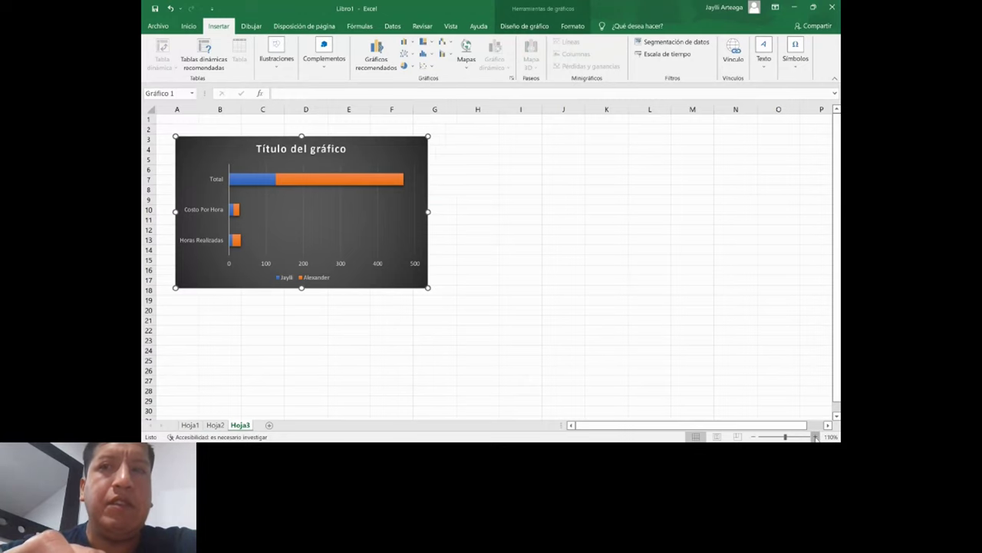
click(815, 435)
click(815, 436)
click(815, 436)
click(815, 436)
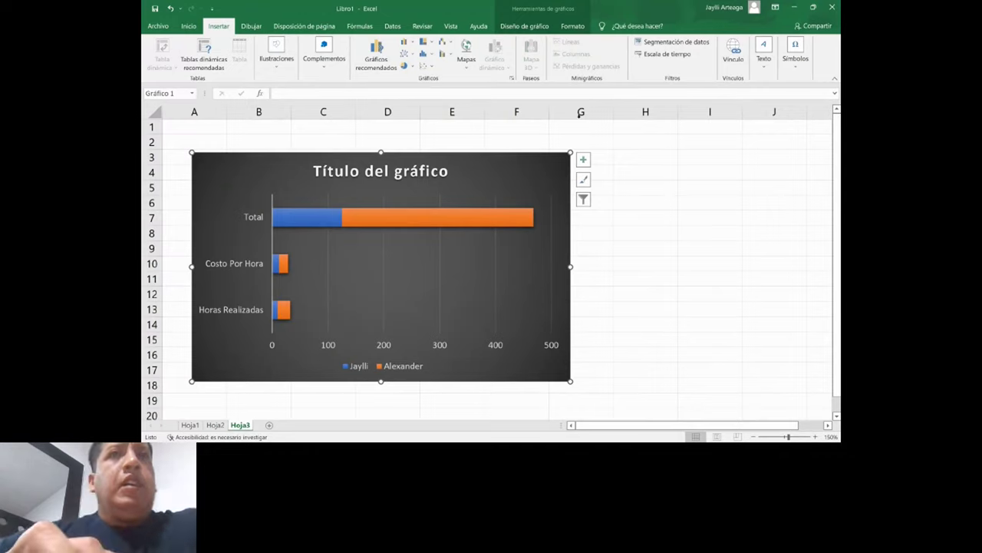
click(477, 27)
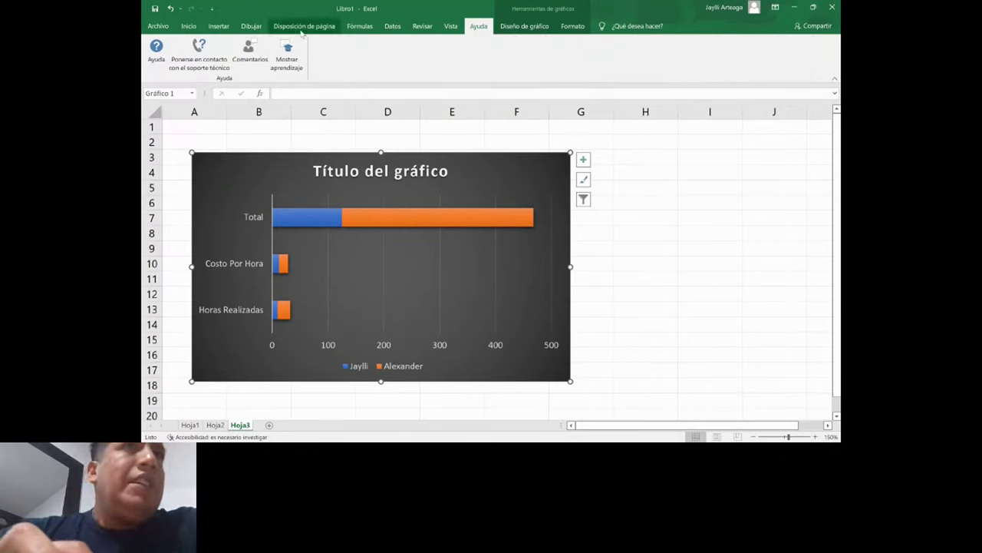
- Nudge the Hoja3 chart up-left, deselect it at B18, then go to the Hoja1 players sheet
click(189, 26)
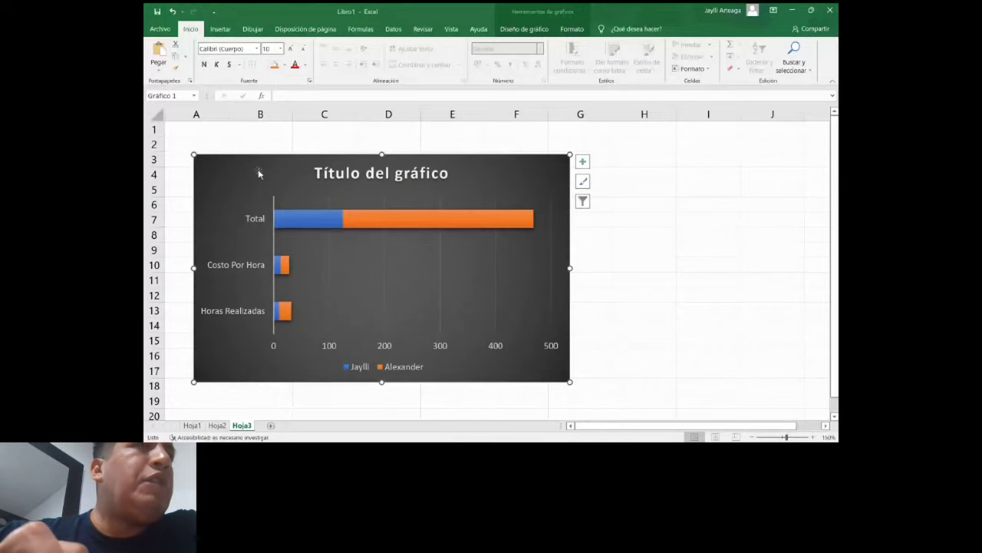
drag(257, 174, 244, 152)
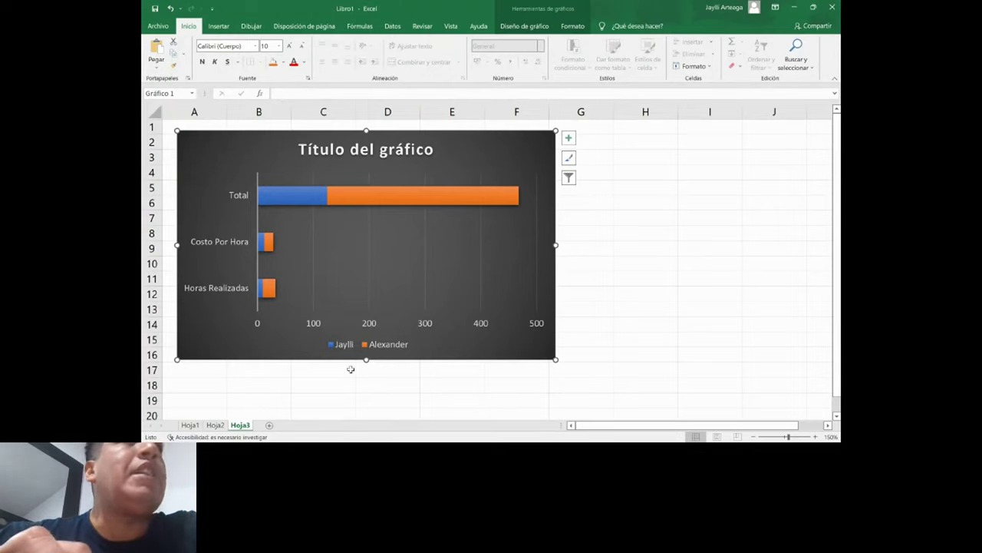
click(246, 386)
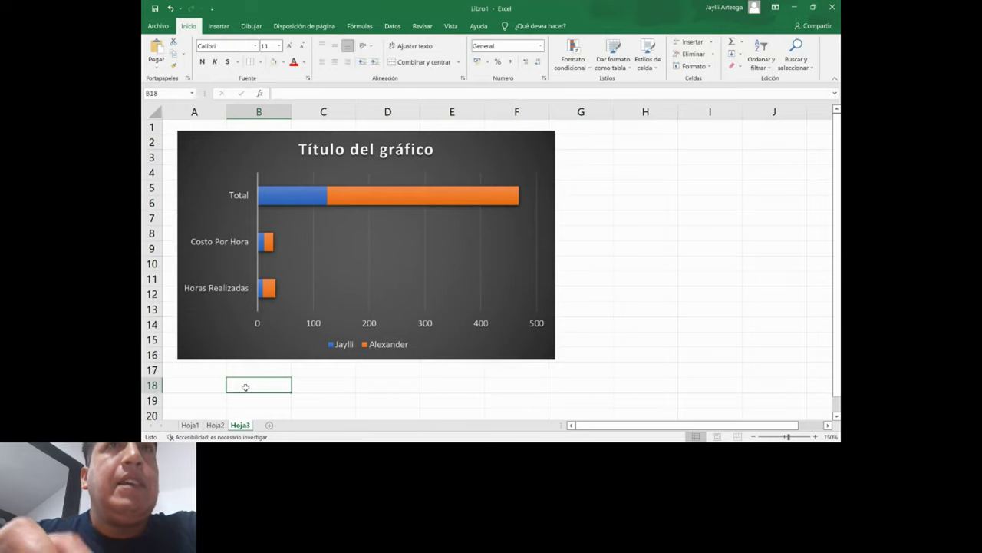
click(459, 26)
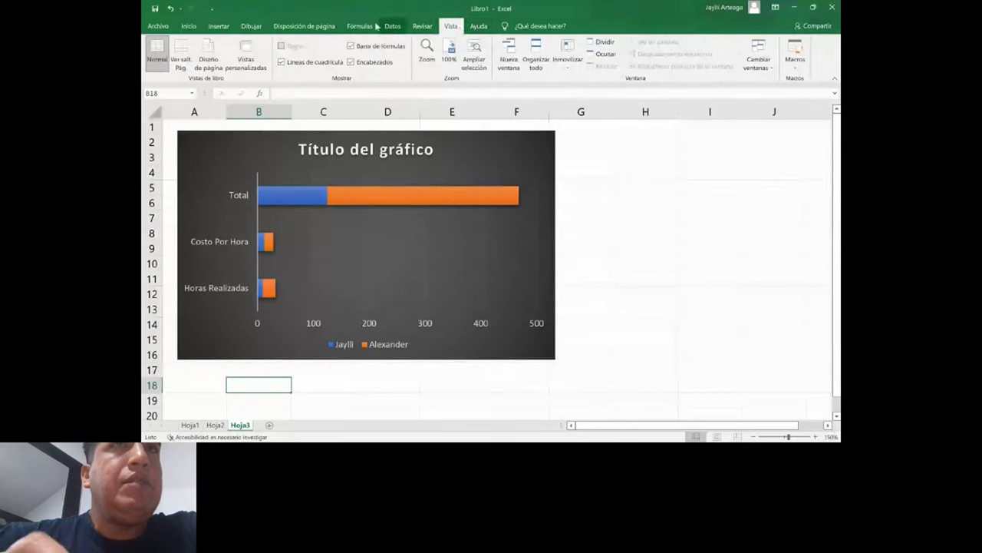
click(188, 26)
click(189, 425)
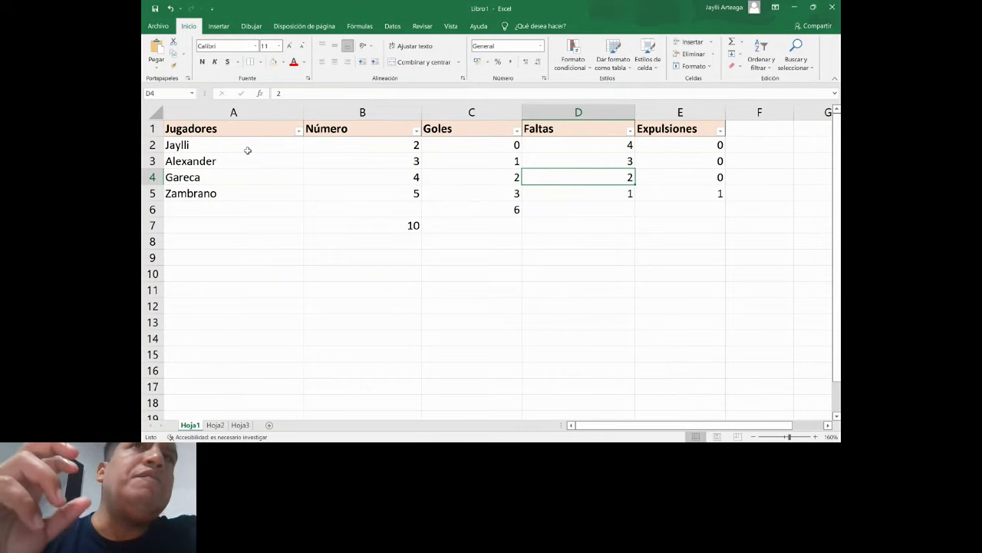
- Open Guardar como and browse to the Proyectos folder on the Data (D:) drive
click(158, 28)
click(184, 171)
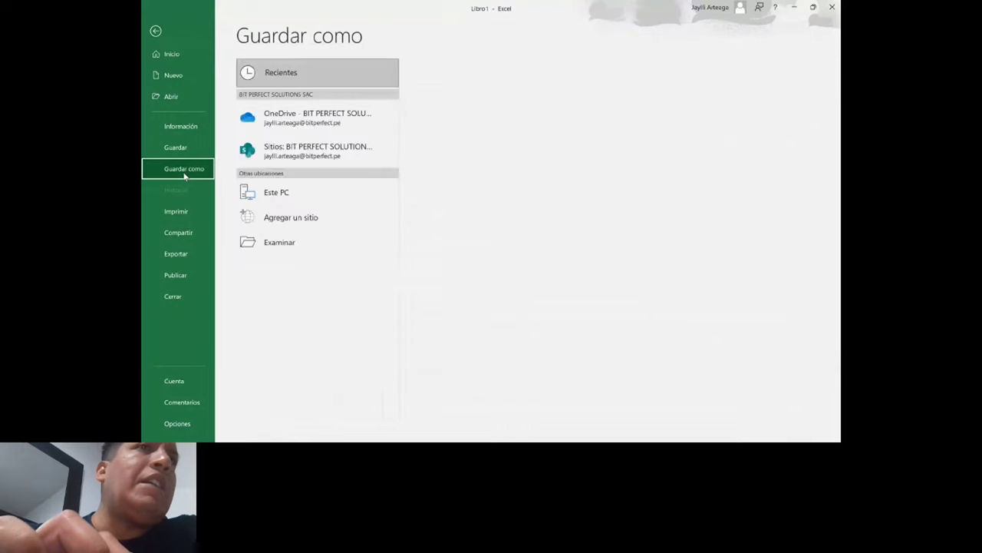
click(336, 201)
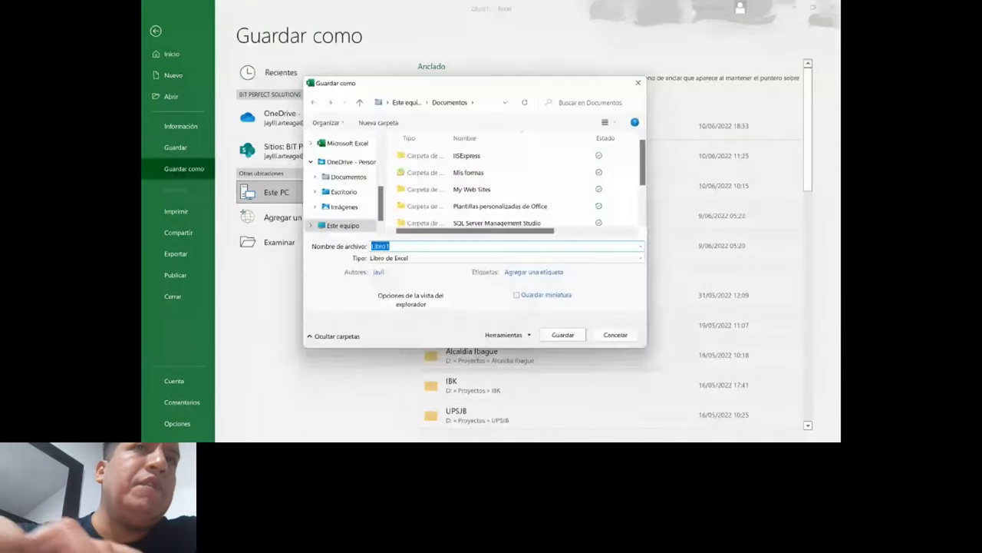
scroll(514, 185, down, 3)
scroll(514, 184, down, 2)
click(468, 219)
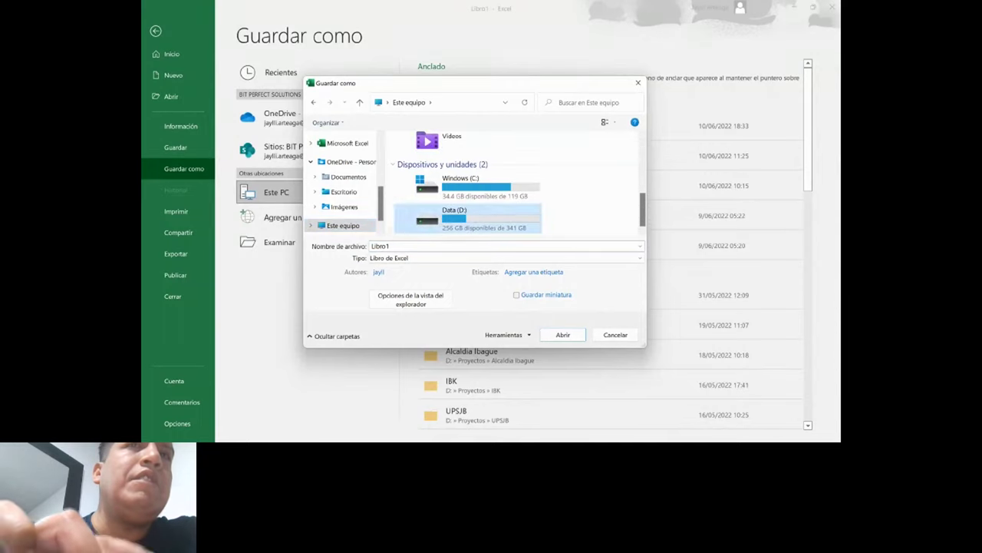
double_click(468, 219)
double_click(434, 155)
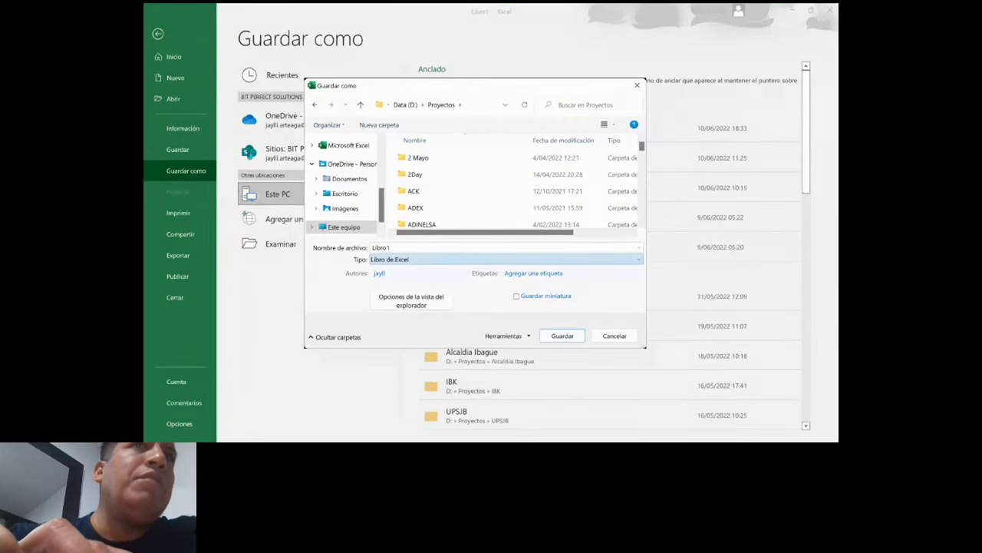
- Try Excel 97-2003, XML 2003 and CSV types, revert to Libro de Excel, append .XLSX, then cancel
key(Down)
key(Down)
key(Down)
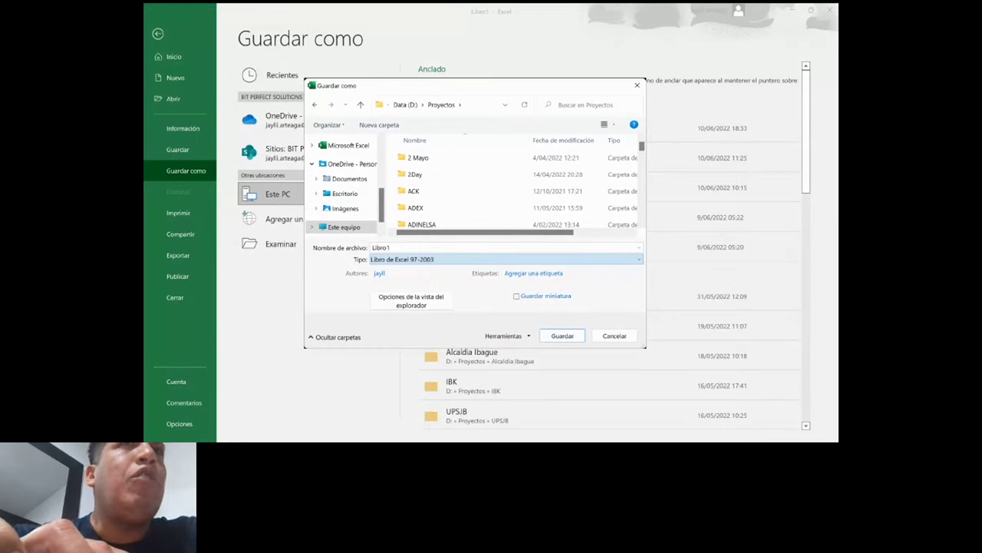
key(h)
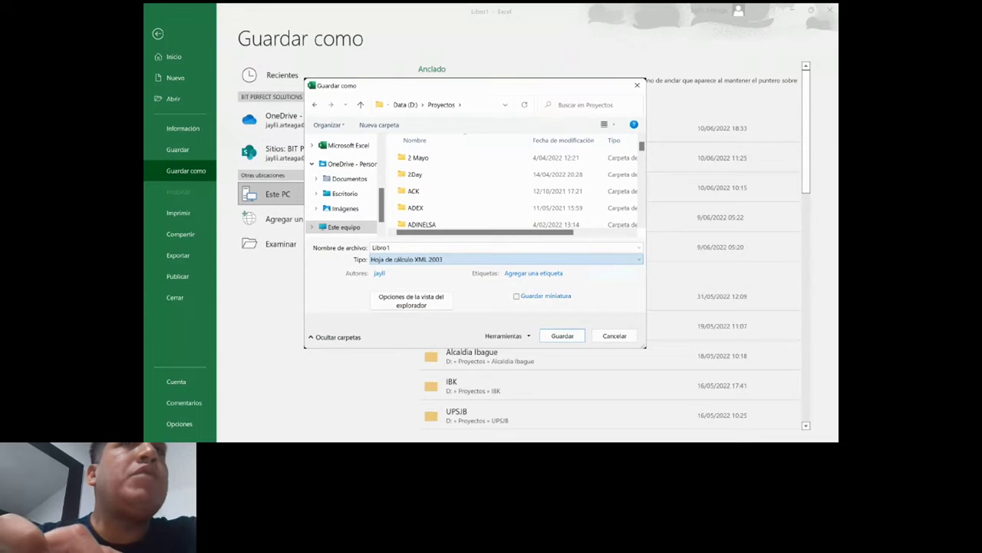
key(c)
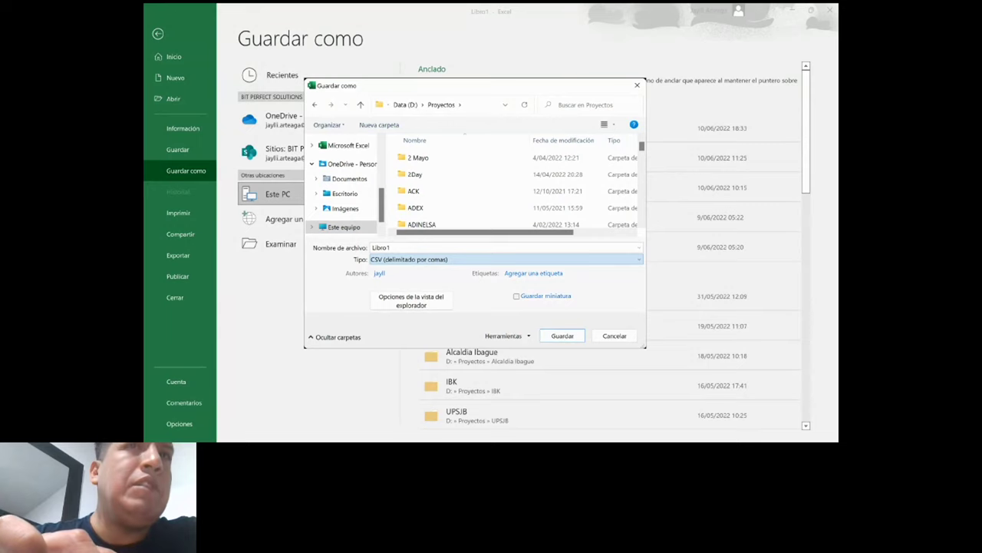
key(l)
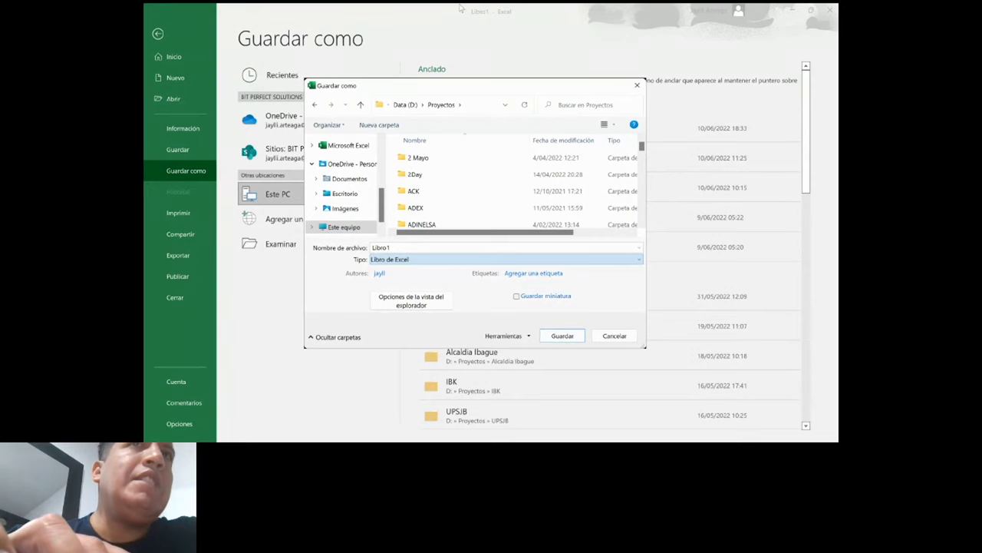
click(456, 12)
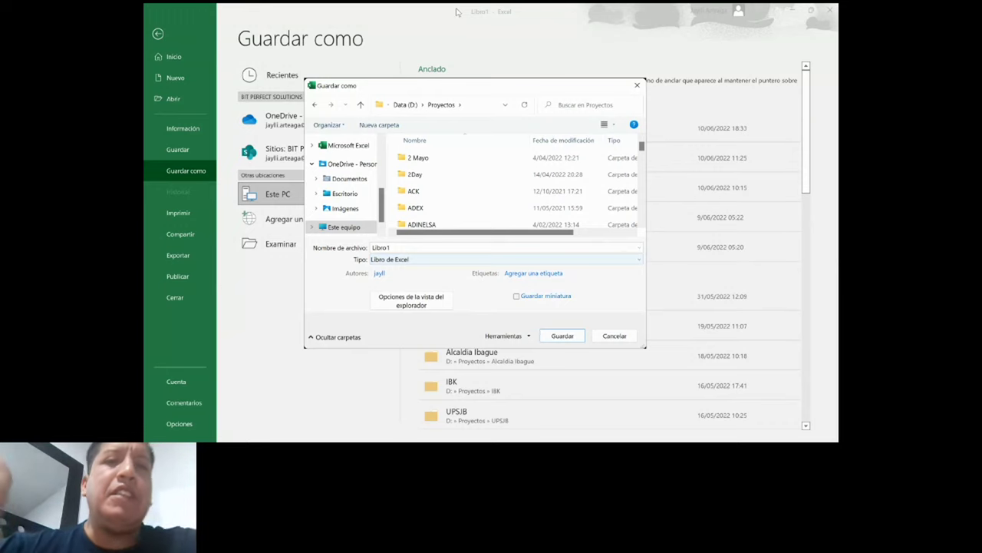
click(407, 247)
text(.XLSX)
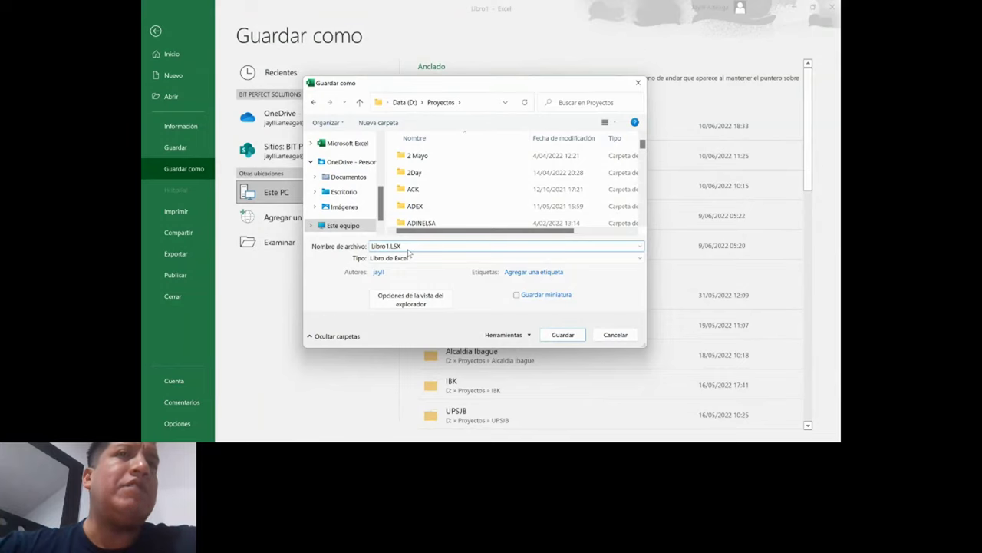
drag(408, 249, 408, 248)
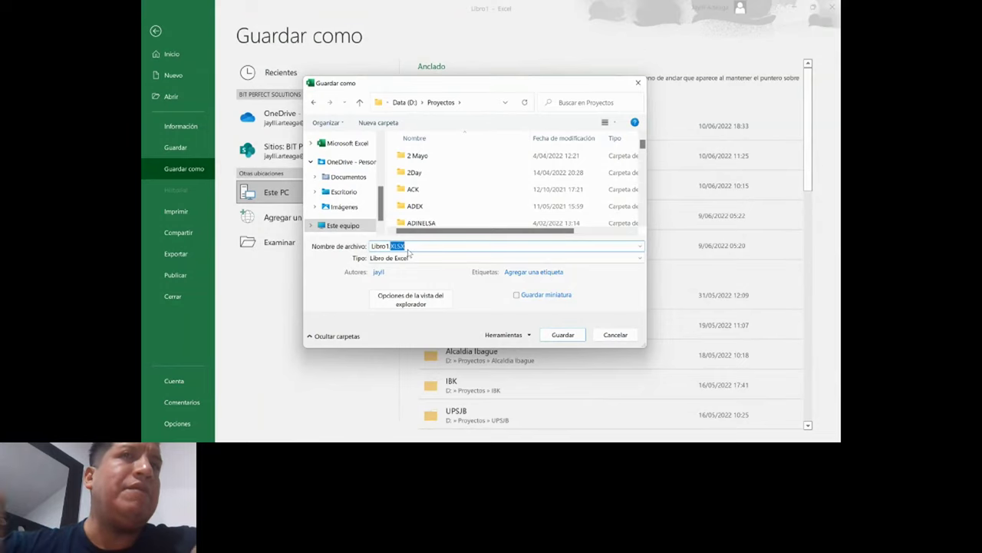
key(Escape)
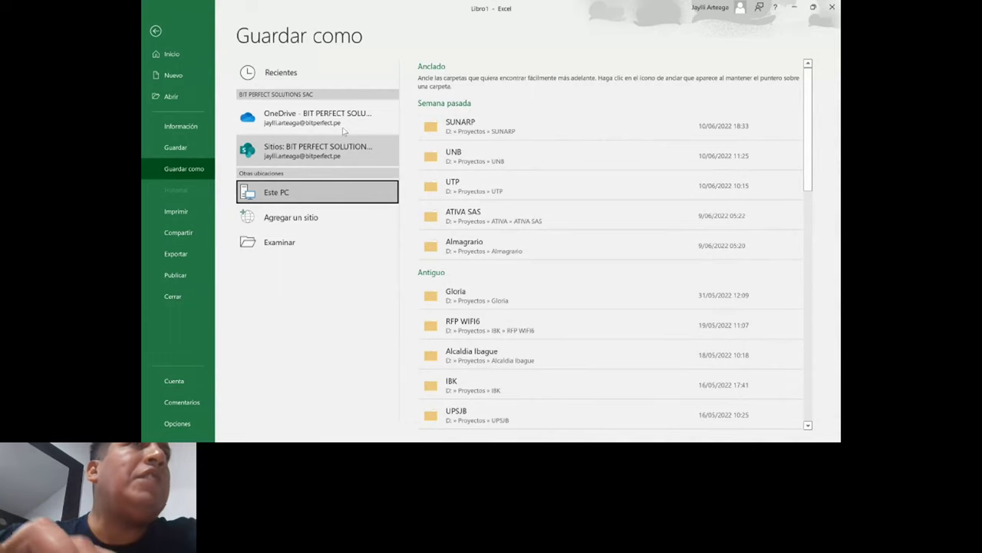
- Leave the Save As page and return to Excel's Inicio start page with templates and recent workbooks
click(156, 30)
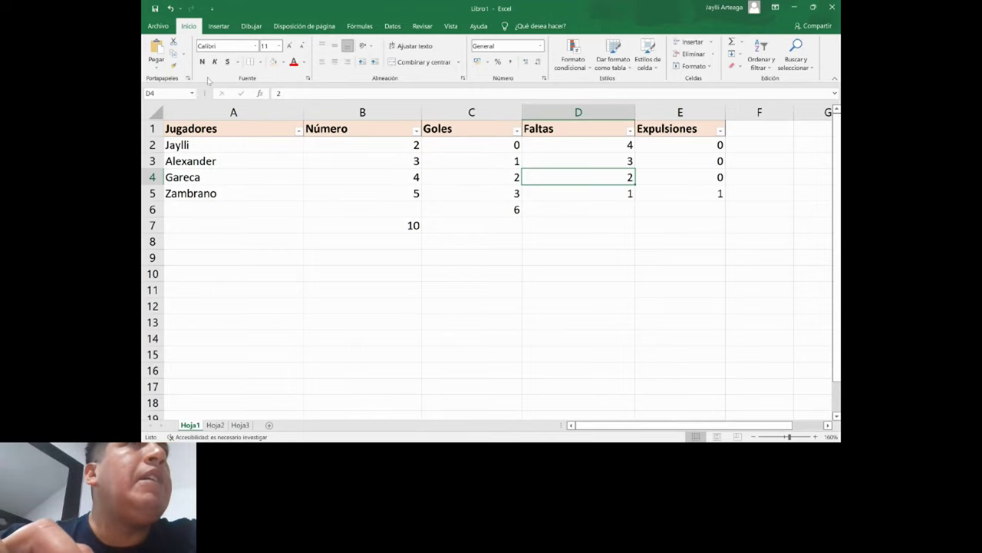
click(163, 27)
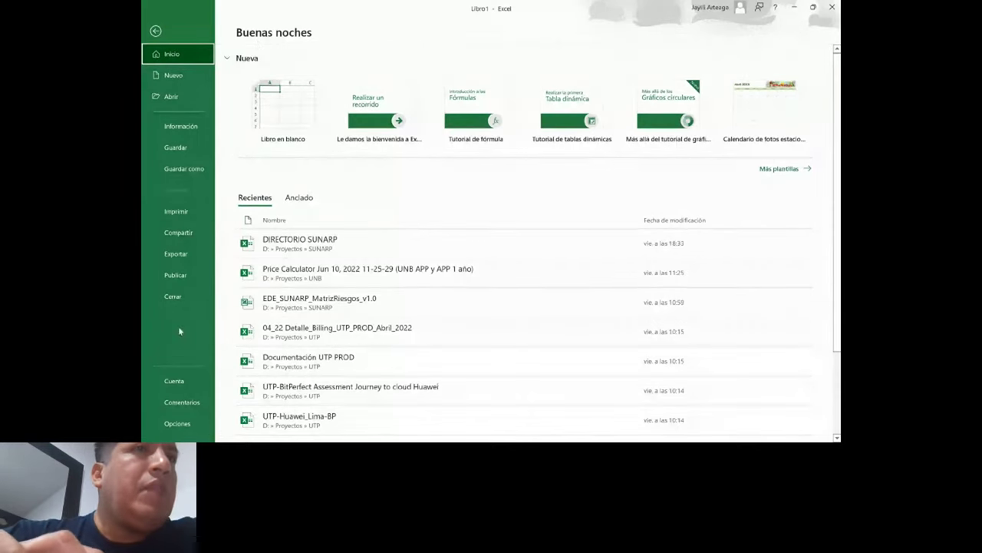
- Save the workbook on Data (D:) under the name 'Prueba' as an Excel workbook
click(184, 168)
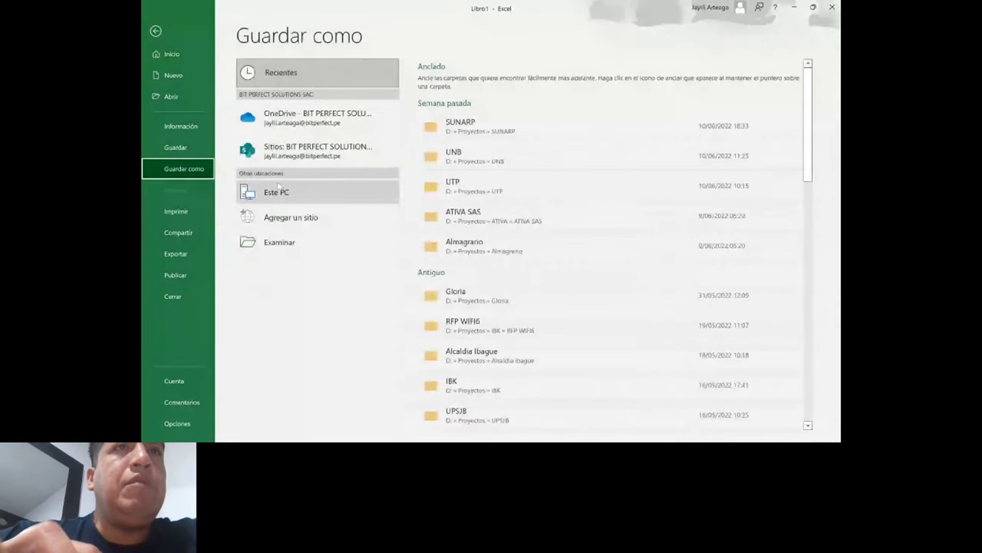
click(280, 188)
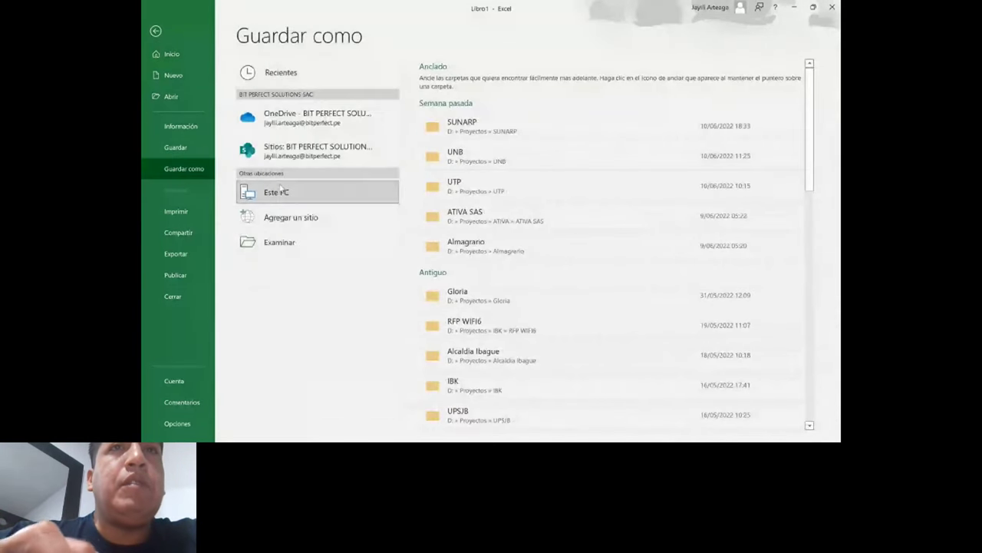
click(281, 189)
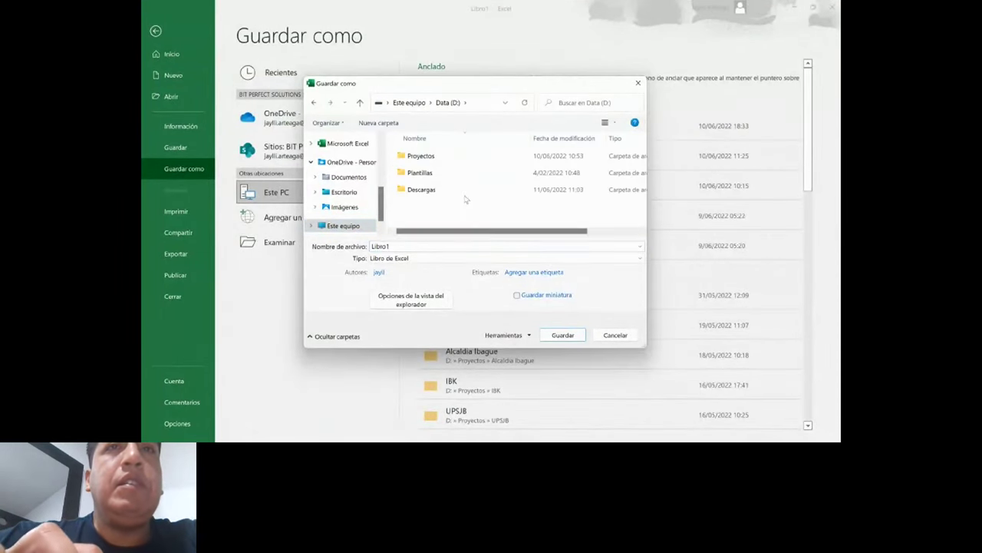
double_click(415, 245)
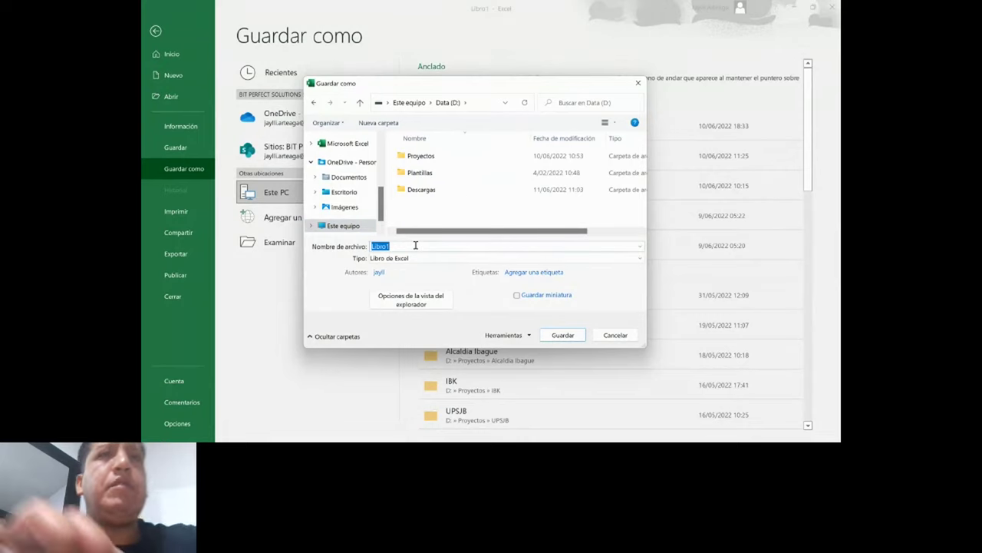
text(Prueba)
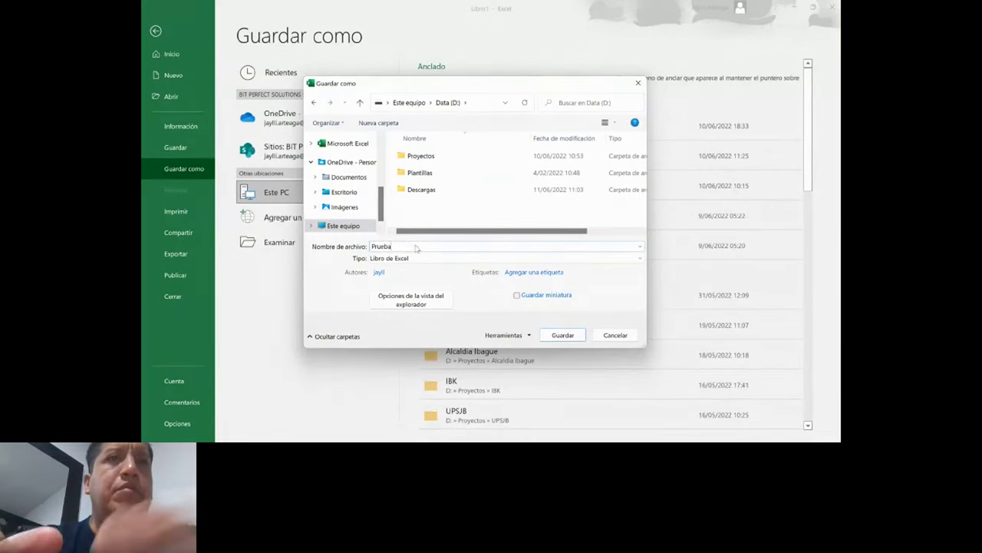
key(Return)
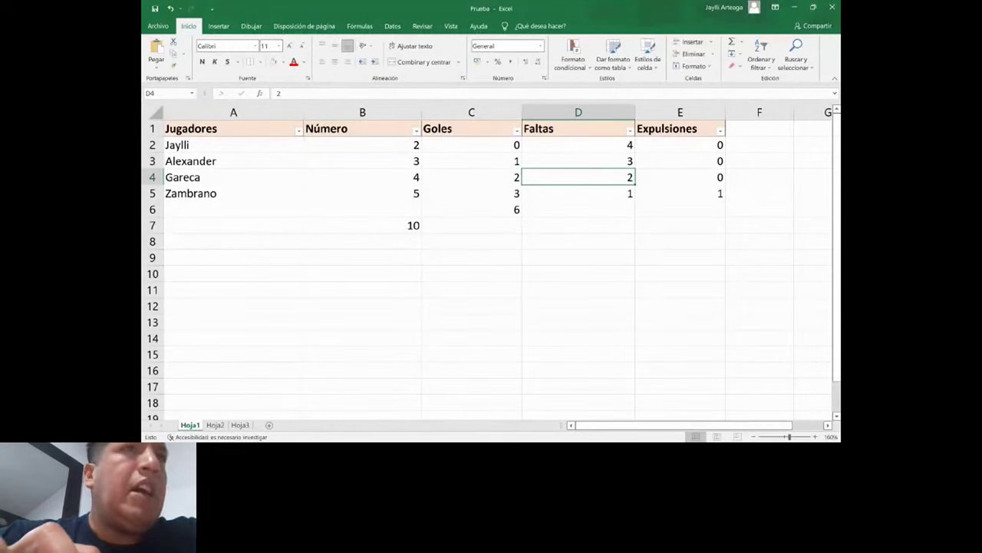
- Close Excel with Alt+F4 to reveal File Explorer on the Data (D:) drive
key(alt+F4)
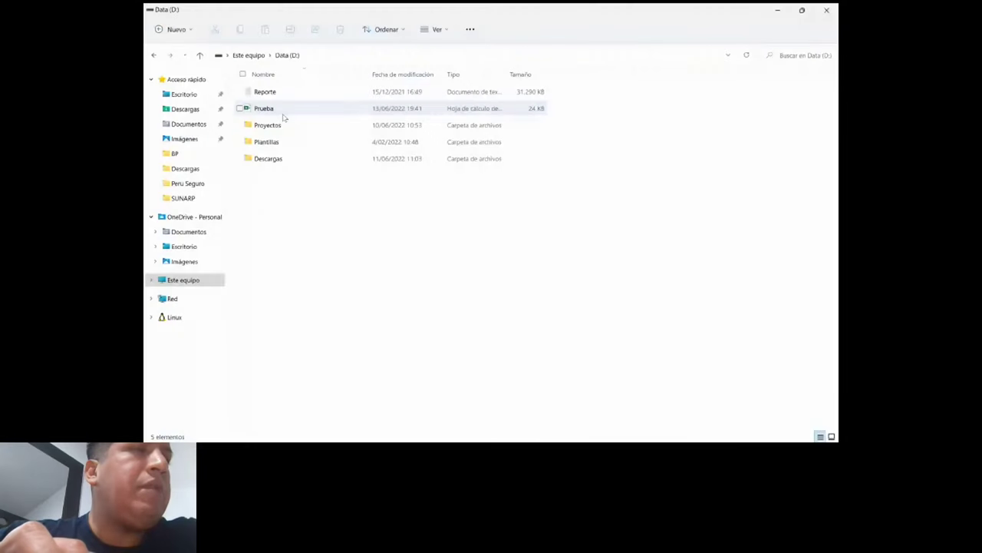
- Select the 24 KB Prueba spreadsheet in the Data (D:) listing to confirm it was saved
click(284, 110)
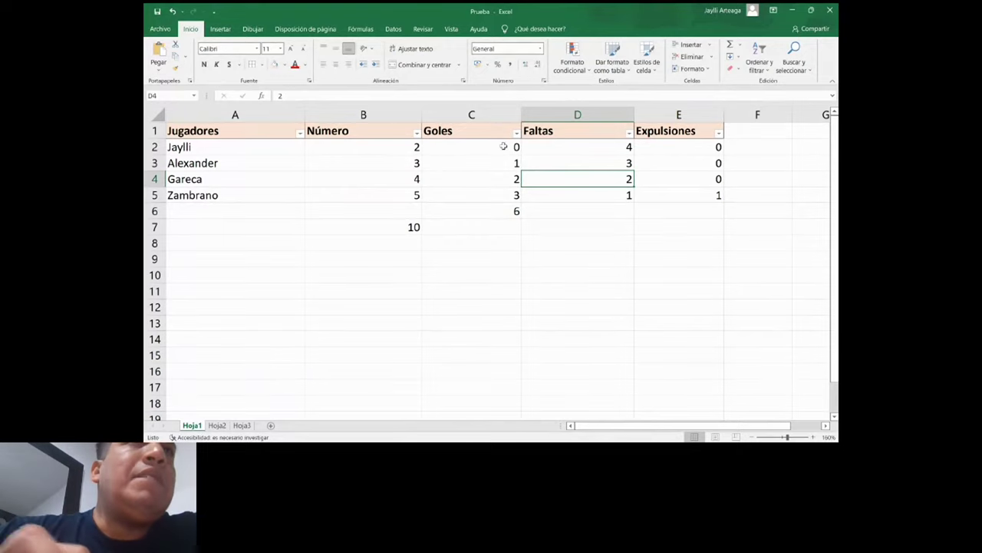
mouse_move(258, 131)
mouse_down()
mouse_move(259, 140)
mouse_move(415, 182)
mouse_move(588, 180)
mouse_move(617, 196)
mouse_up()
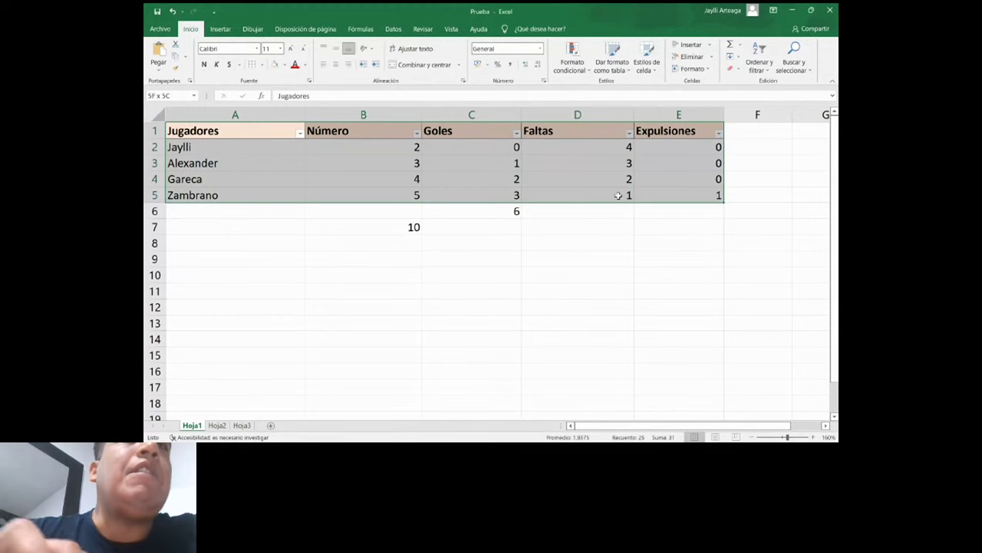
click(510, 212)
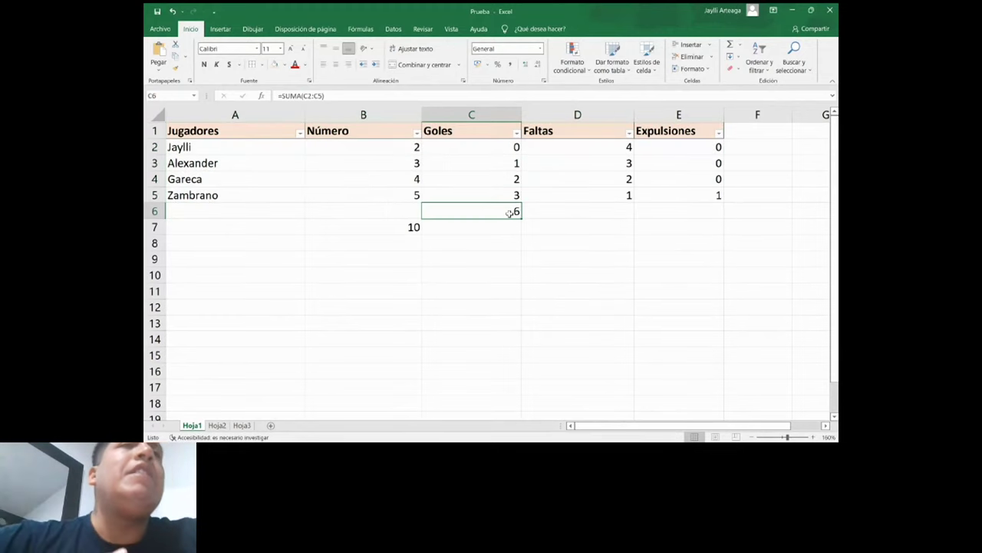